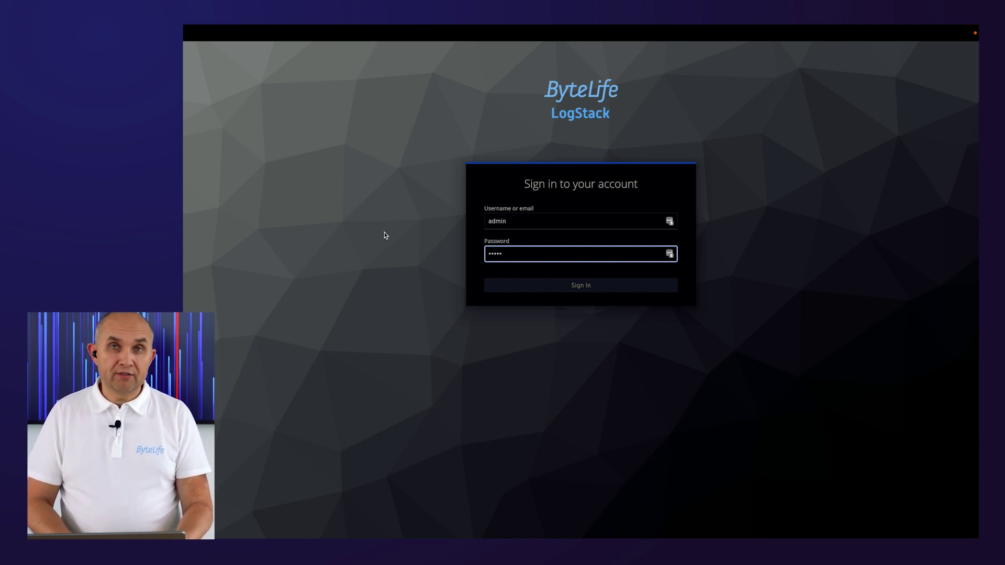
Submit the ByteLife LogStack sign-in credentials so Elastic starts loading.
key(Return)
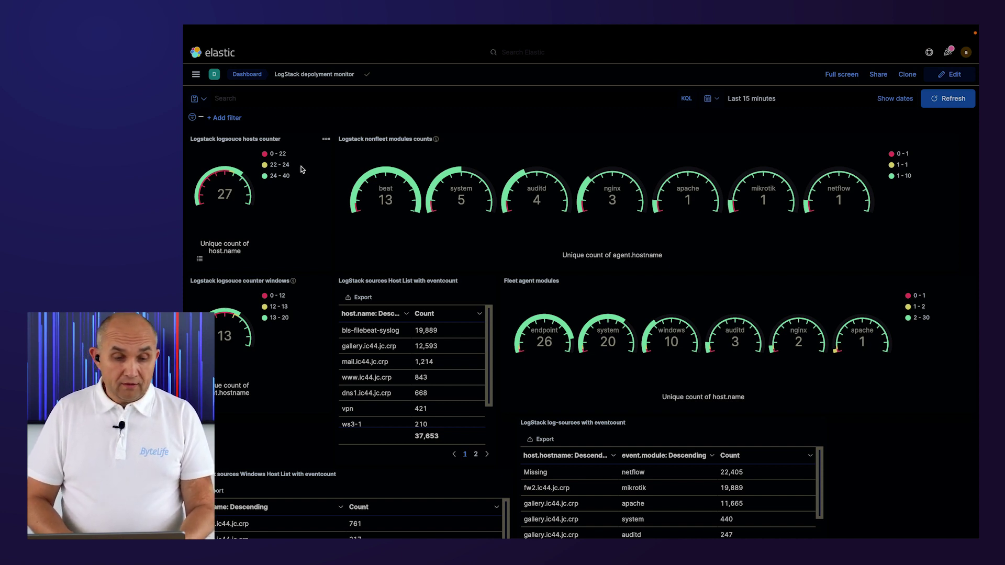
Follow the 'More details' link in Outlook's SIEM Excessive Failed Logins email to Security Alerts.
key(super+Tab)
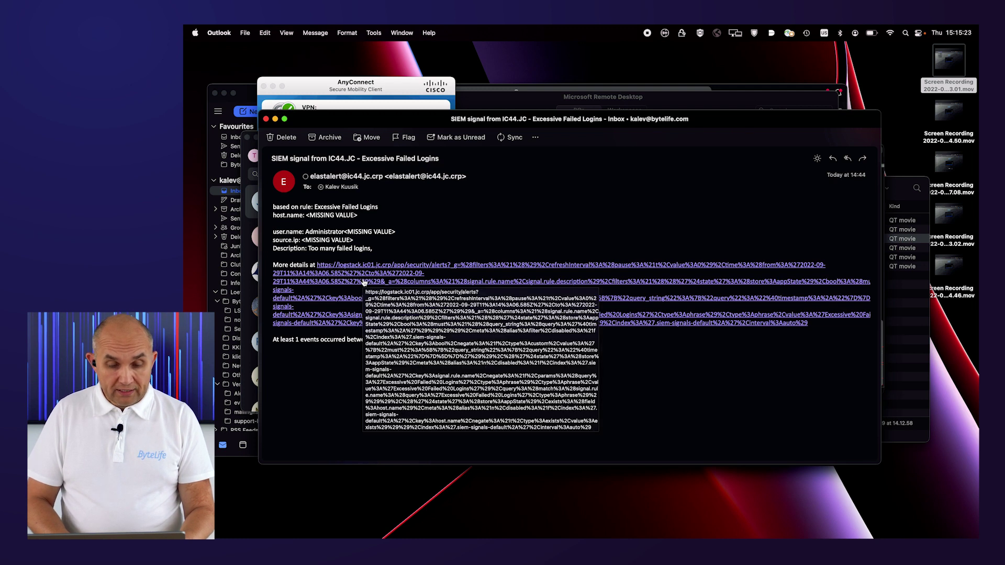
click(363, 282)
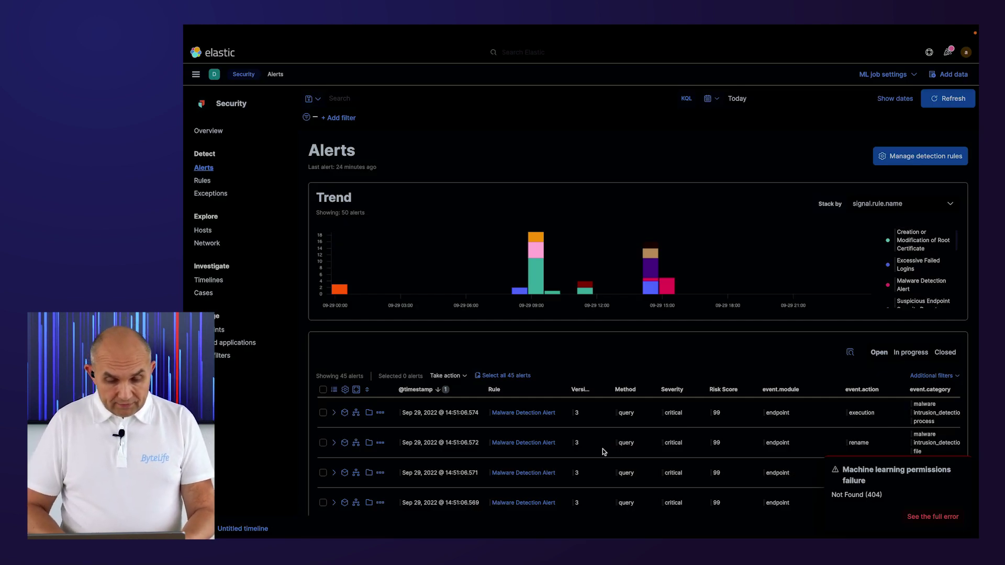
Review an Excessive Failed Logins alert's fields in Table view, then close its details flyout.
scroll(602, 451, down, 1)
scroll(603, 452, down, 5)
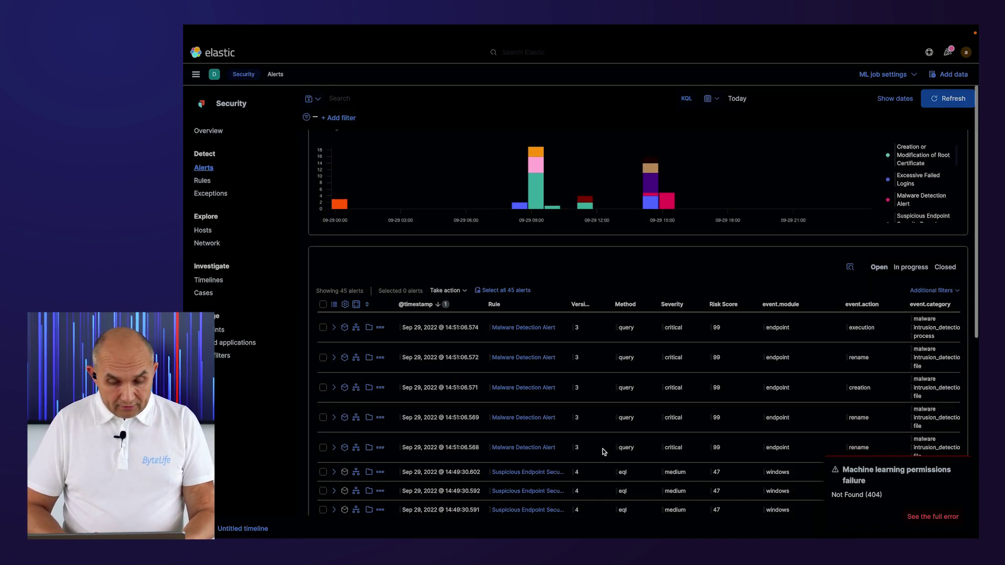
scroll(603, 451, down, 3)
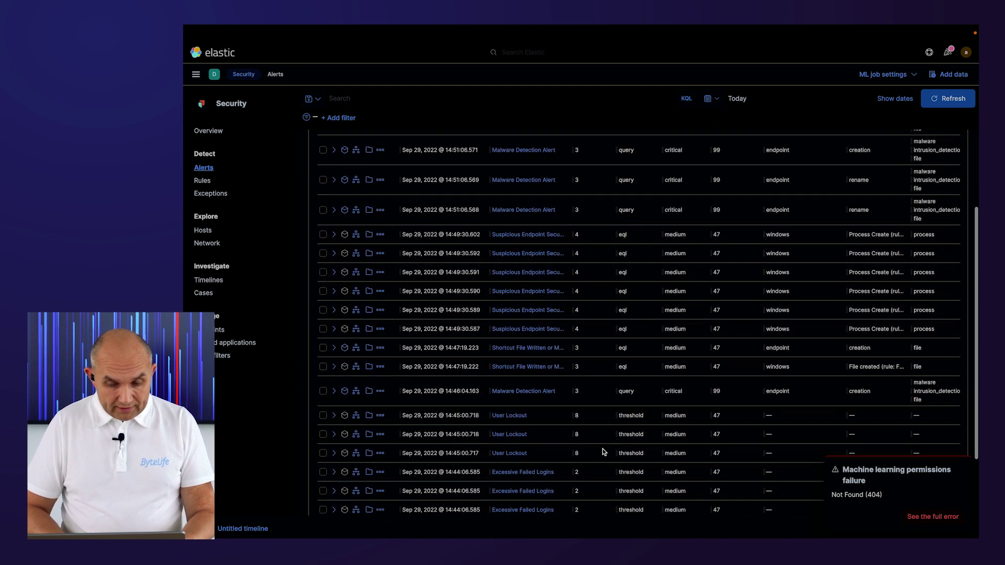
scroll(602, 451, down, 3)
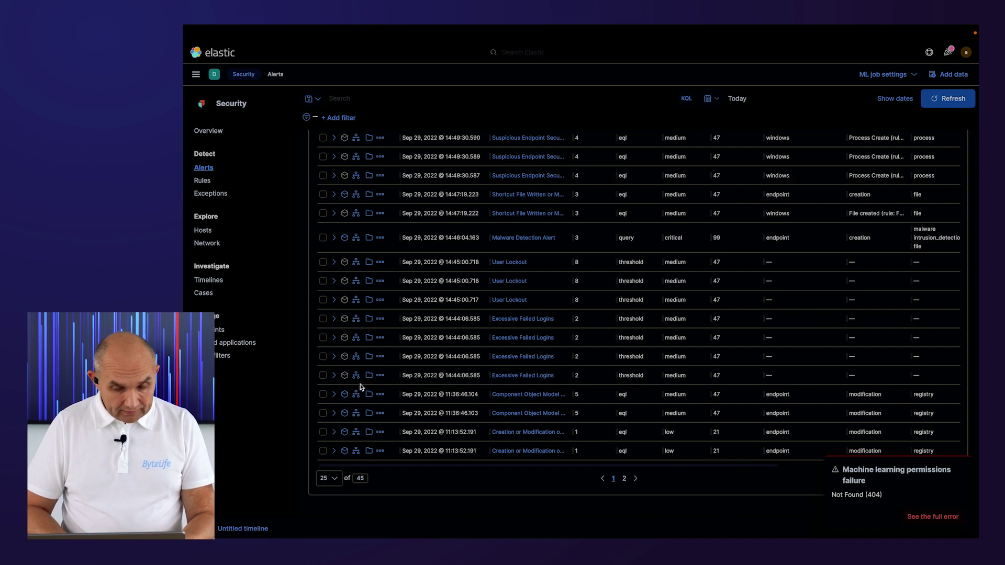
click(335, 376)
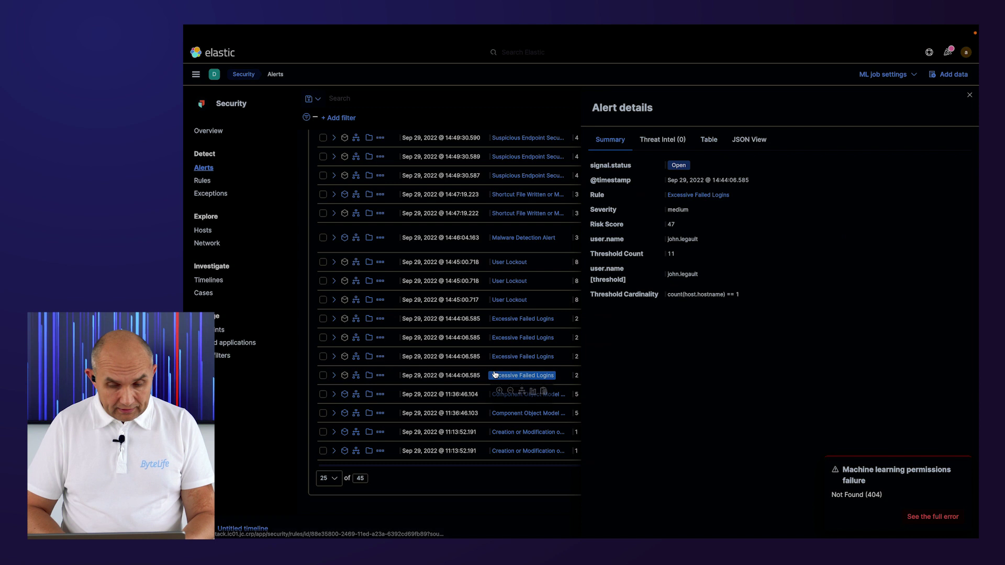
click(708, 140)
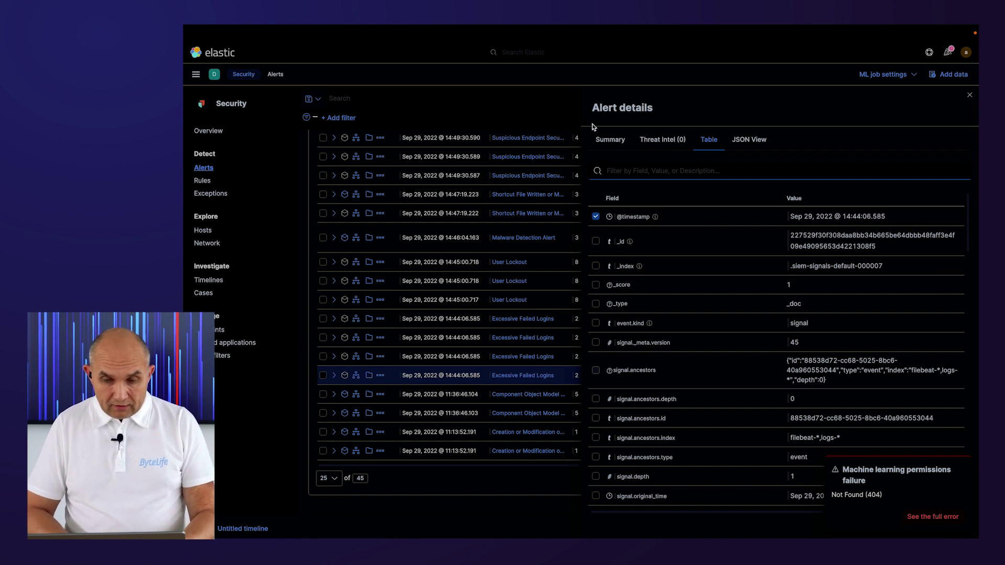
click(970, 95)
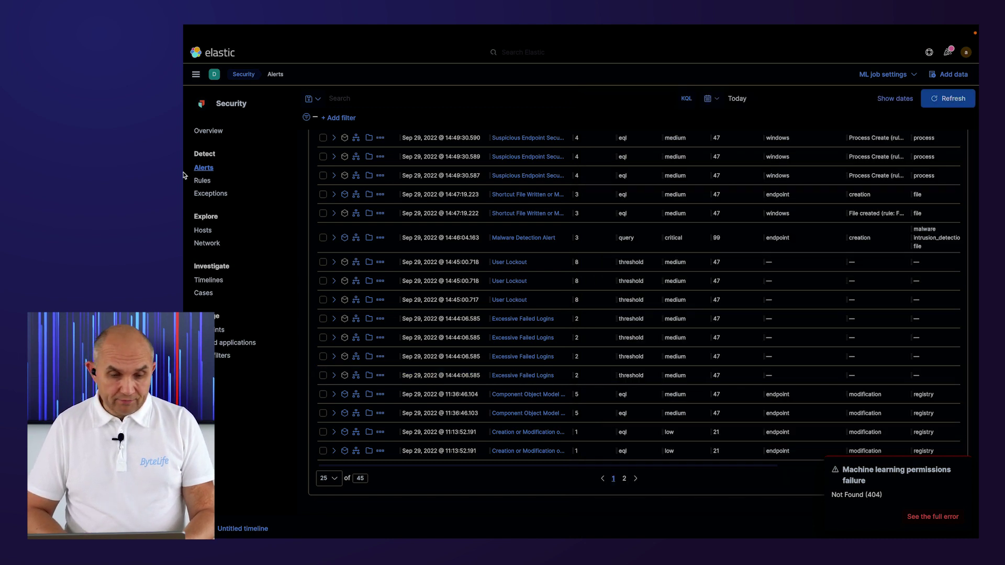
click(196, 74)
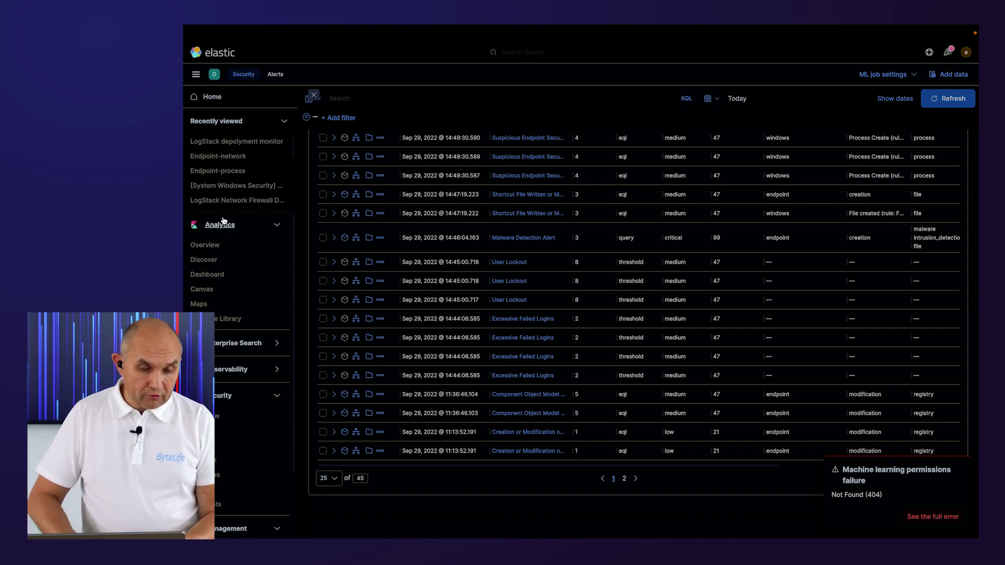
Search dashboards for 'failed' and open '[System Windows Security] Failed and Blocked Accounts'.
click(211, 278)
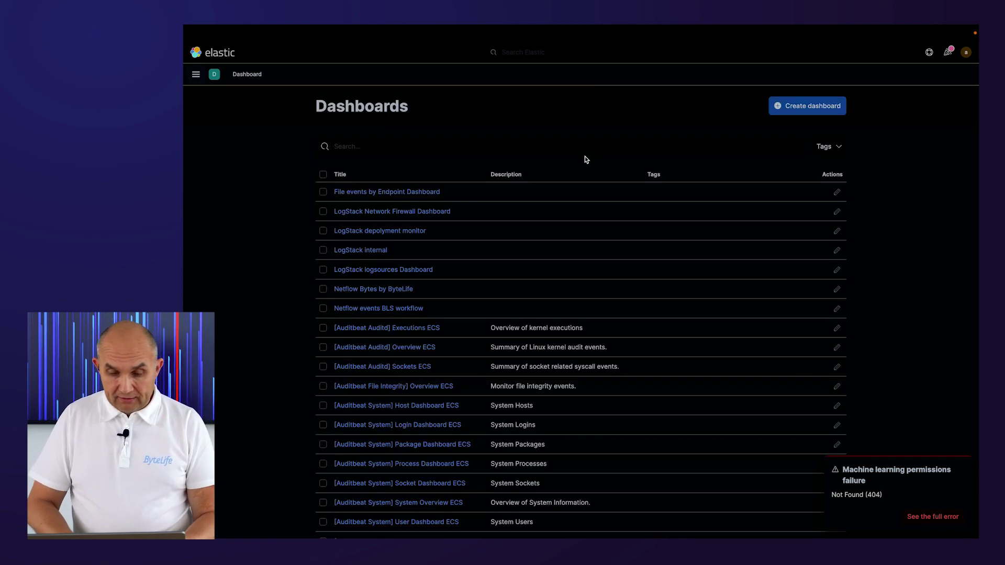
click(421, 142)
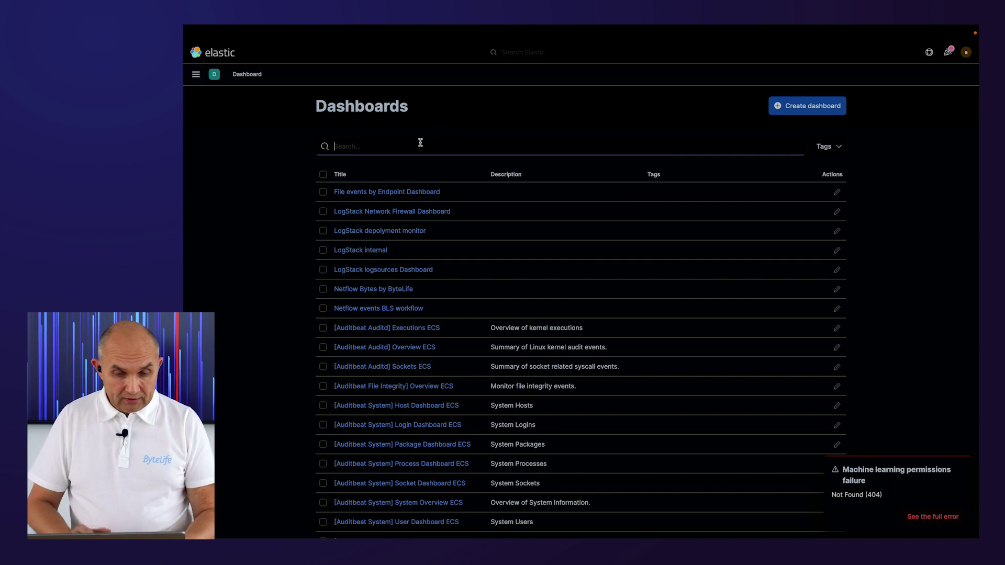
text(failed)
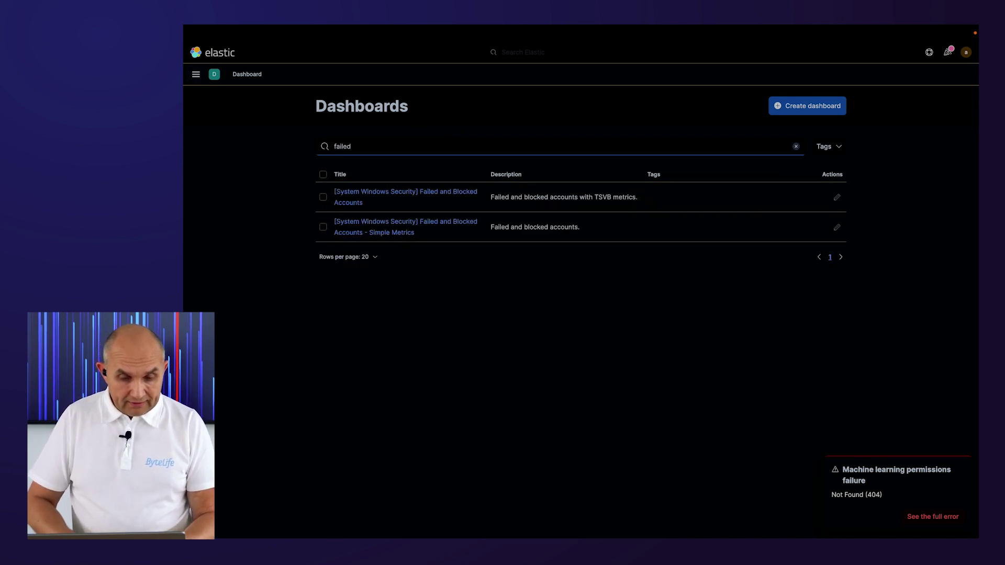
click(395, 191)
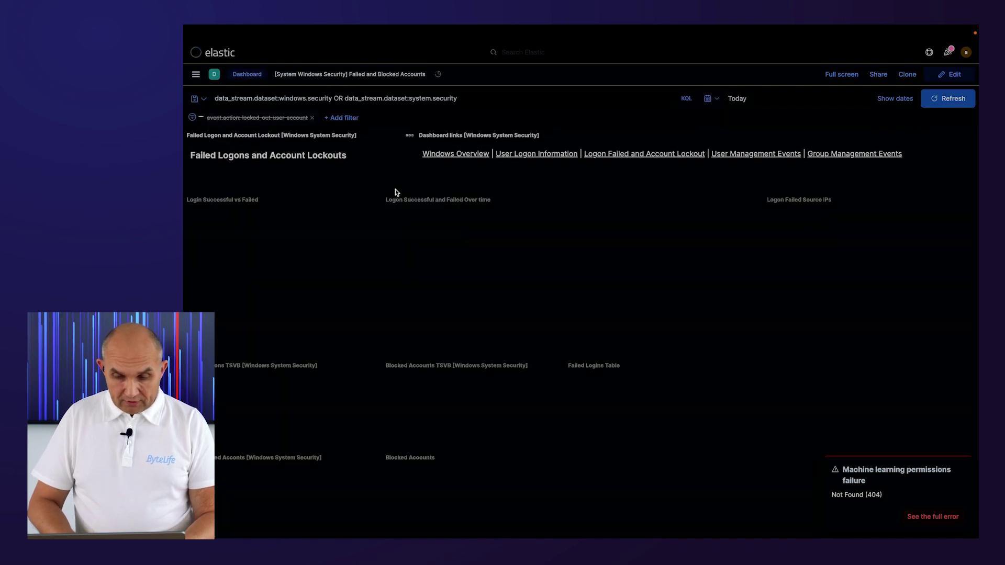
Dismiss the ML permissions notice and scroll down to the Time Mosaic View panel.
click(961, 470)
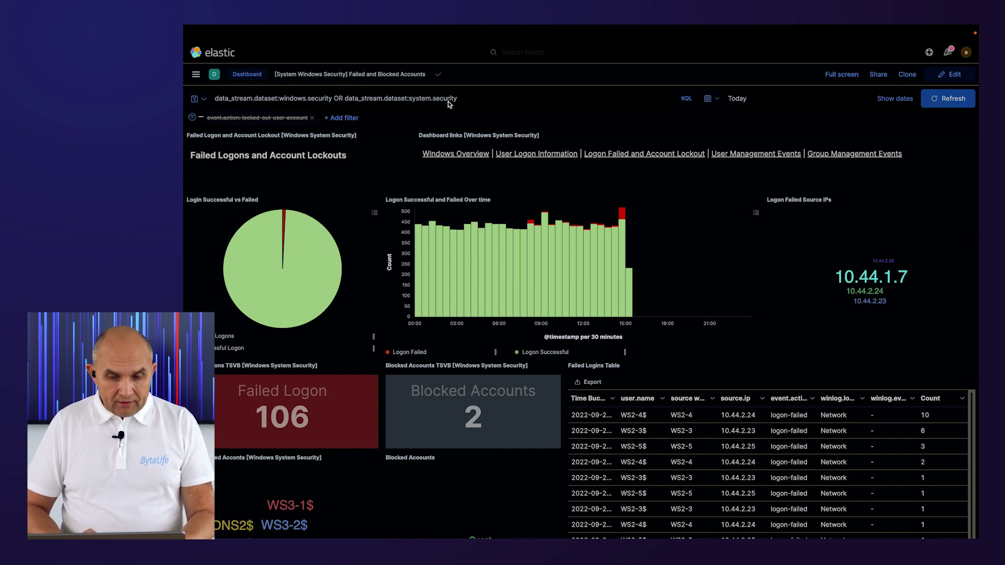
scroll(437, 418, down, 2)
mouse_move(436, 531)
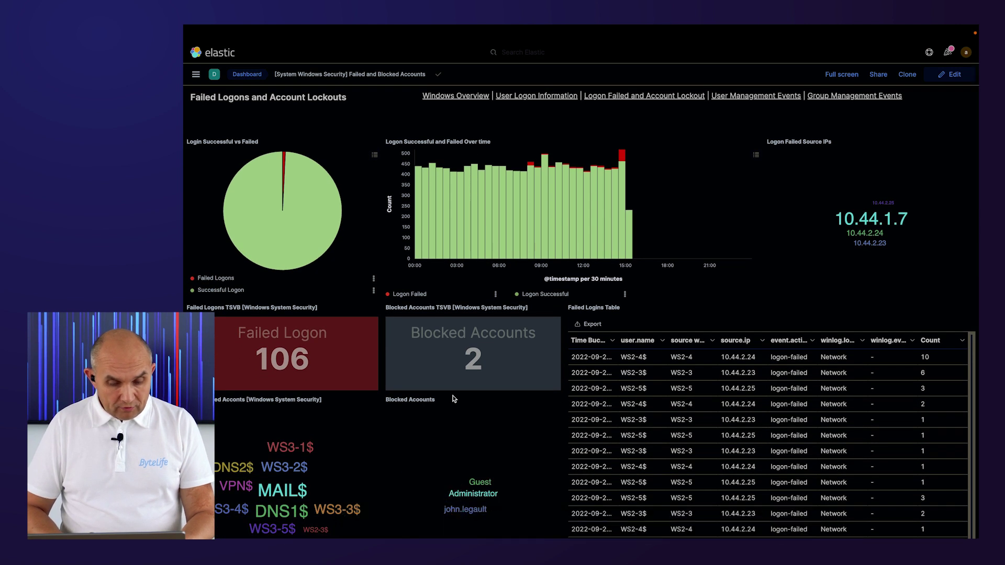
scroll(453, 398, down, 5)
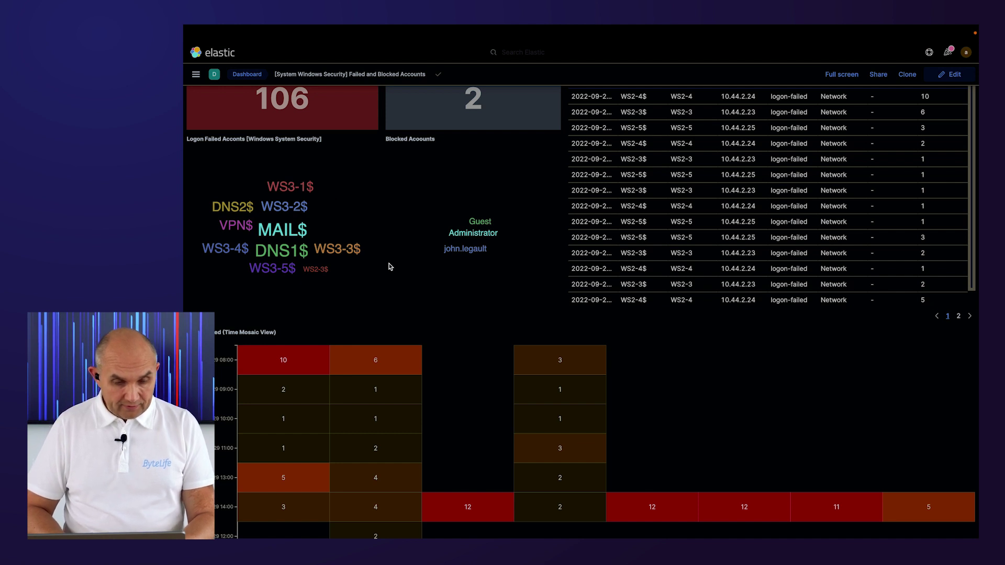
scroll(390, 266, down, 3)
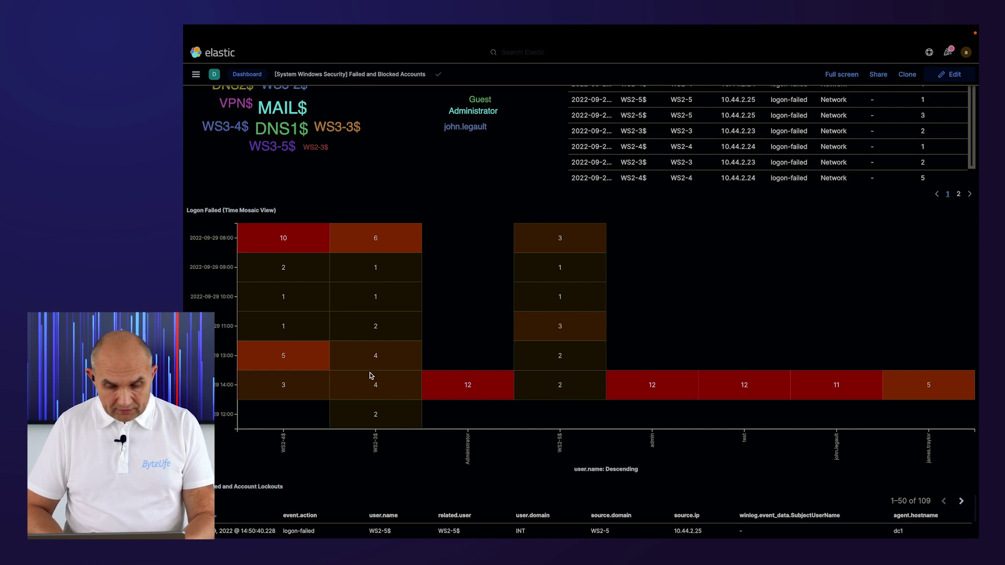
scroll(370, 372, down, 1)
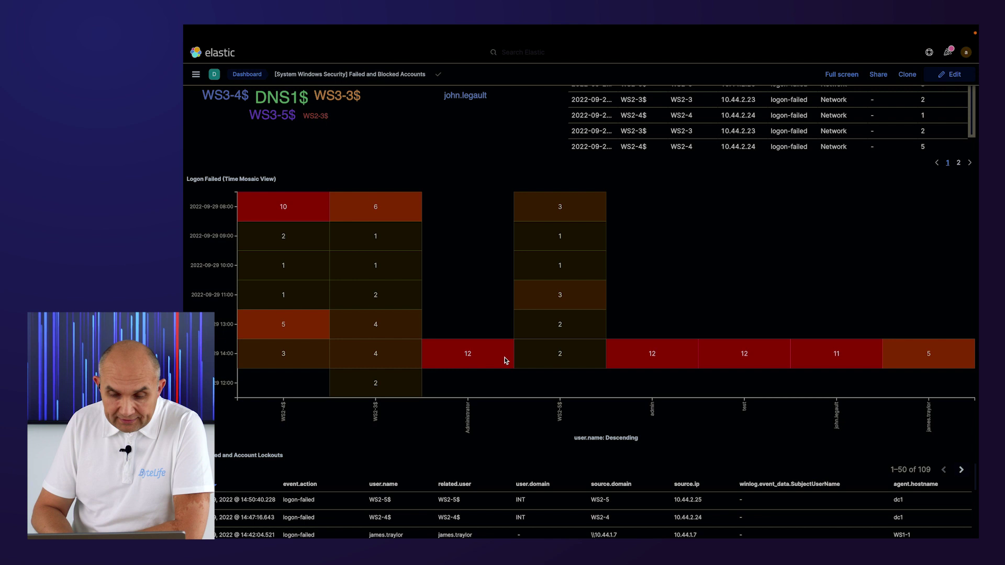
scroll(667, 361, down, 1)
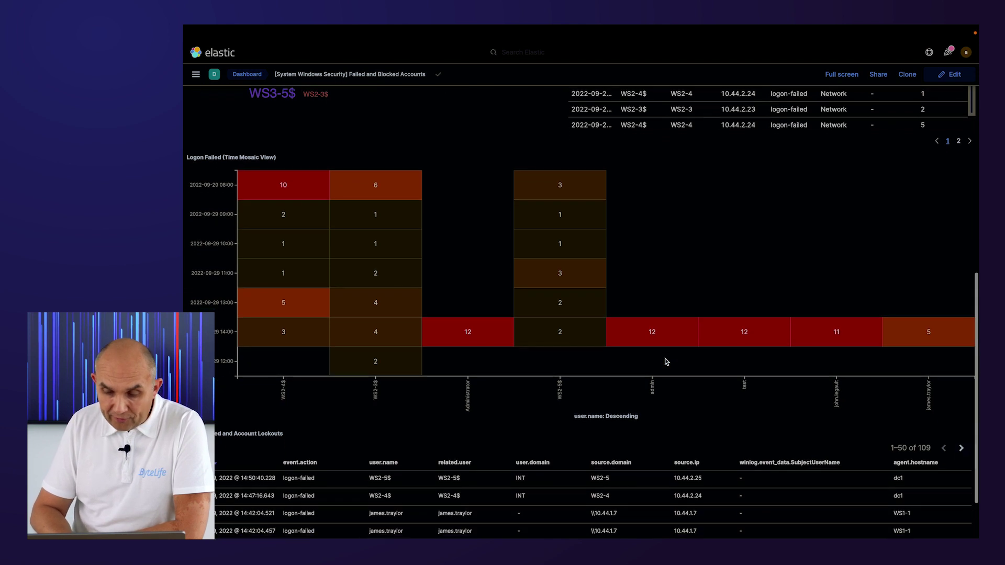
scroll(666, 362, down, 2)
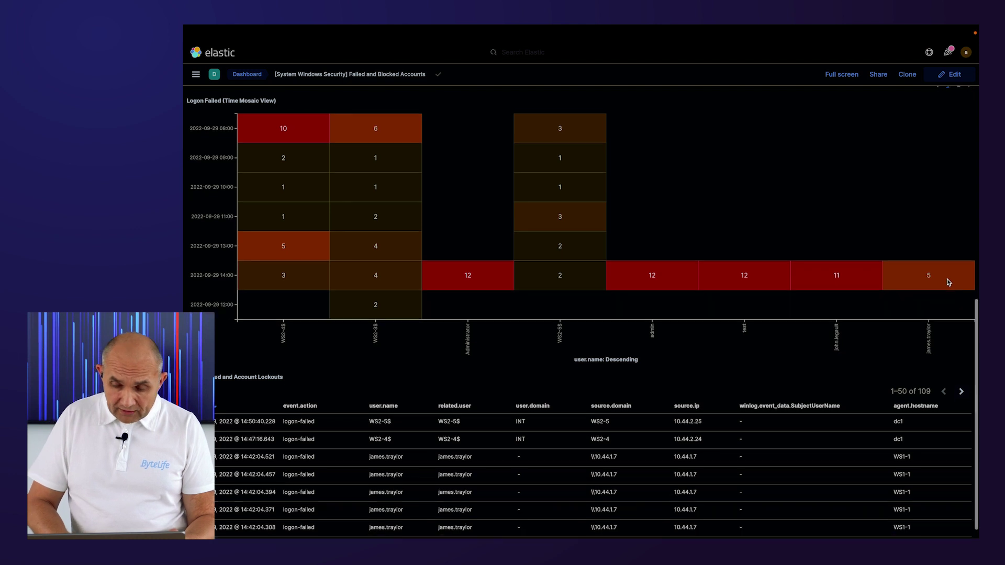
scroll(949, 283, down, 1)
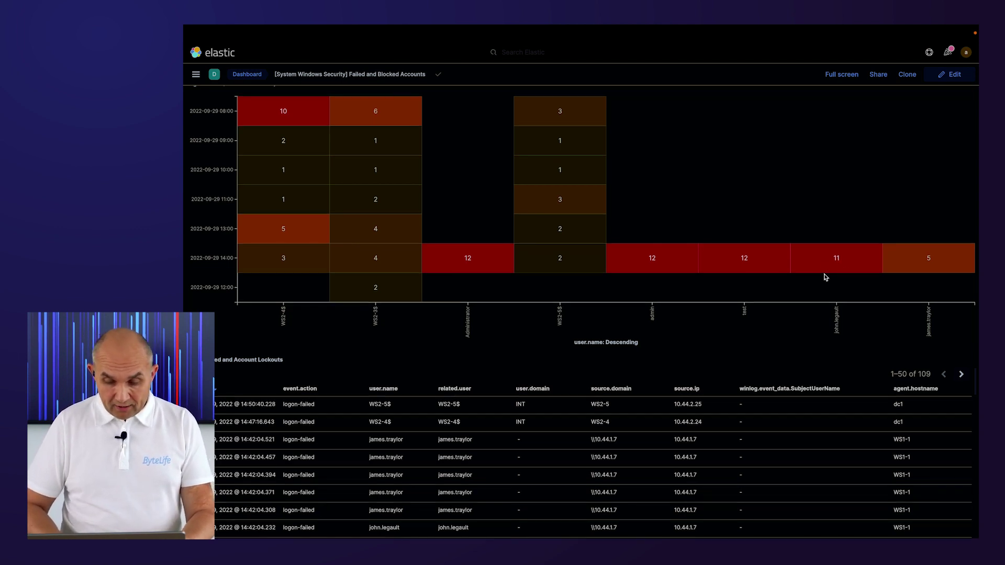
scroll(826, 277, up, 1)
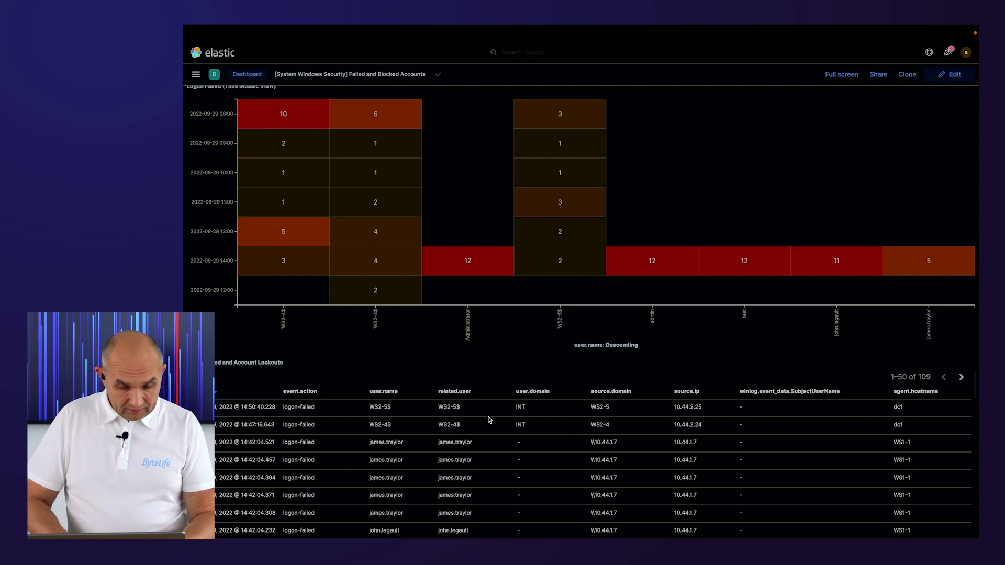
click(390, 445)
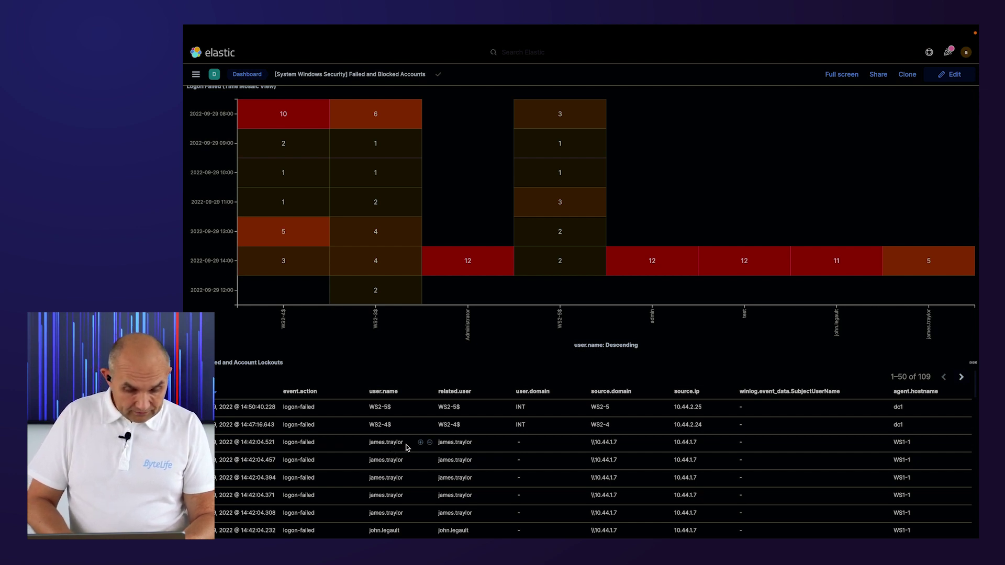
Filter the dashboard to the locked-out user's five failed logons from WS1-1.
click(420, 443)
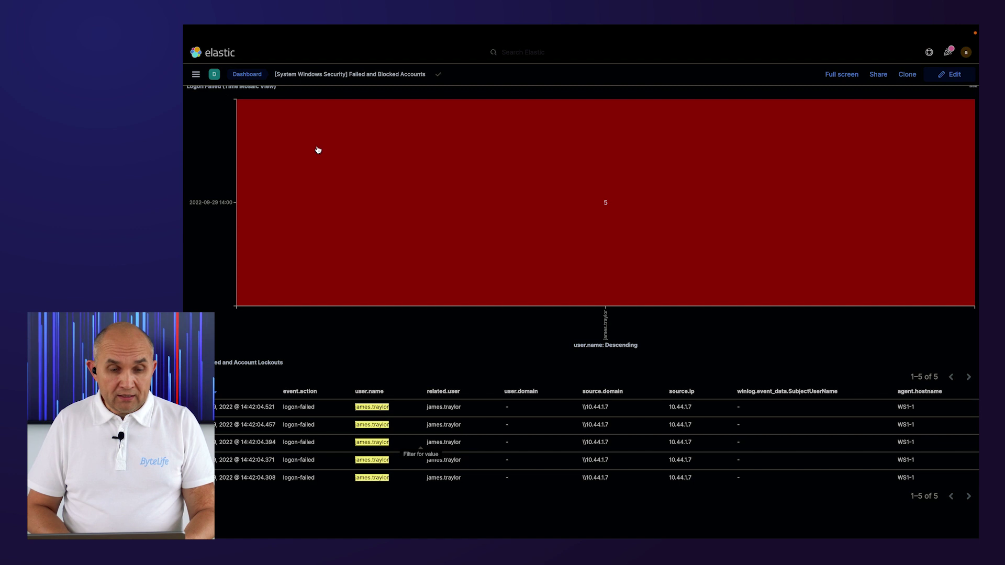
click(197, 76)
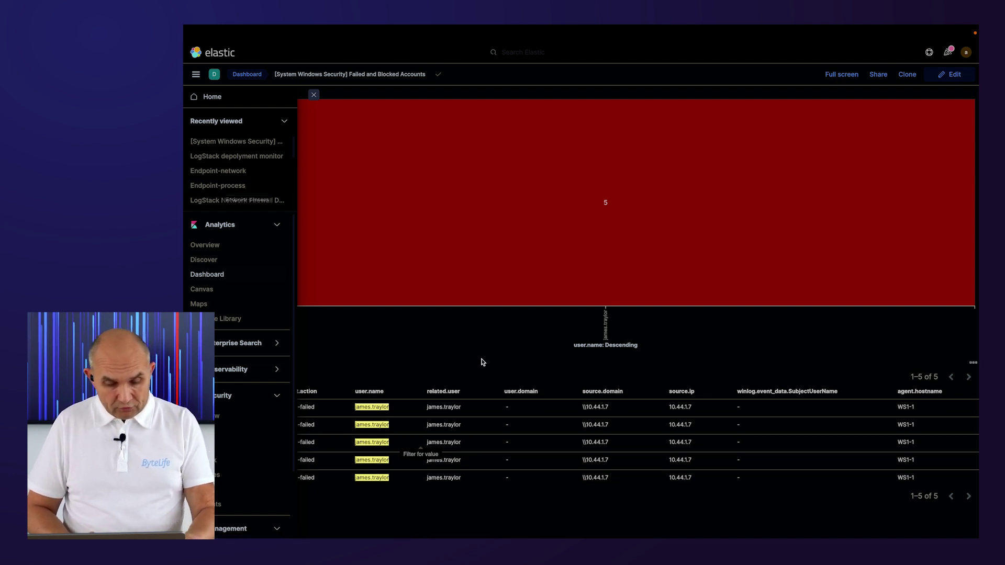
click(484, 377)
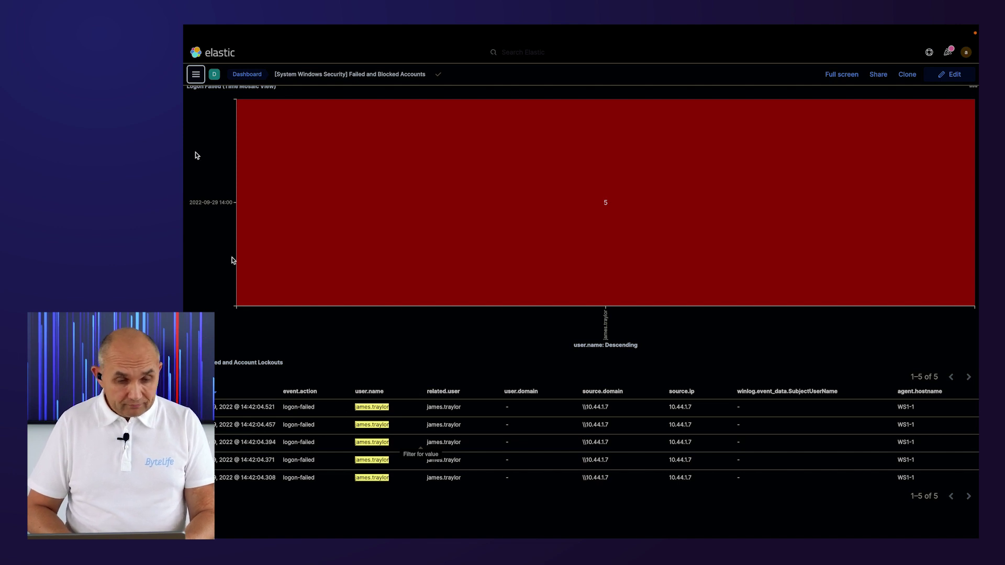
Open the Endpoint-process saved search from Recently viewed in Discover.
scroll(196, 153, up, 1)
scroll(197, 154, up, 15)
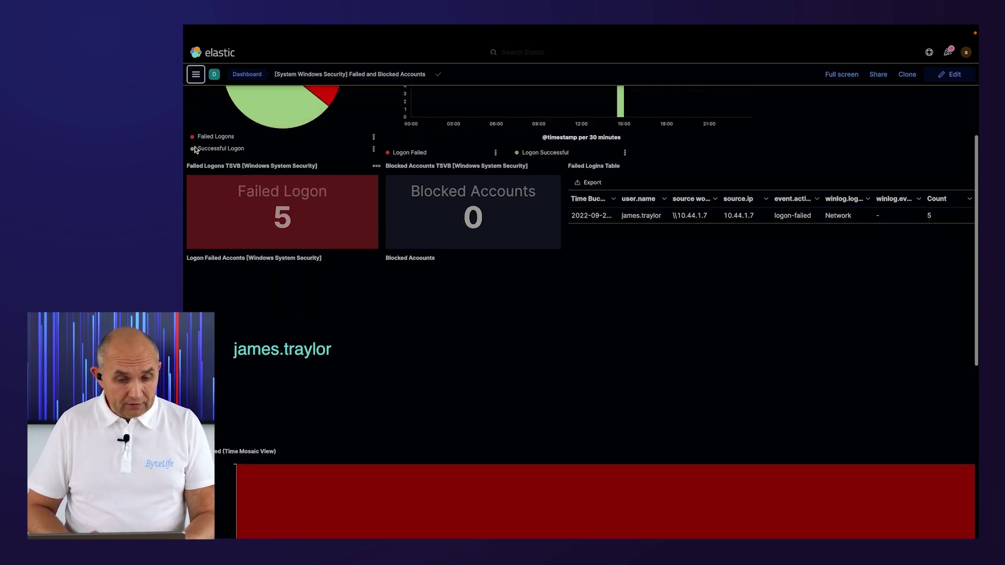
click(196, 74)
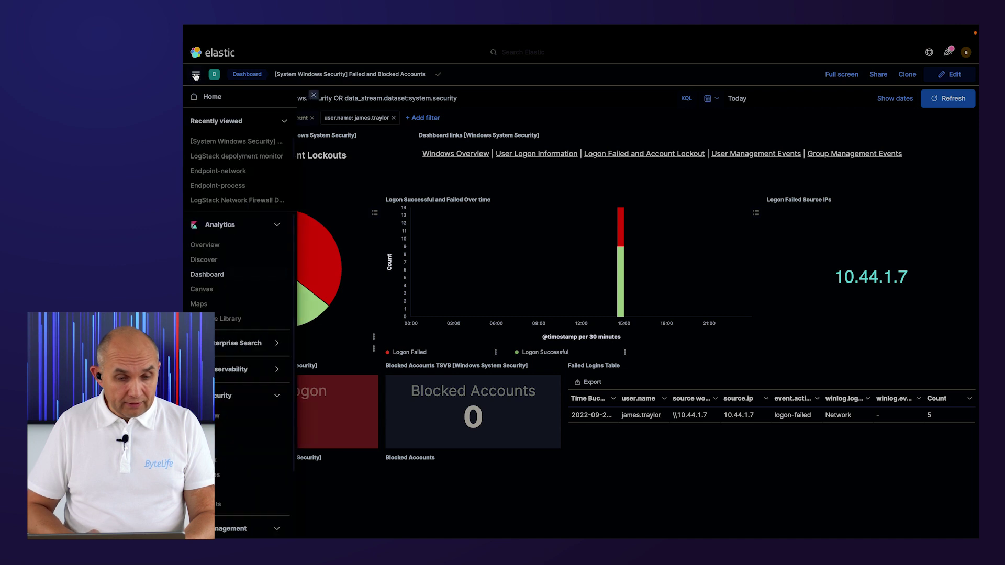
click(230, 186)
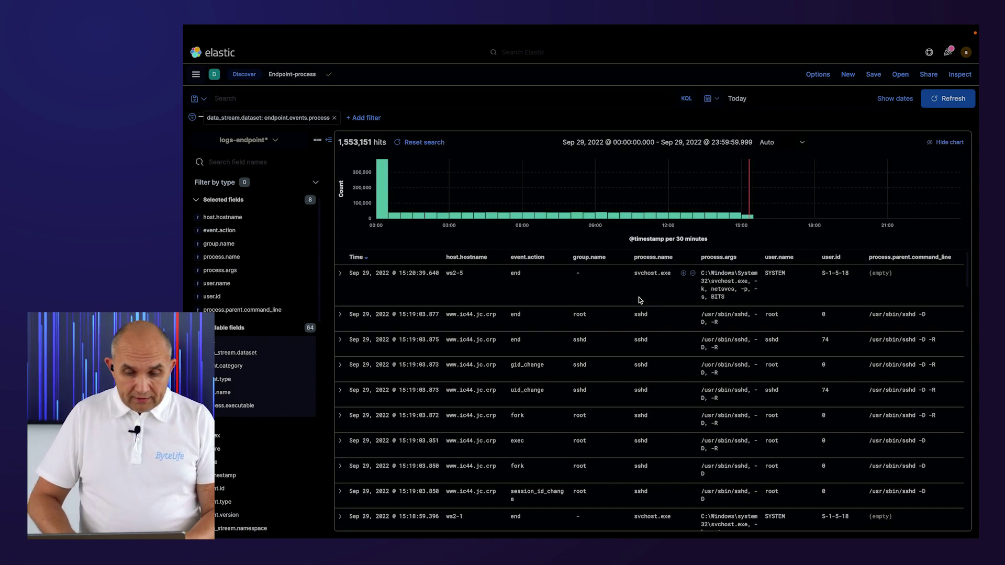
Inspect the most common host names and user names in the process events.
mouse_move(384, 208)
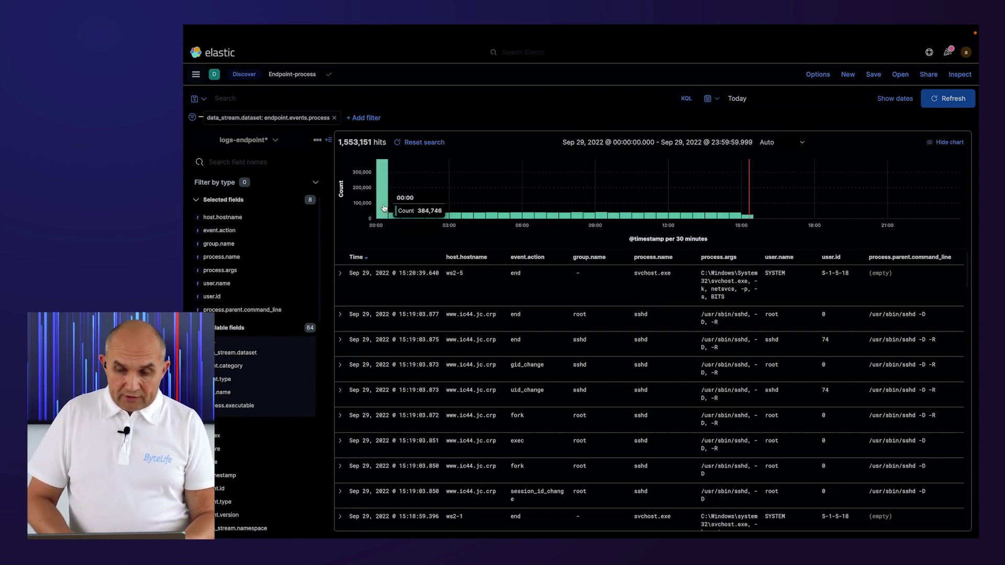
click(311, 99)
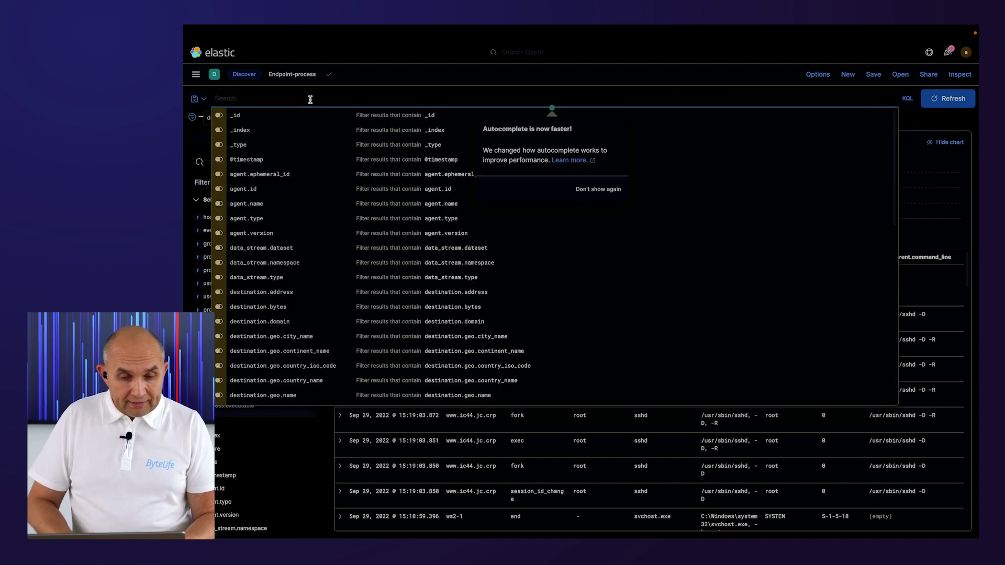
key(Escape)
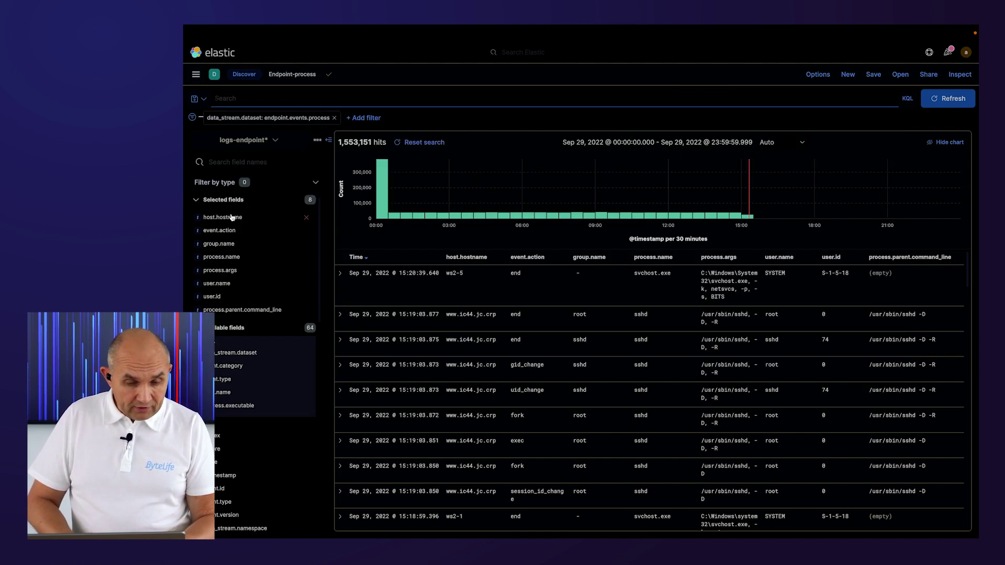
click(237, 219)
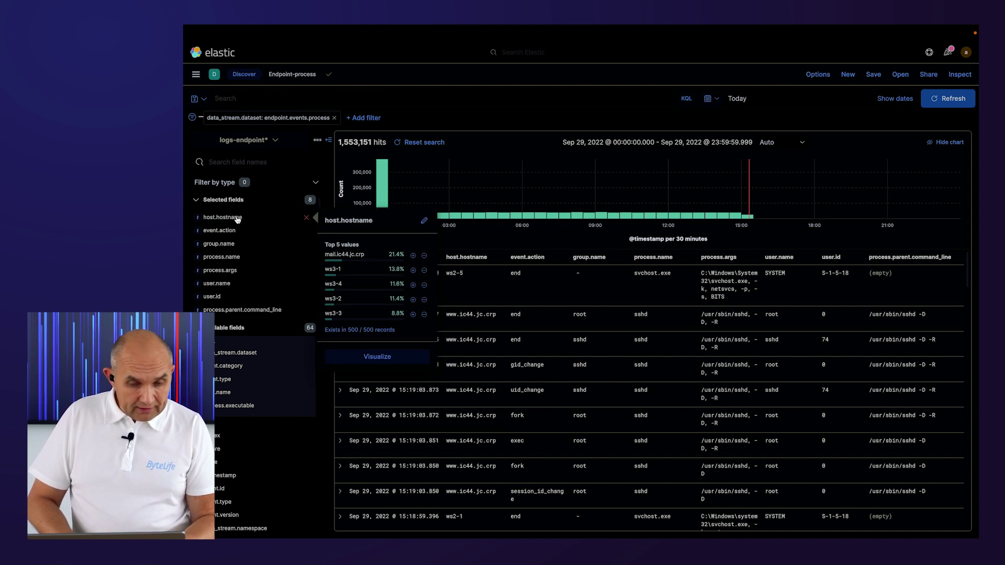
click(236, 286)
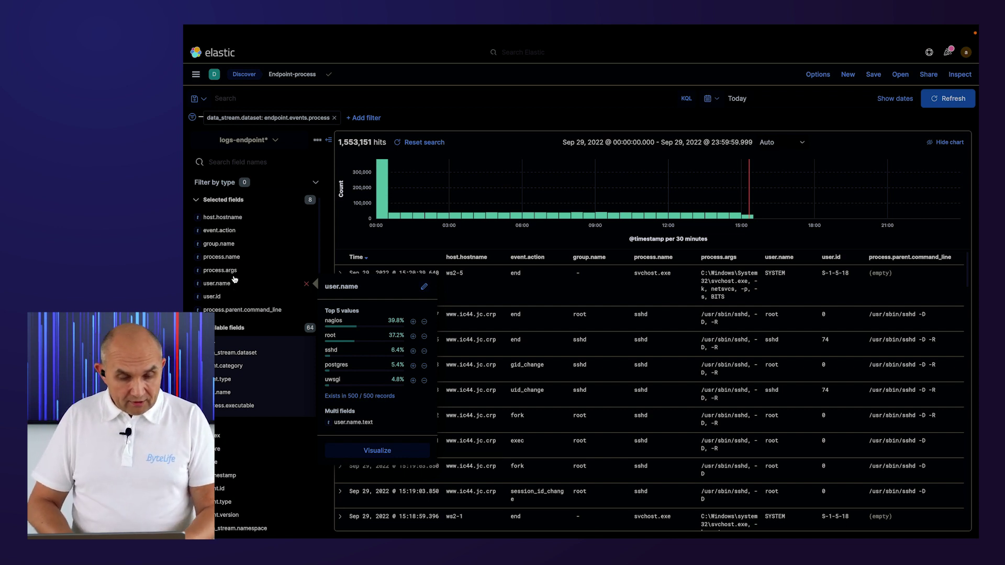
Query host.hostname : WS1-1, removing the stray quote, to get 1,481 hits.
click(248, 99)
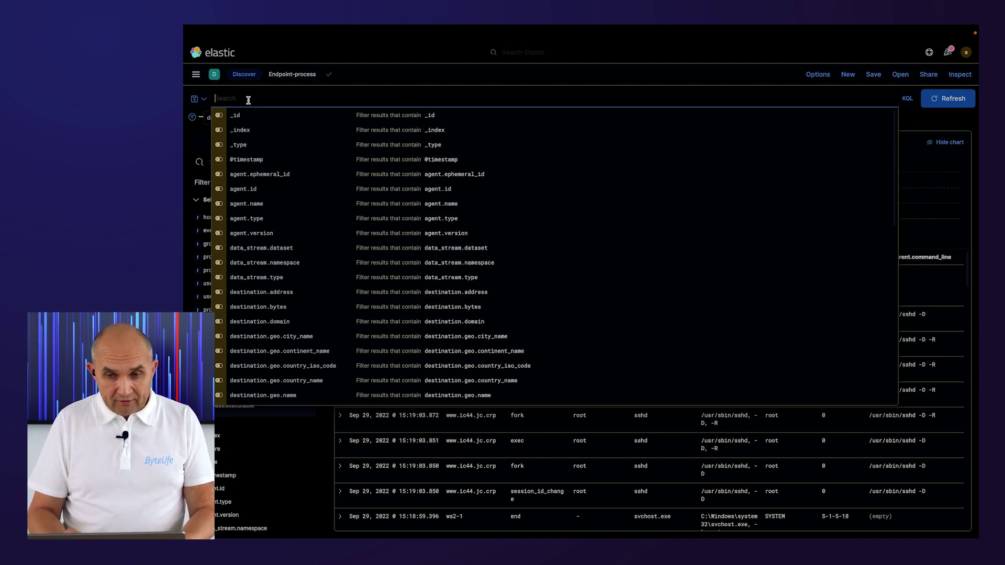
text(ho)
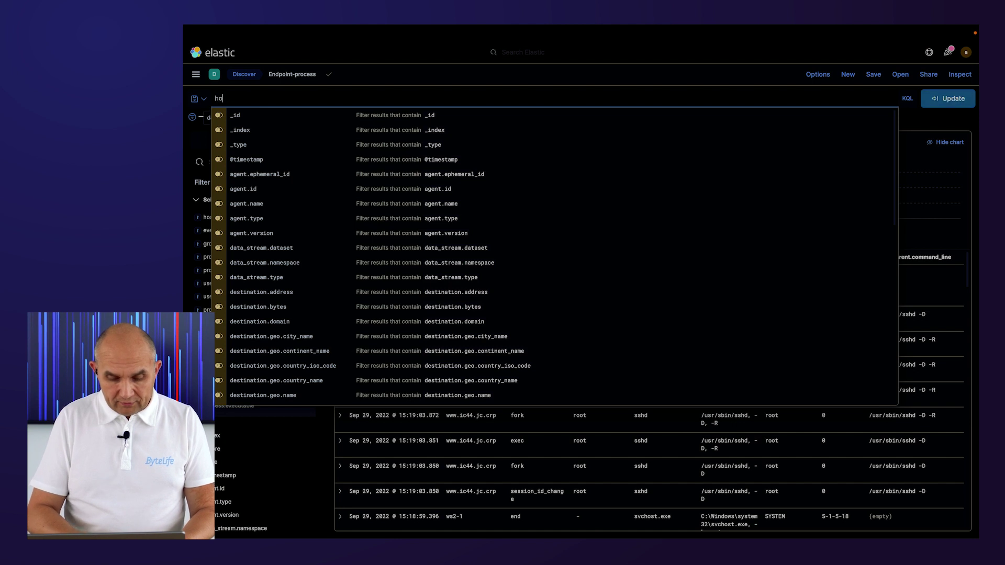
text(st.)
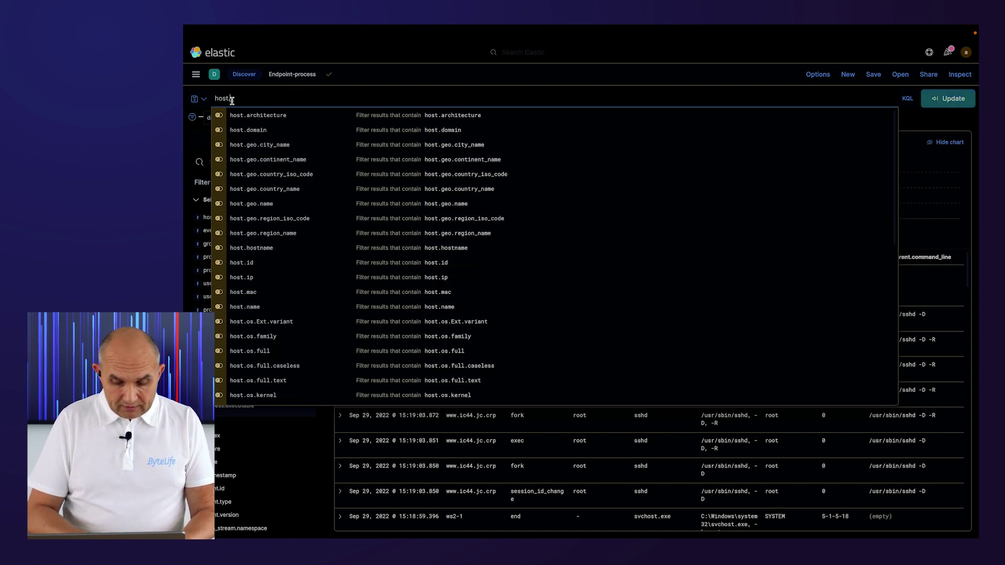
text(ho)
click(259, 117)
text(: ws1)
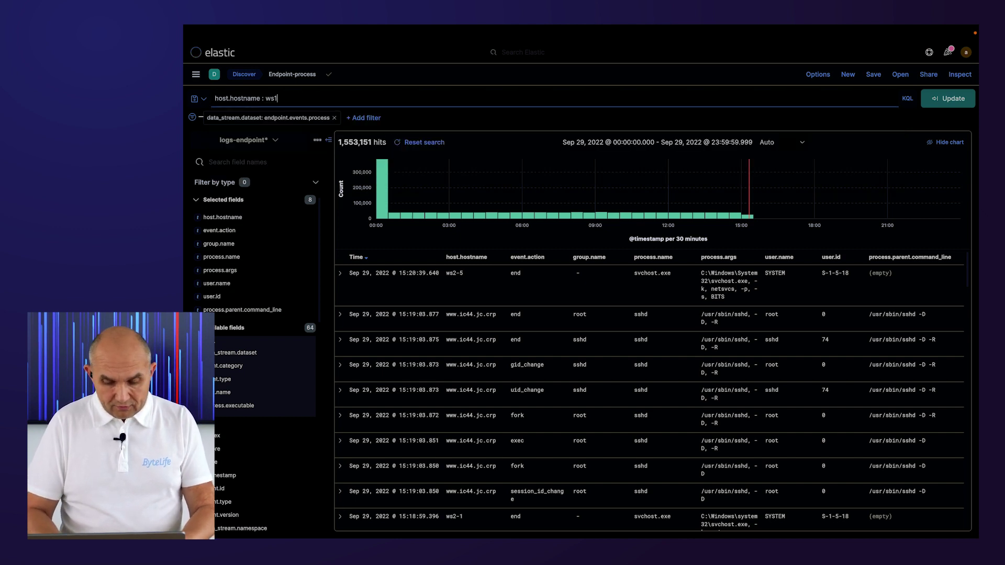
text(-1)
key(Return)
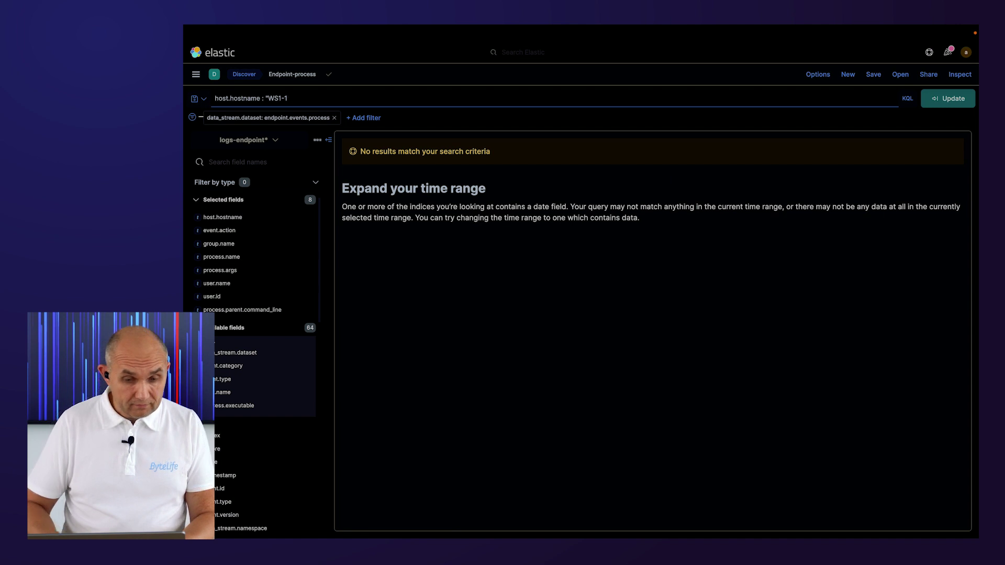
click(267, 98)
key(BackSpace)
key(Return)
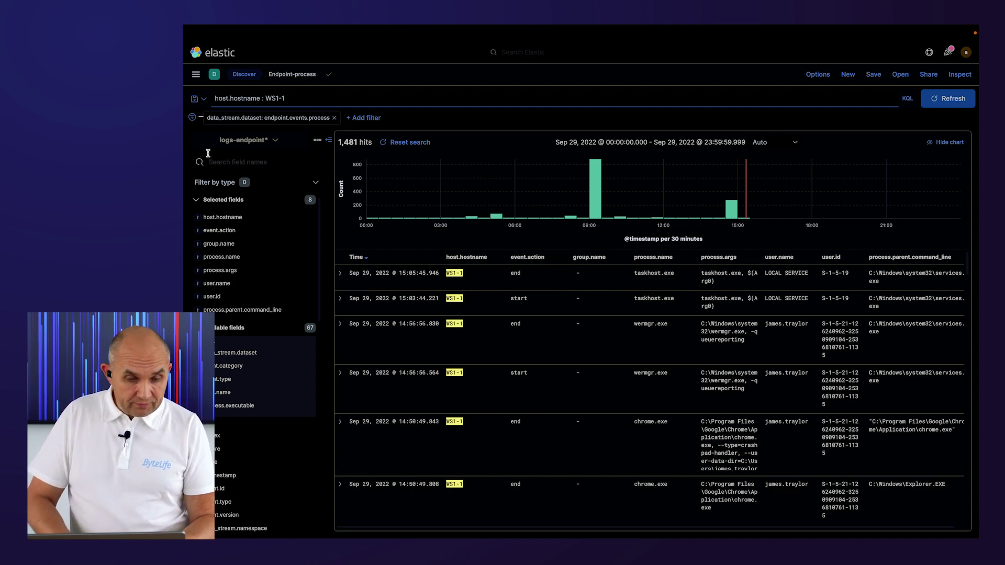
click(231, 284)
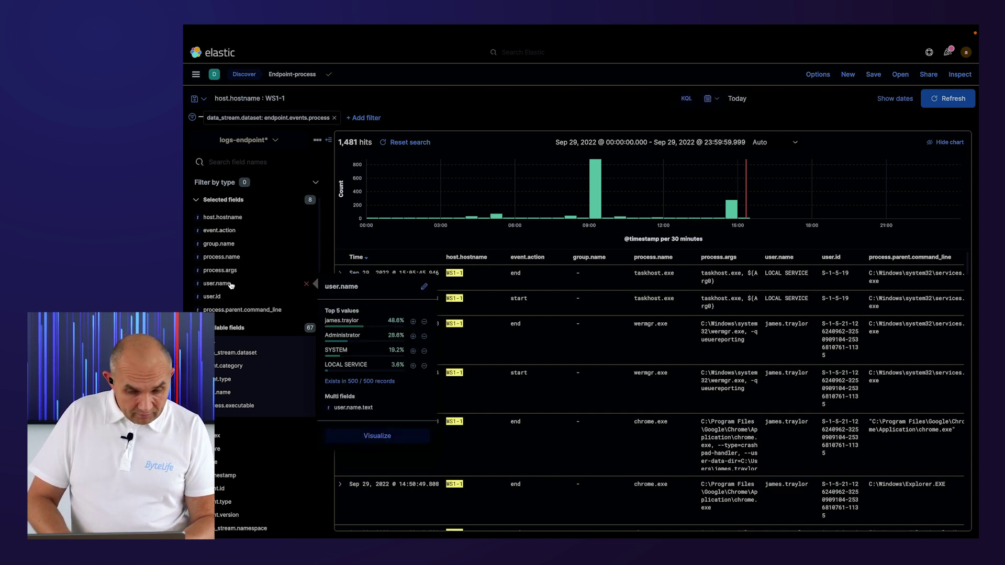
Filter for the most frequent user.name value on WS1-1 and scroll through the 243 results.
click(413, 322)
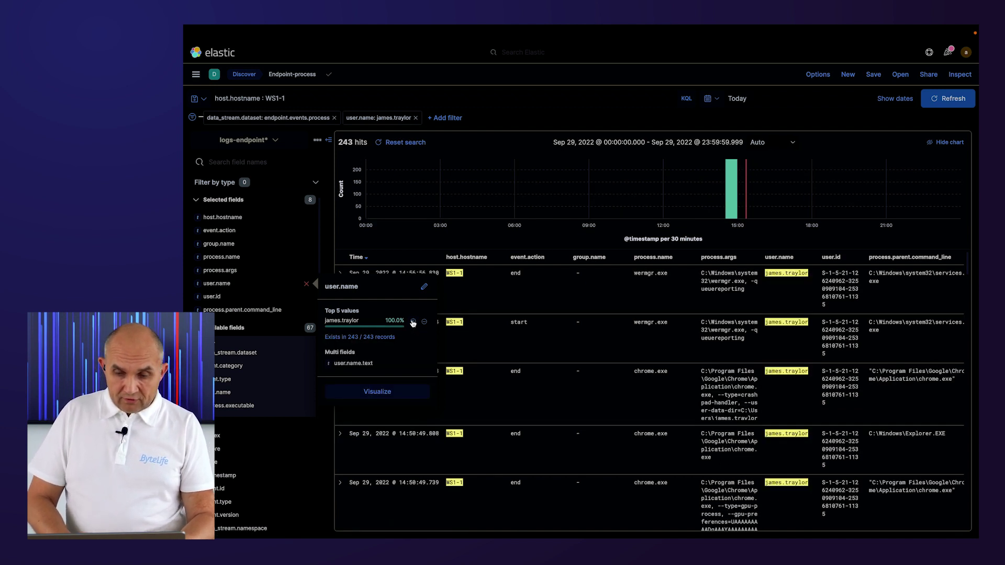
mouse_move(731, 193)
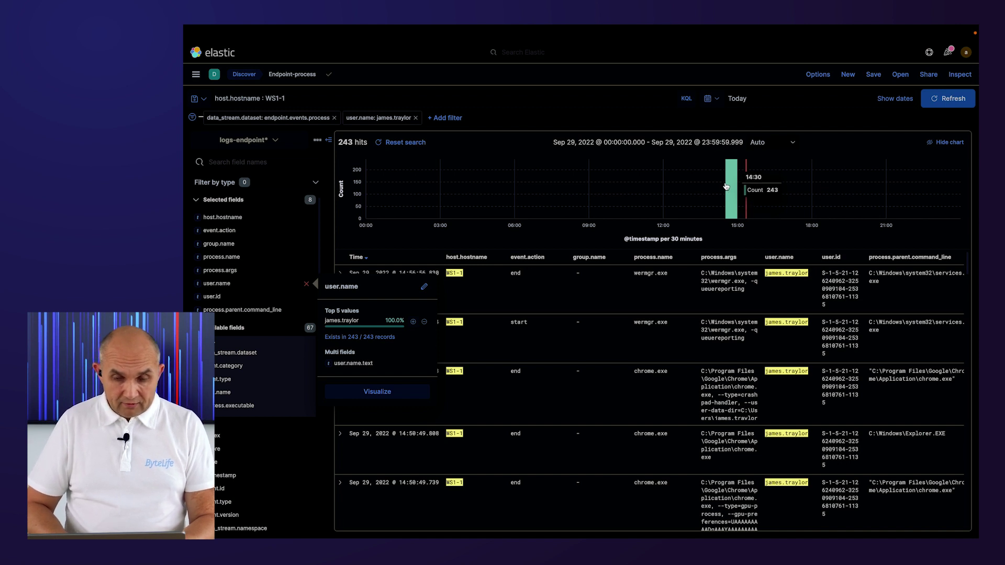
click(591, 77)
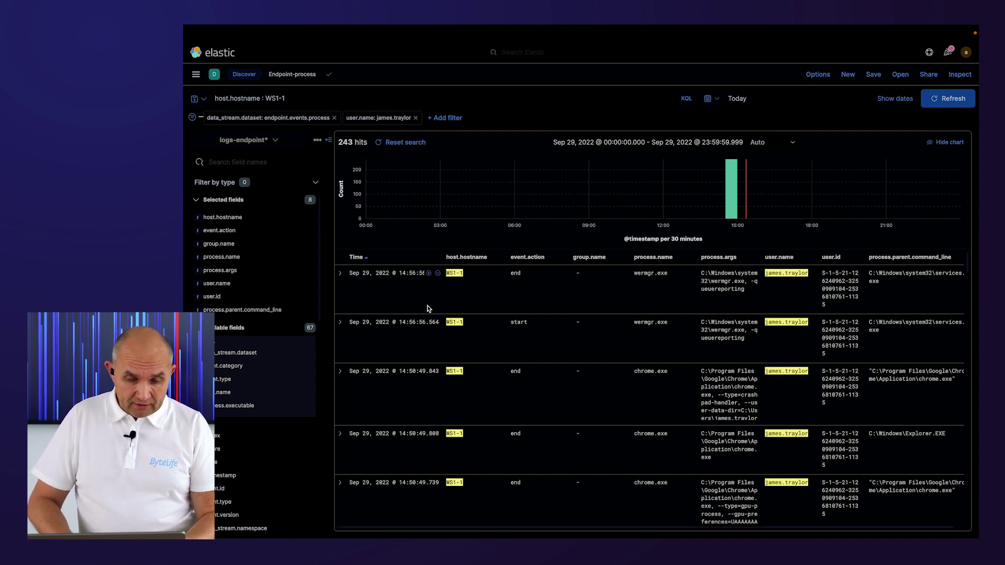
scroll(417, 300, down, 10)
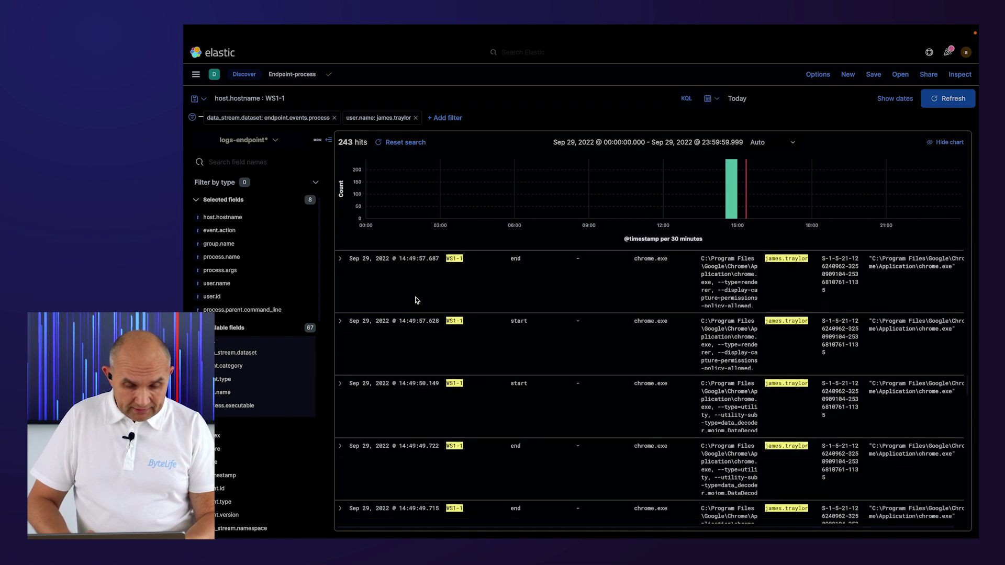
scroll(416, 300, down, 10)
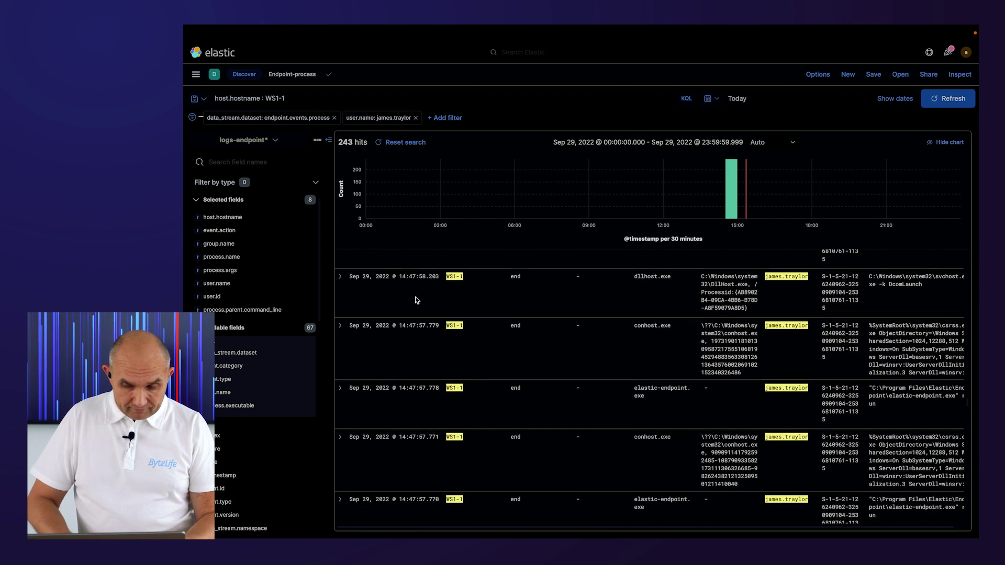
scroll(416, 300, down, 15)
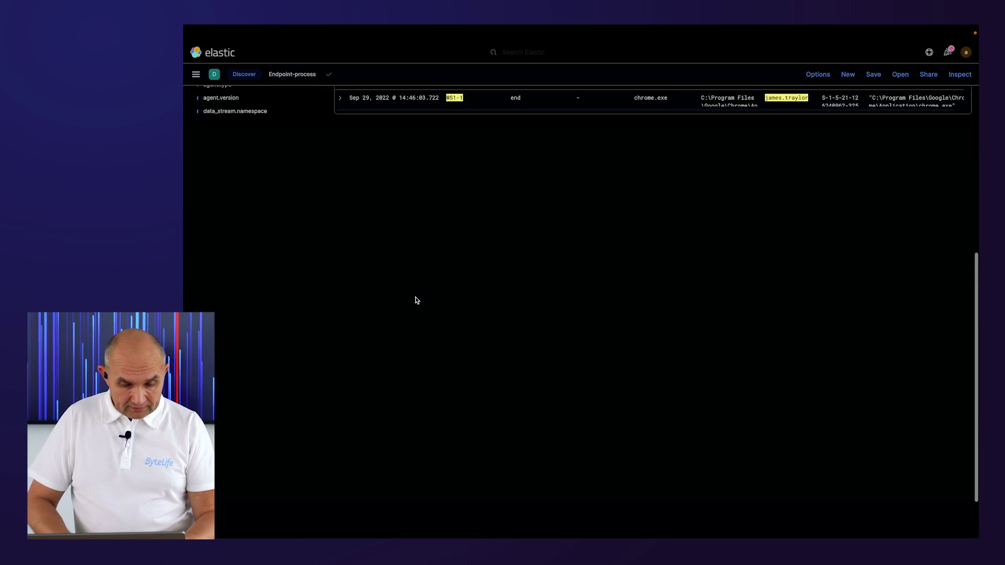
scroll(416, 300, down, 5)
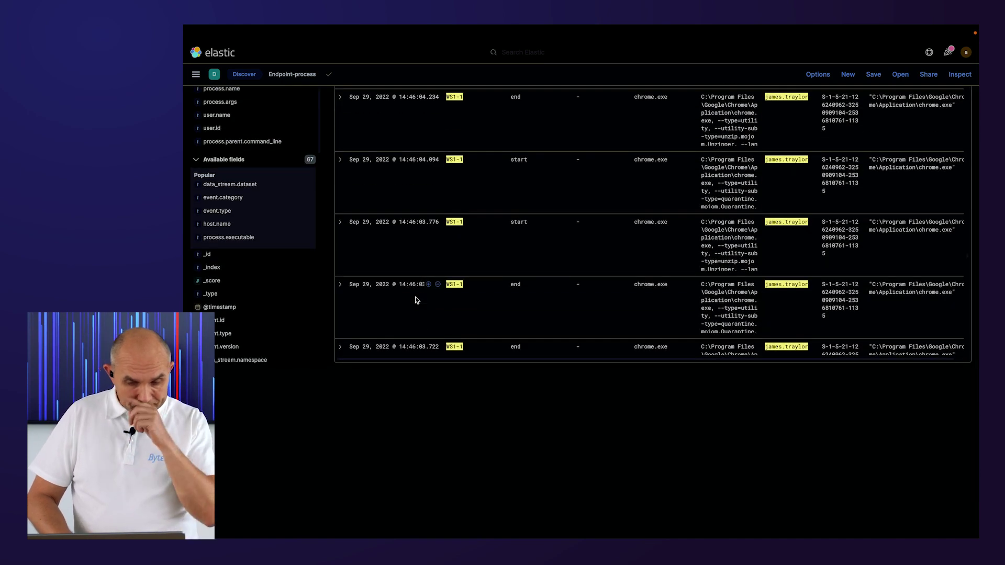
scroll(416, 300, up, 3)
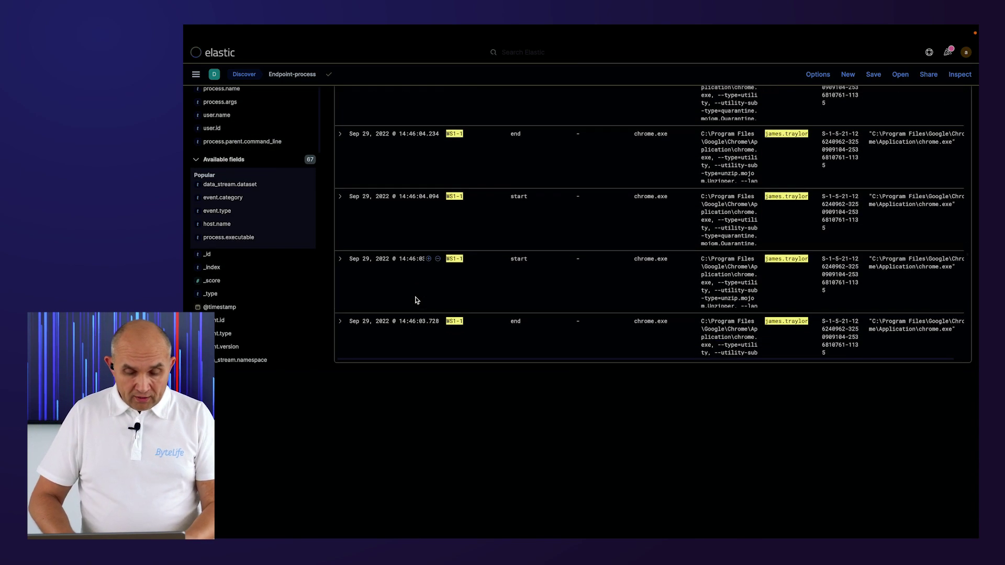
scroll(417, 300, up, 10)
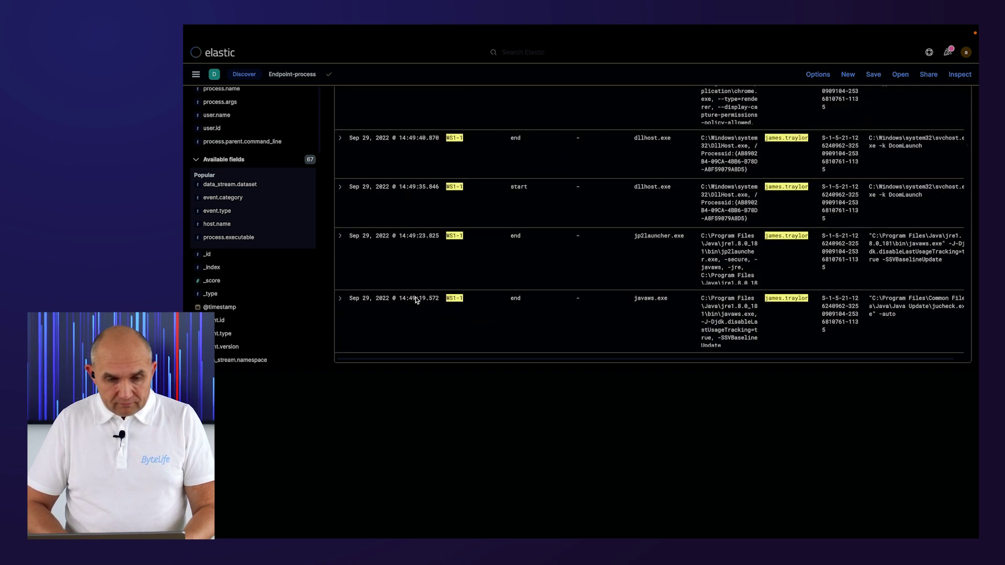
scroll(416, 300, up, 10)
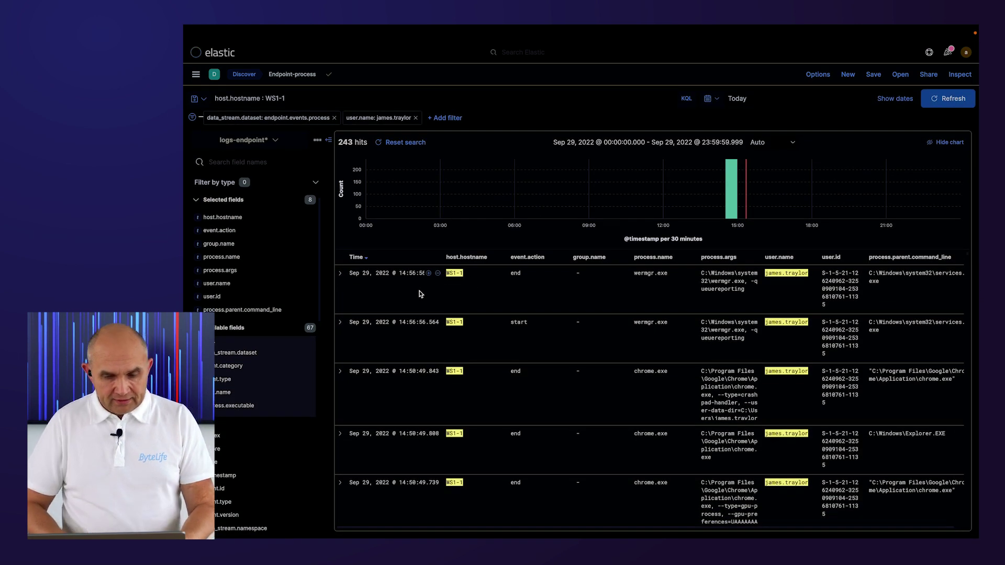
Brush the histogram to narrow the time range to Sep 29, 14:42:28 – 14:58:08.
drag(704, 198, 746, 199)
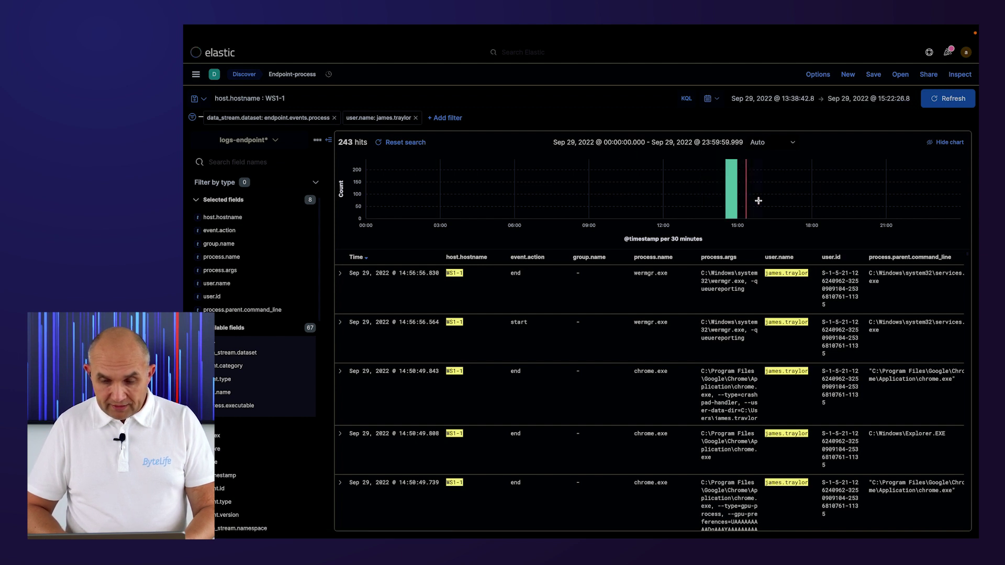
drag(710, 198, 828, 195)
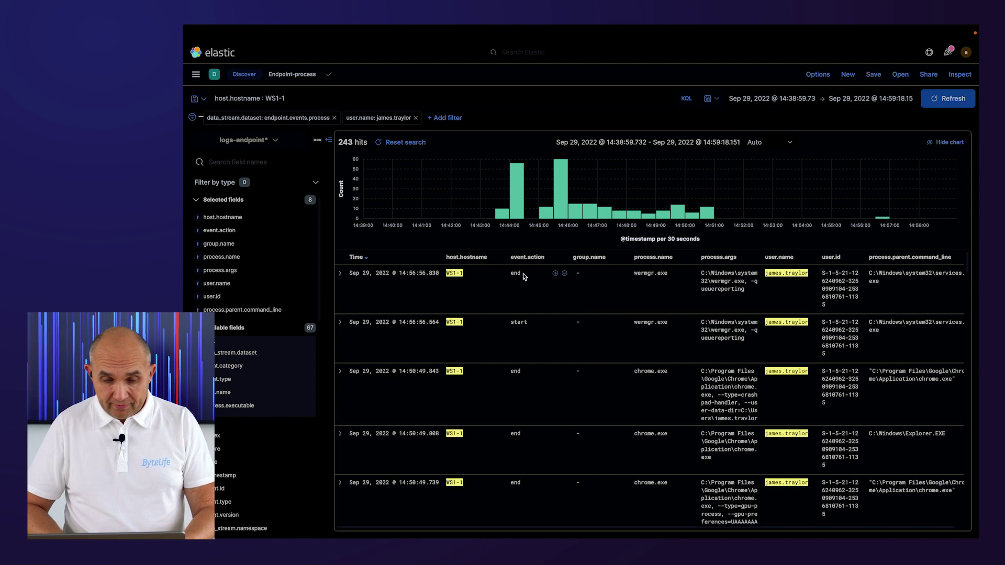
drag(465, 195, 922, 191)
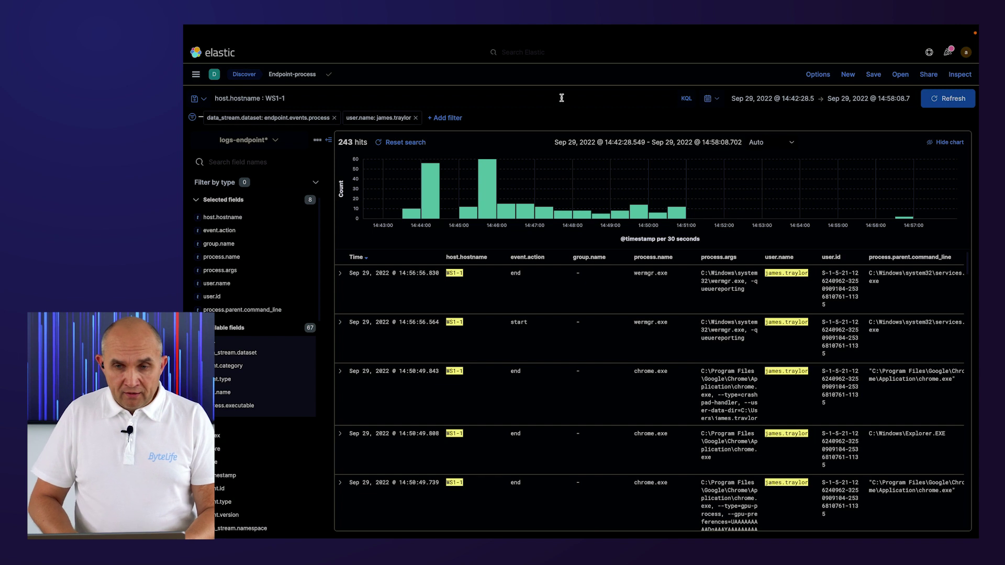
click(196, 77)
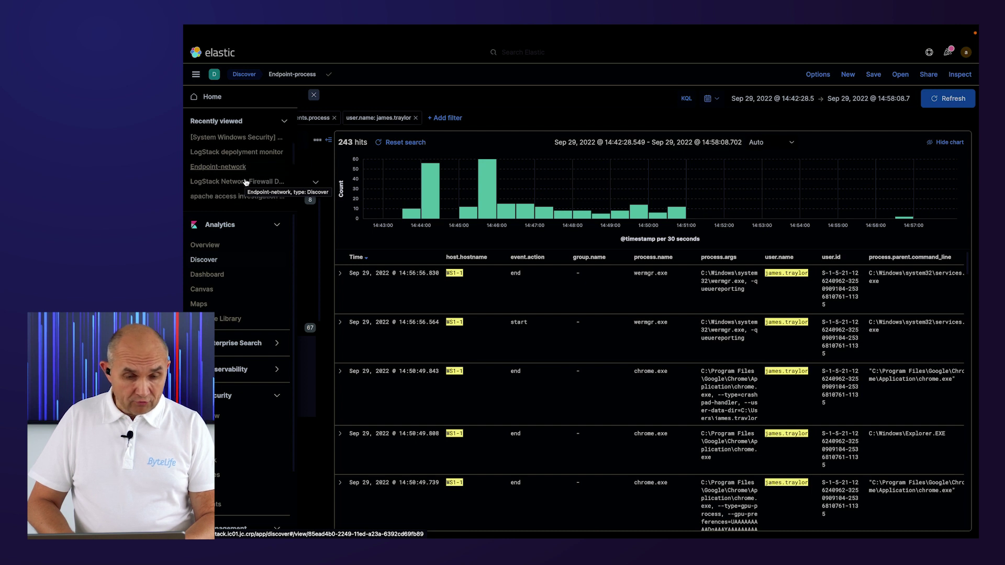
Open the Endpoint-file search and filter it to the top WS1-1 user, yielding 1,021 events.
click(231, 183)
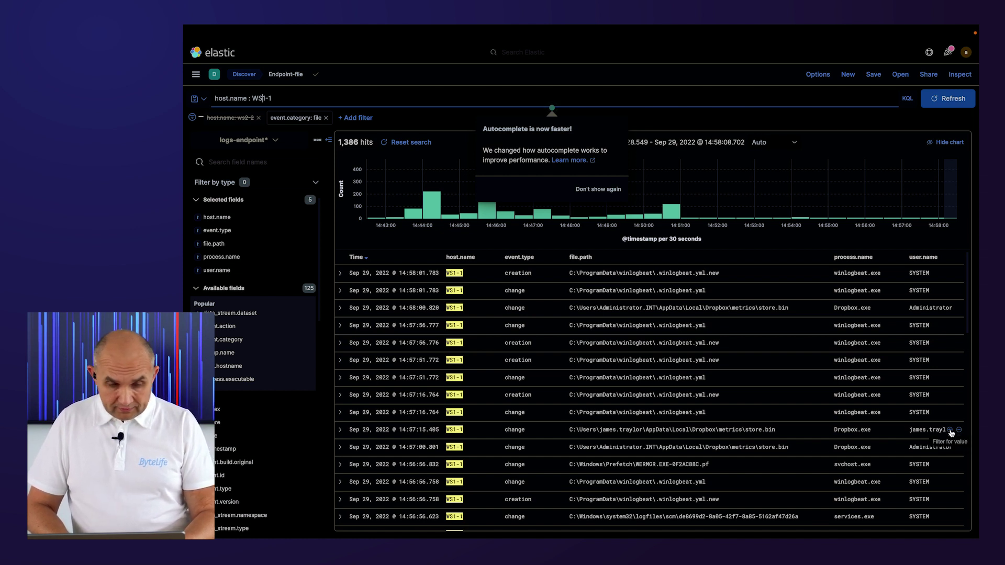
click(235, 272)
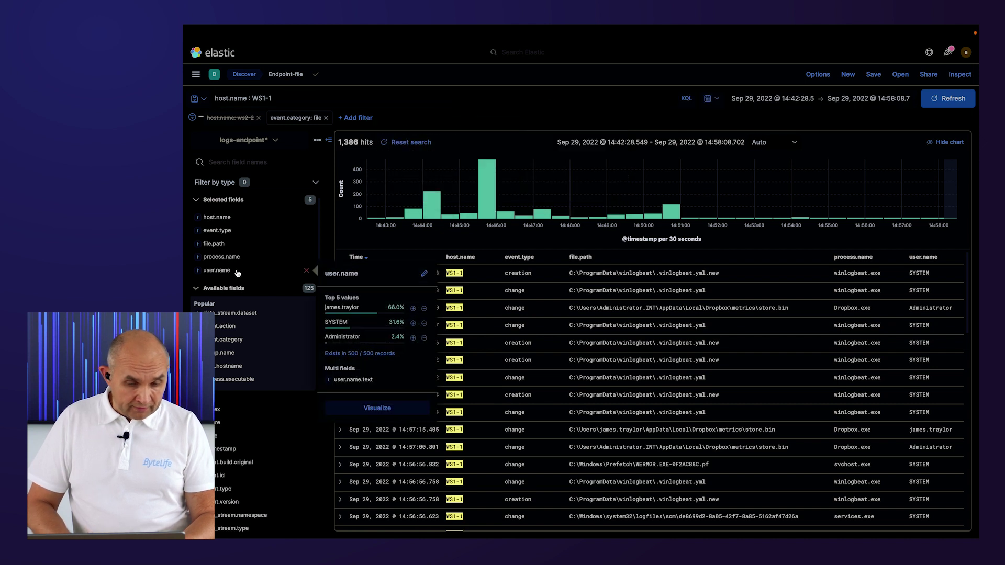
click(413, 309)
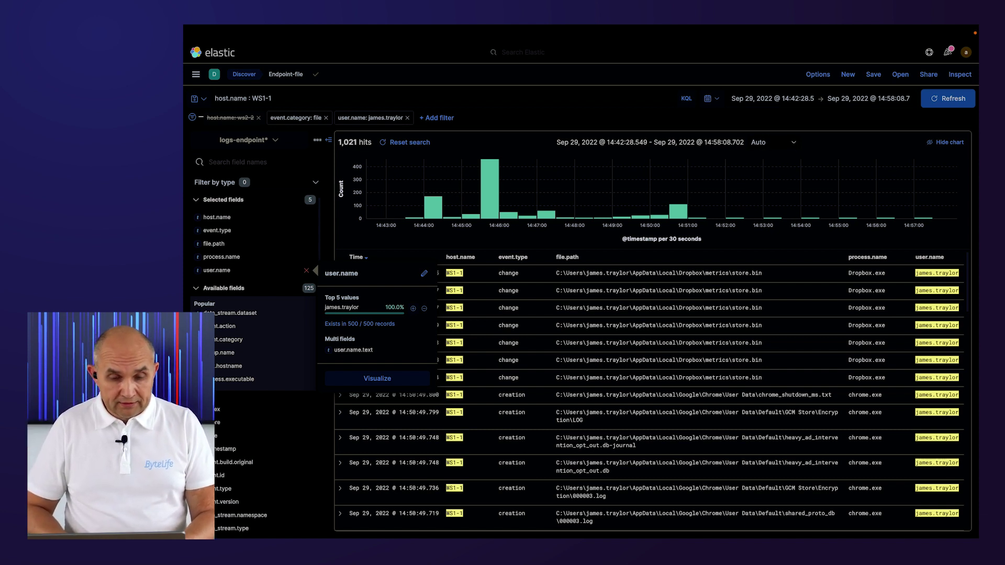
click(298, 99)
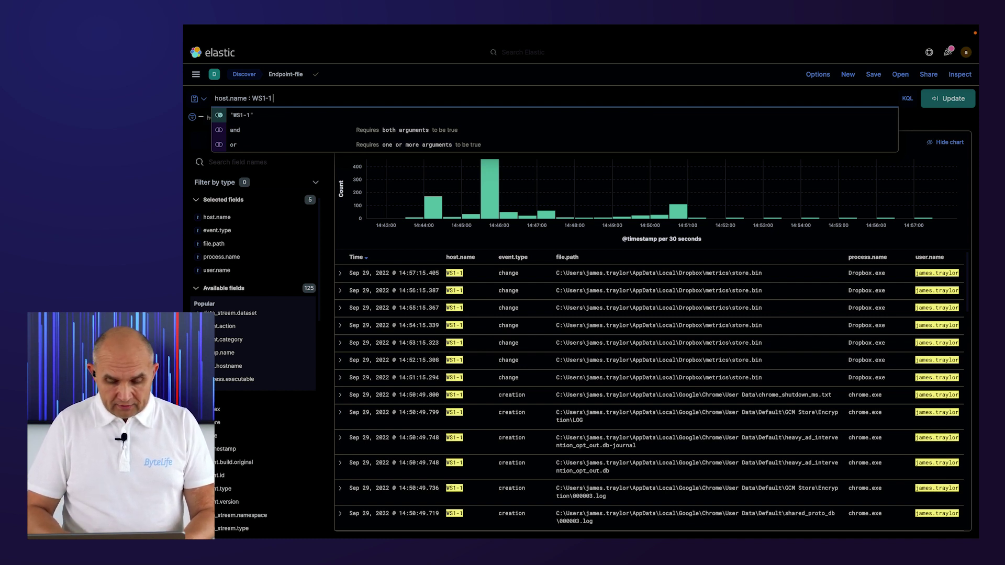
Extend the WS1-1 file-event query with 'and *Downloads*' and run it, leaving 12 hits including b32.exe.
text(and )
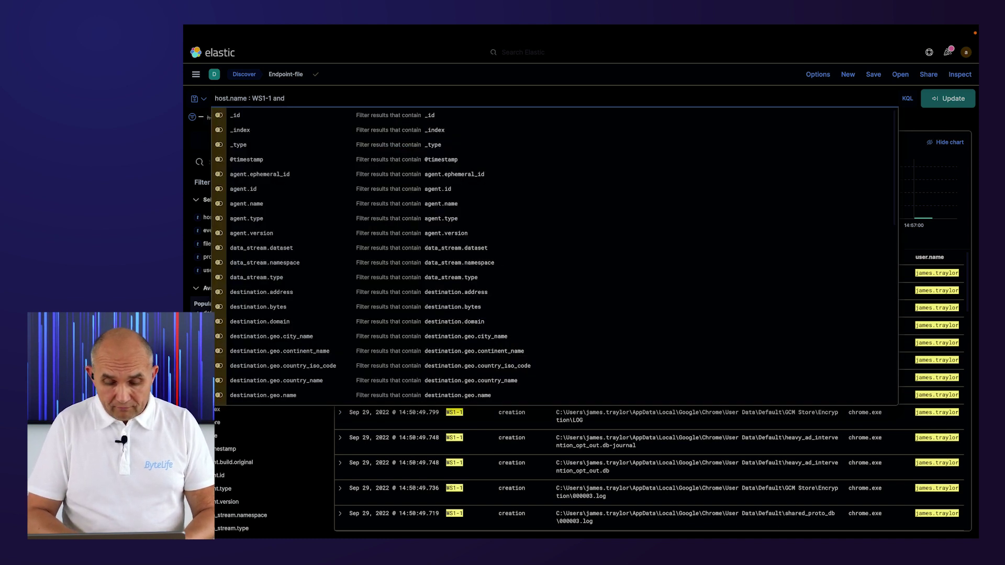
text(**)
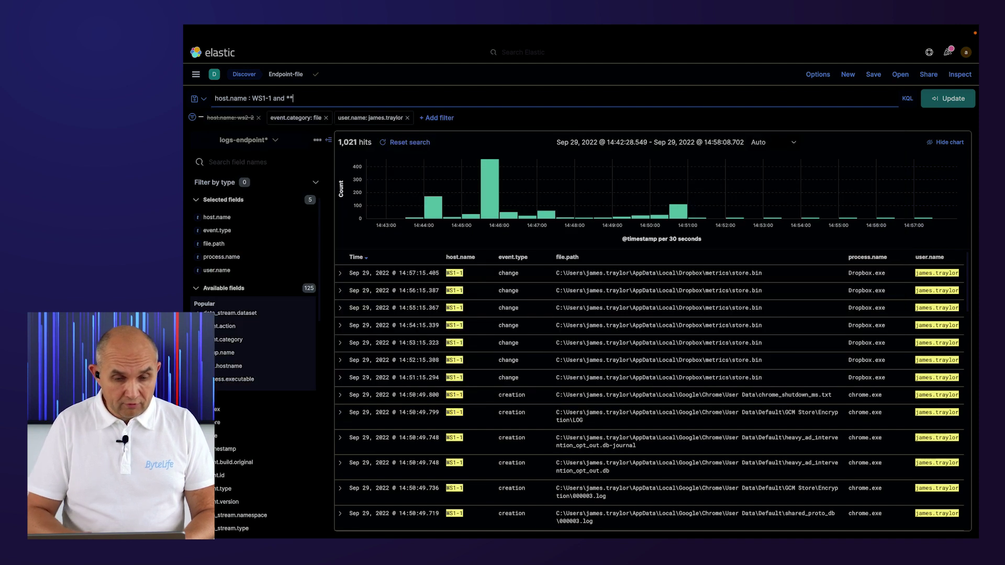
text(D)
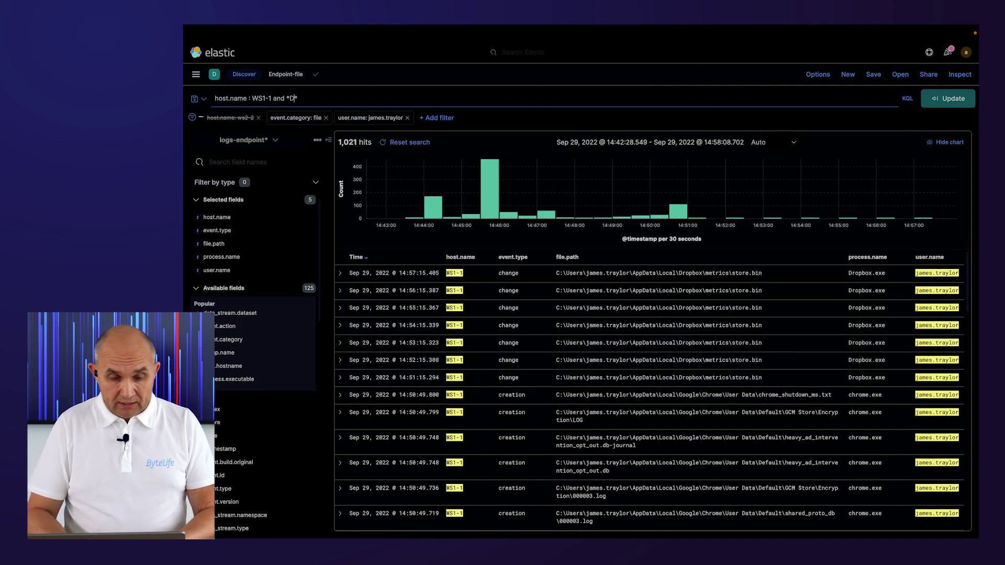
text(ownload)
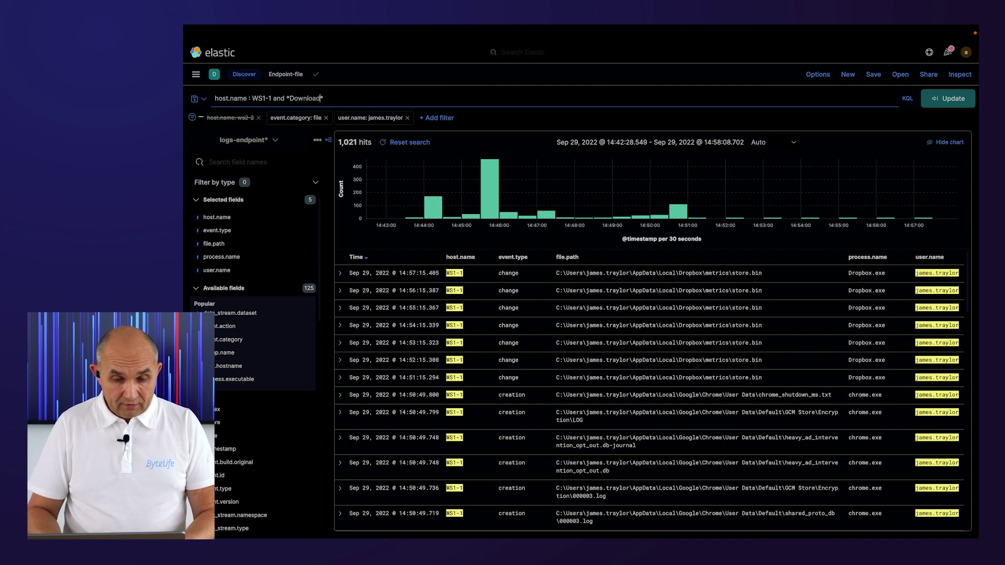
text(s)
key(Return)
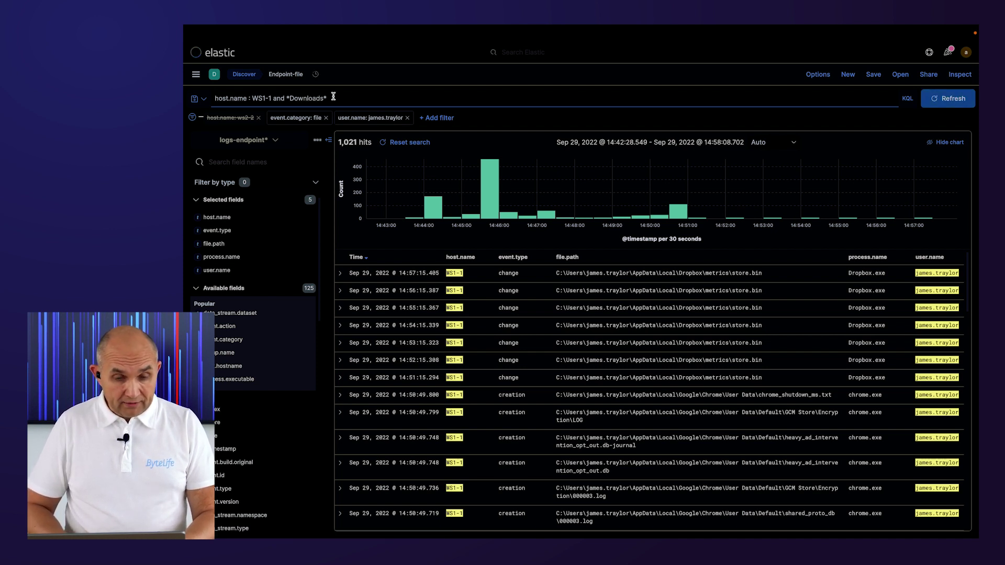
click(356, 97)
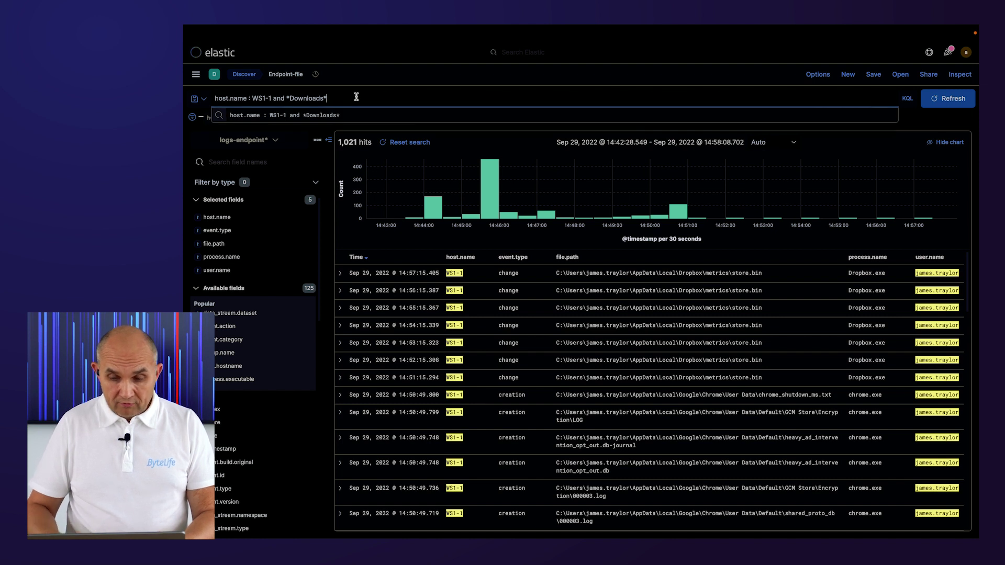
key(Escape)
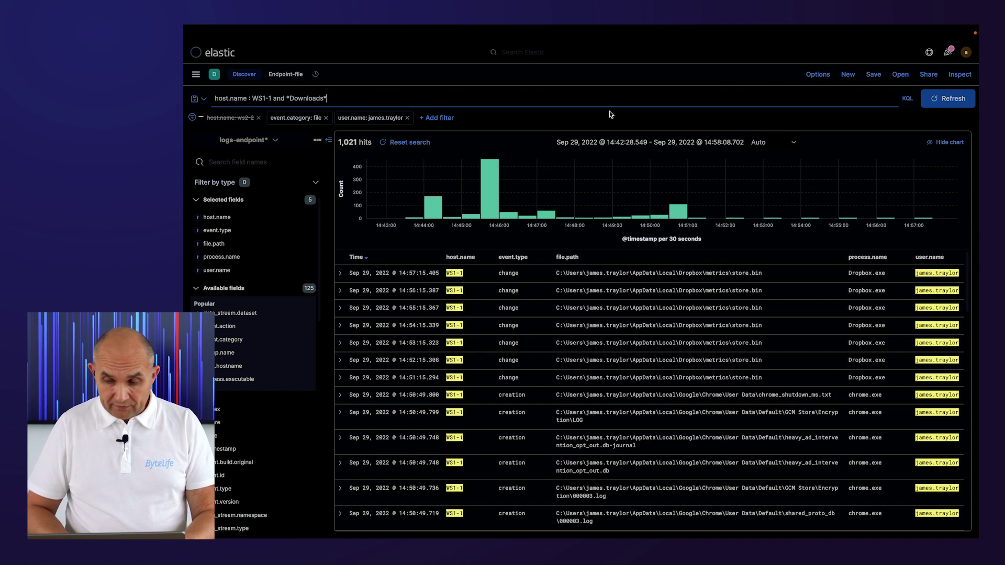
key(Return)
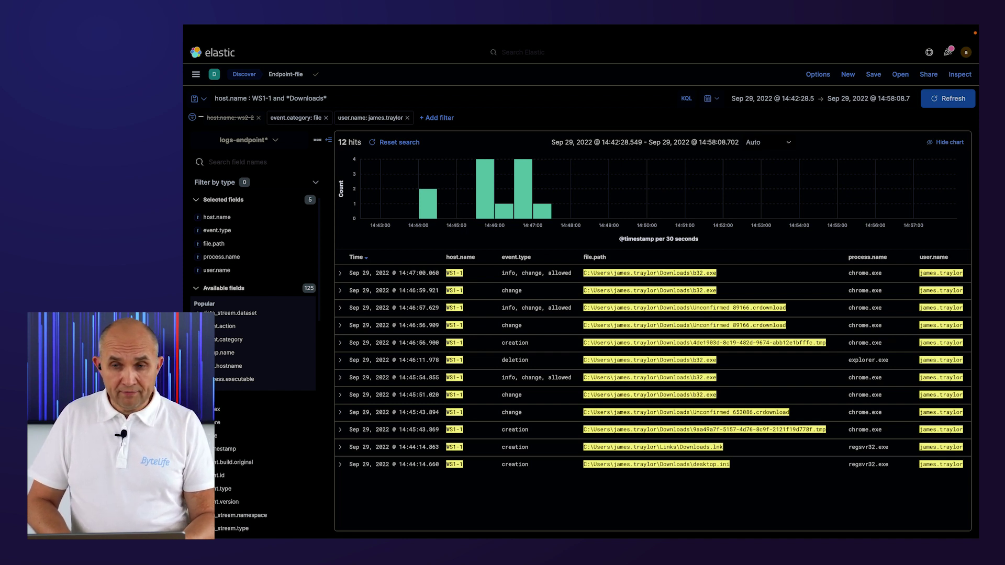
Open the Endpoint-process search and query 'b32.exe', returning one hit on WS1-1.
click(195, 74)
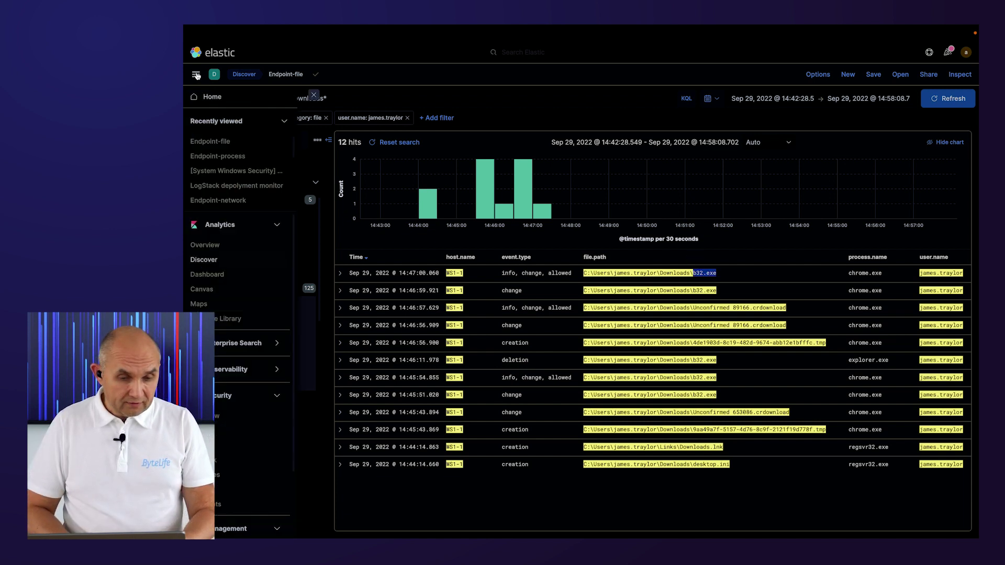
click(225, 157)
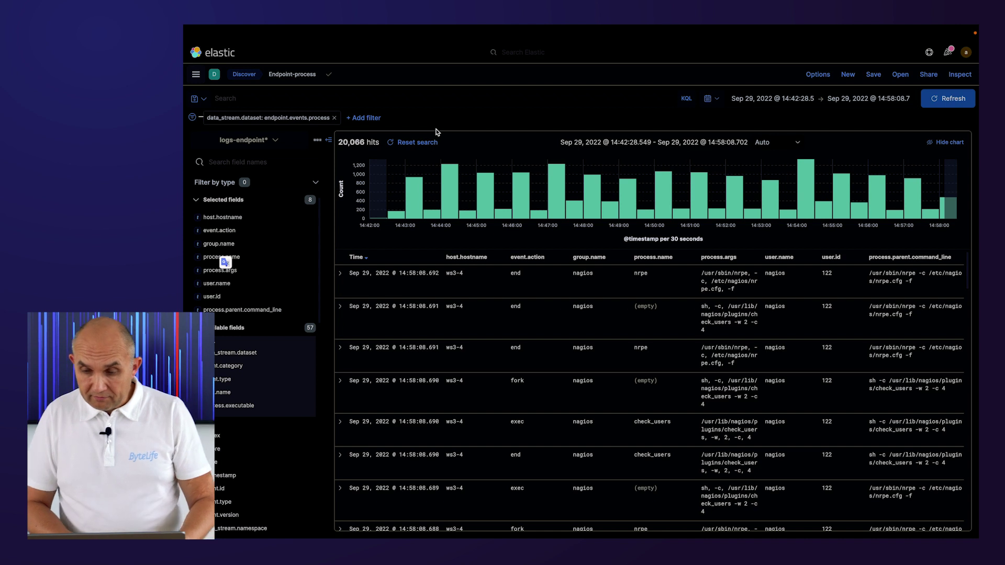
click(327, 99)
text(b32.exe)
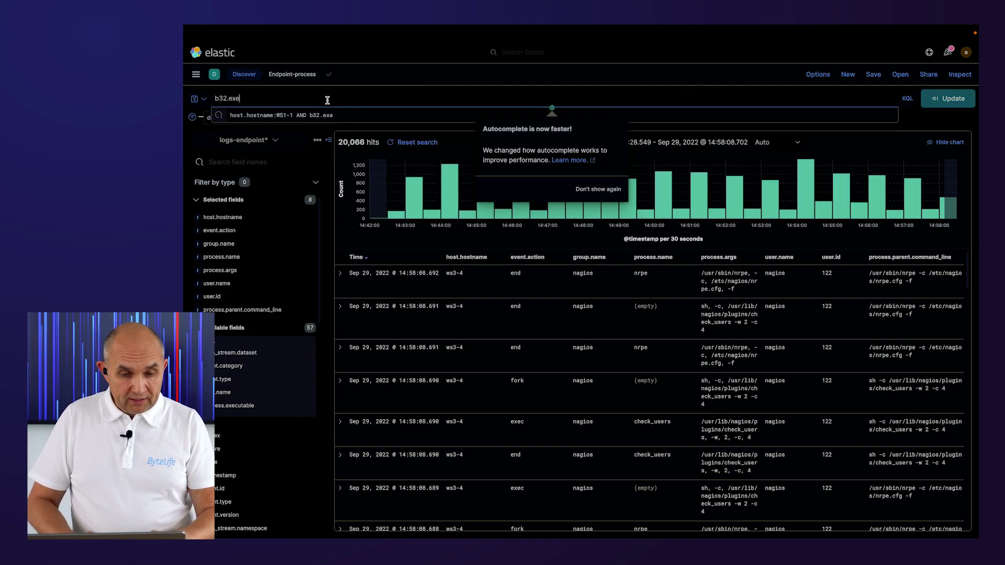
key(Return)
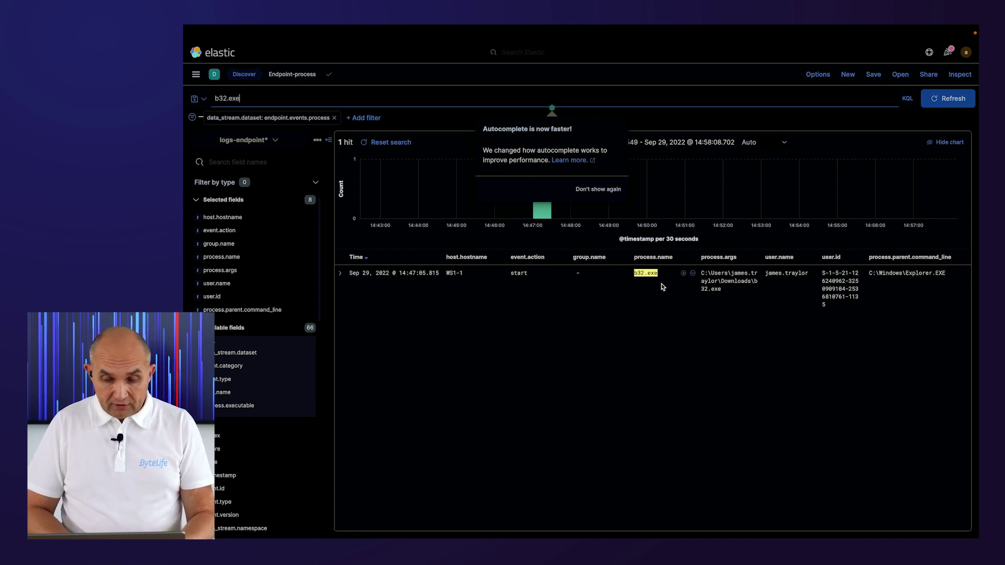
Select and copy the b32.exe event row, launched by Explorer.EXE at 14:47:05.
click(635, 272)
double_click(635, 272)
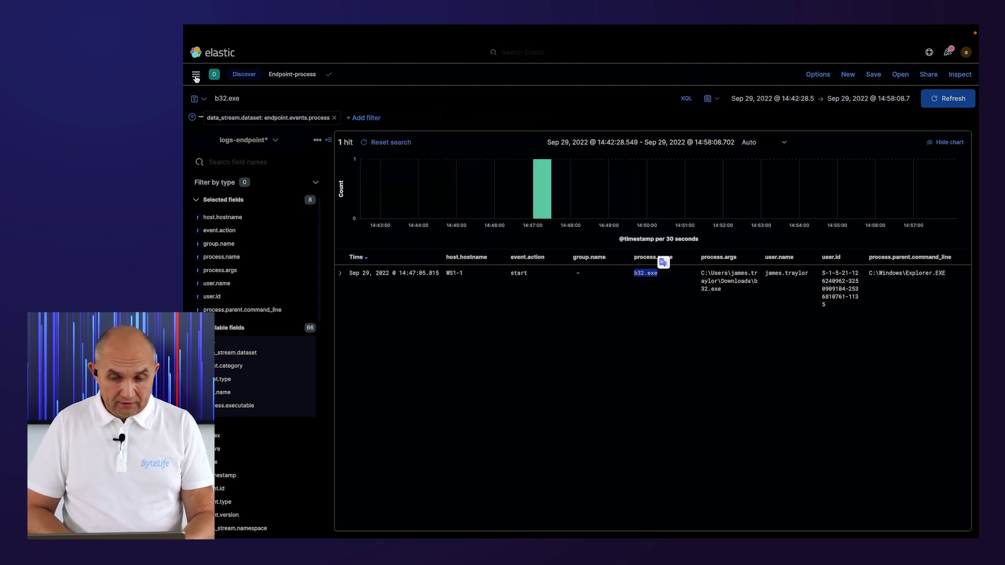
drag(446, 272, 815, 275)
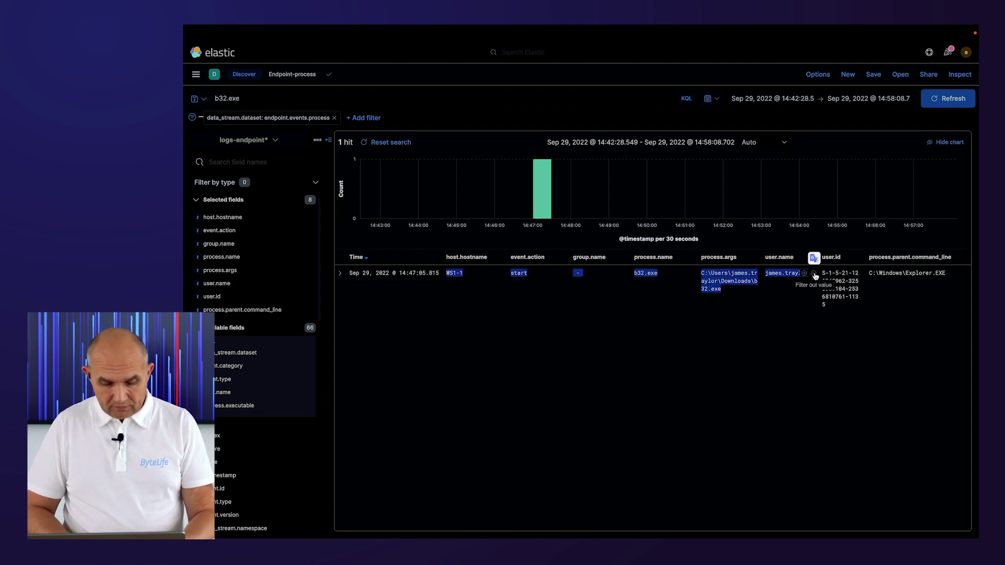
click(192, 76)
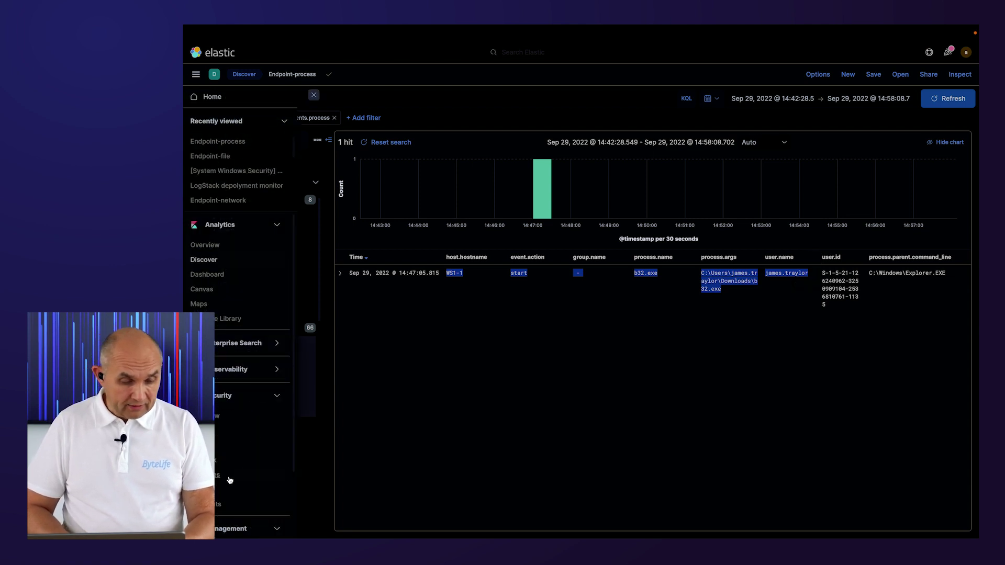
Post the pasted b32.exe row as a comment on case Demo1, with 'start -' replaced by 'process'.
click(228, 477)
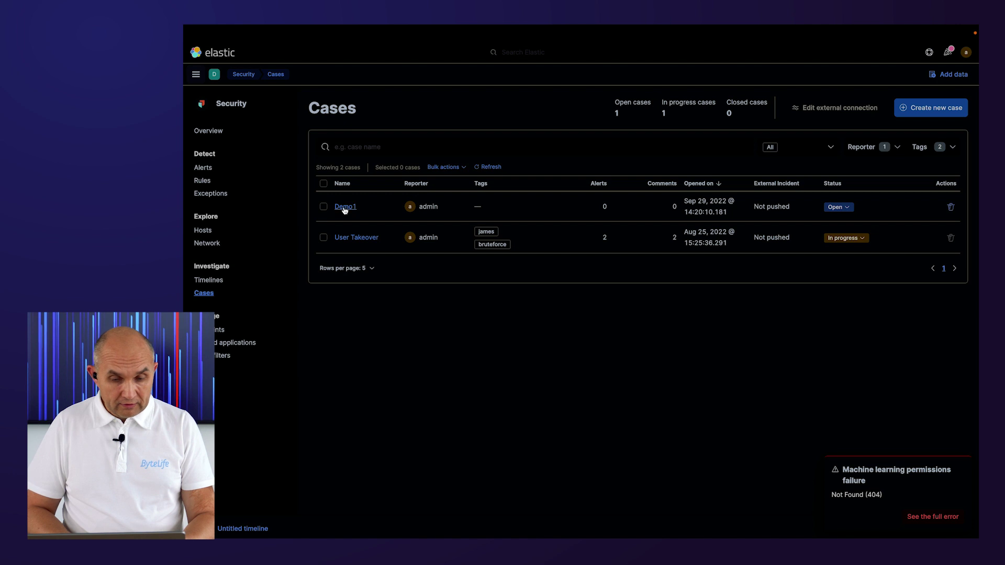
click(344, 207)
click(398, 281)
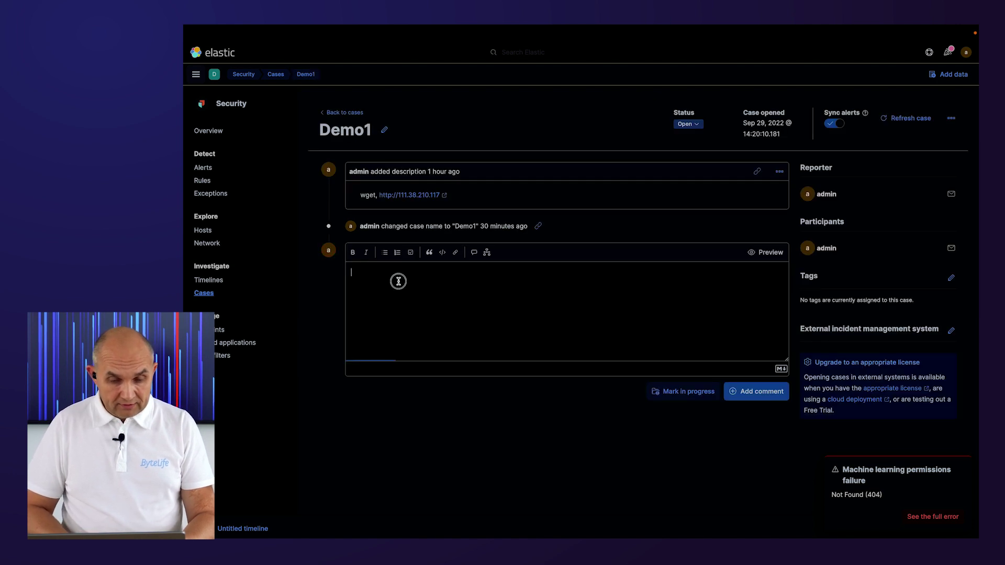
text(WS1-1	start	-	b32.exe	C:\Users\james.traylor\Downloads\b32.exe	james.traylor)
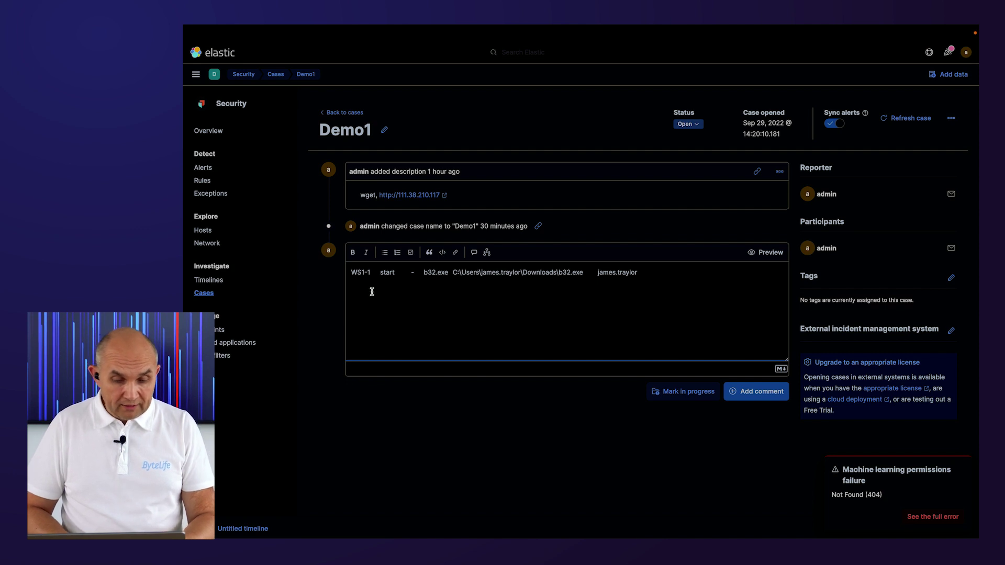
click(380, 273)
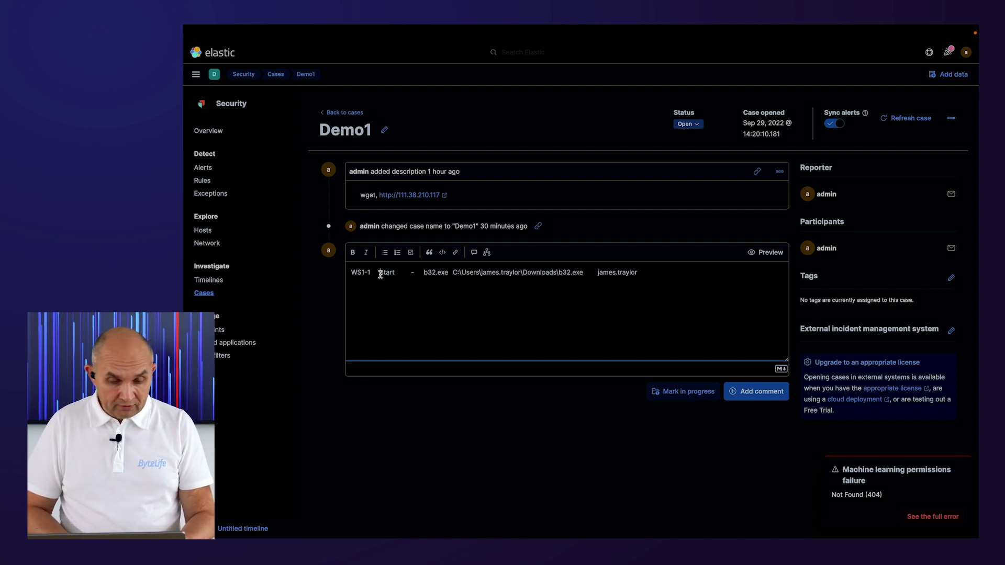
click(380, 272)
drag(381, 273, 419, 272)
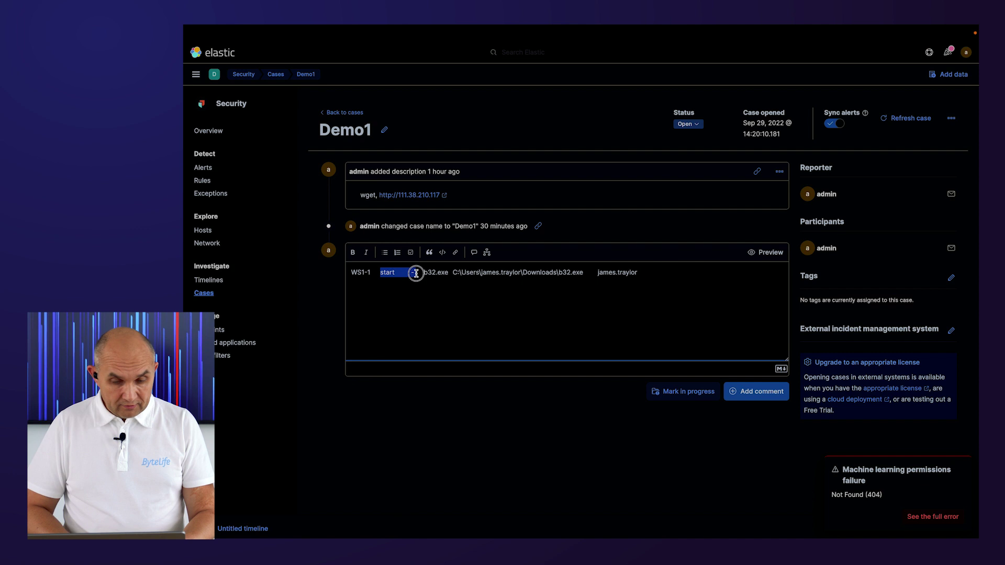
text(process)
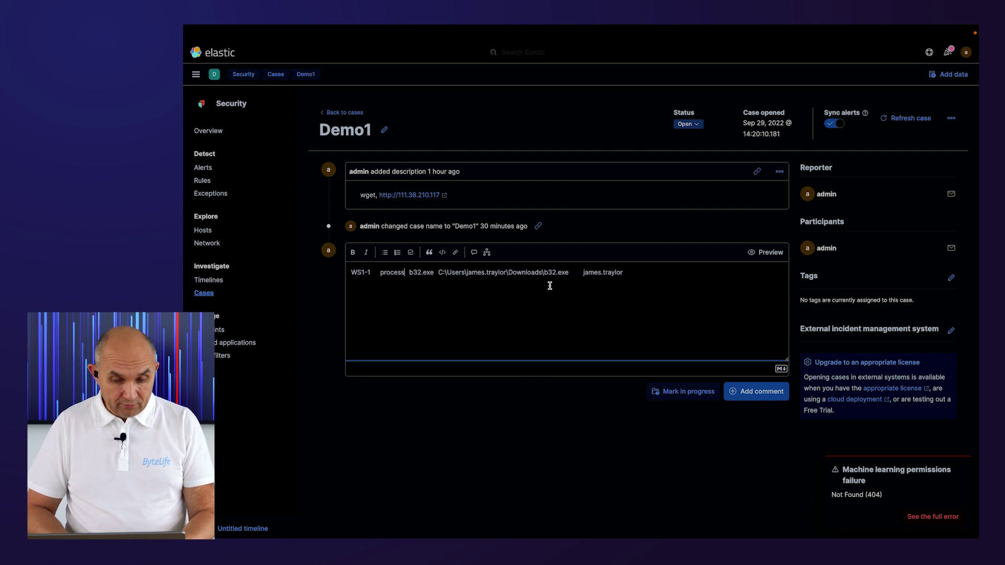
drag(410, 272, 435, 272)
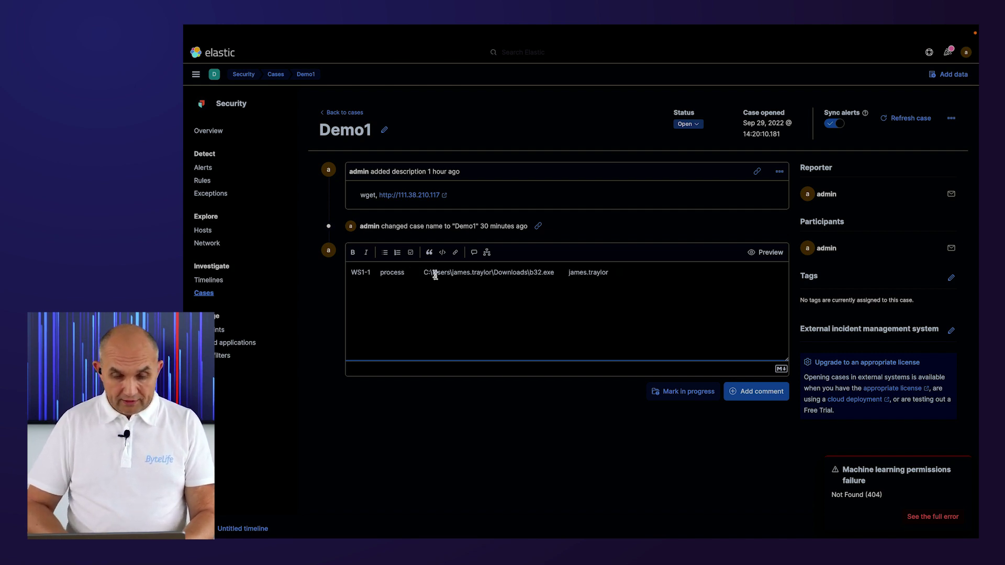
click(755, 391)
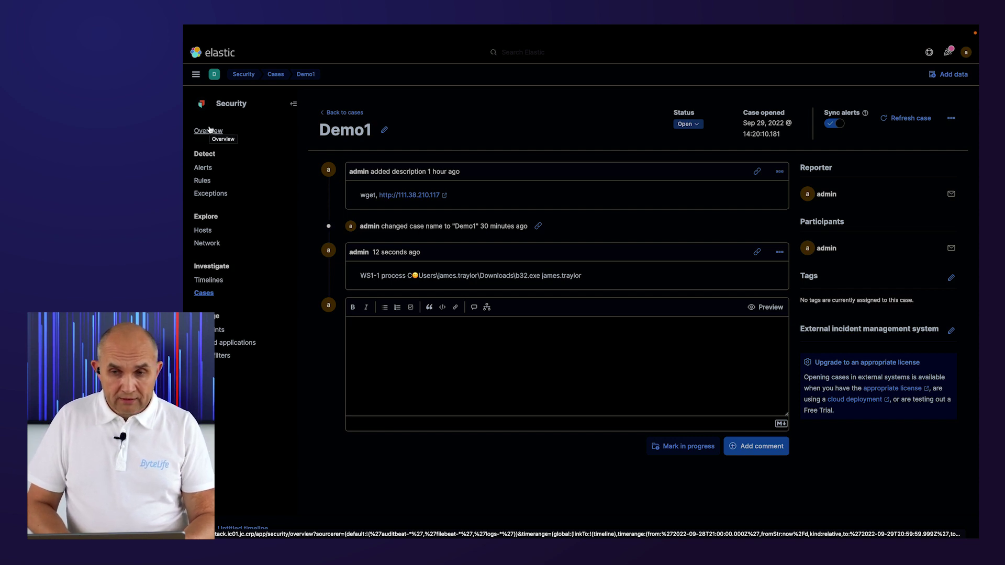
click(196, 76)
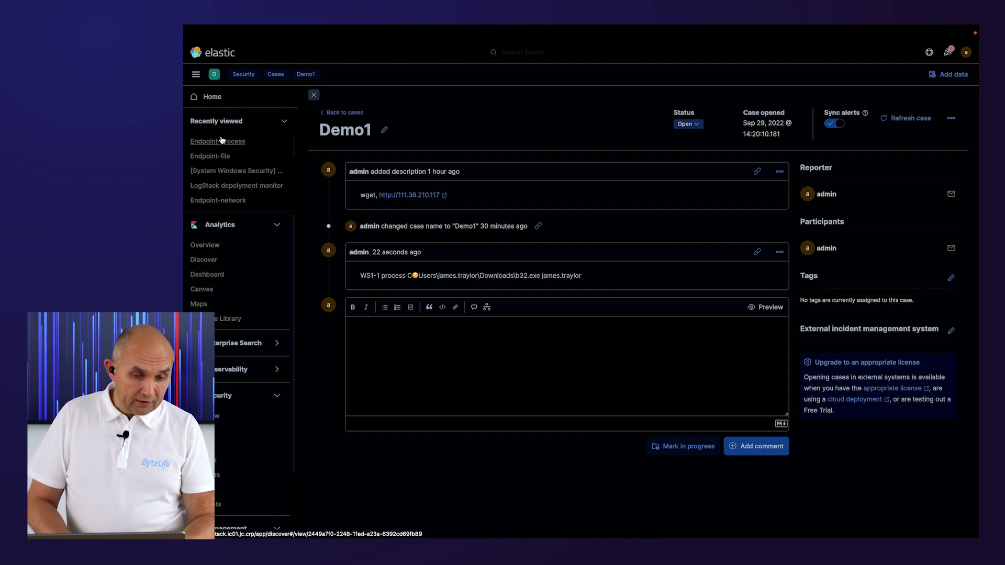
Search Endpoint-network for 'b32.exe', trimmed from the pasted row, returning 63 connections to 111.38.2.50:80.
click(219, 202)
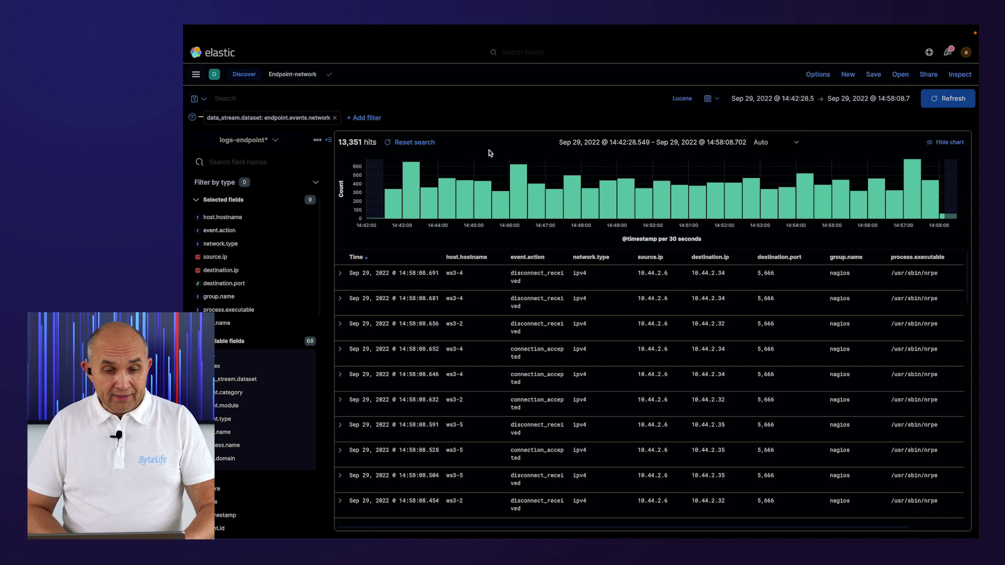
click(375, 95)
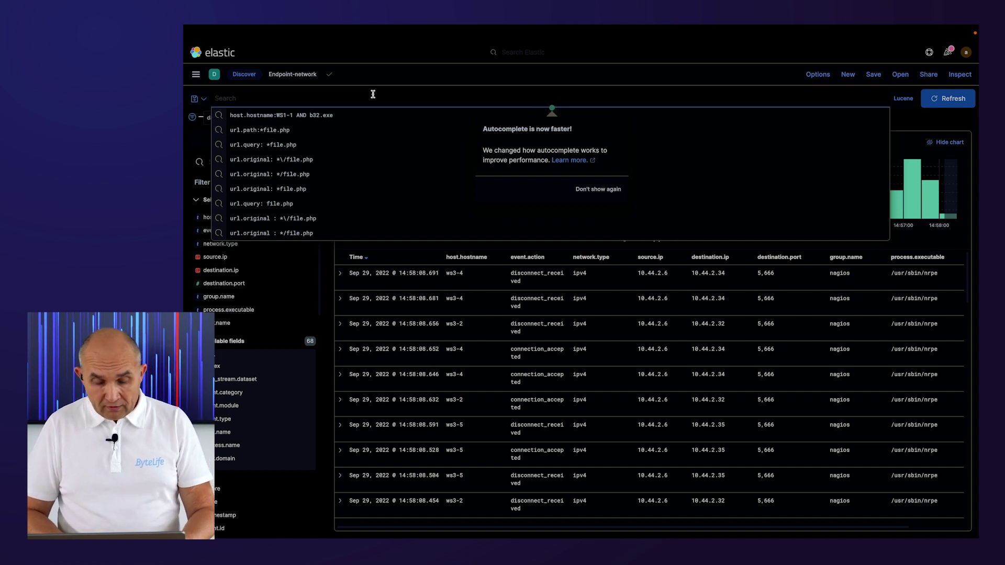
text(WS1-1	start	-	b32.exe	C:\Users\james.traylor\Downloads\b32.exe	james.traylor)
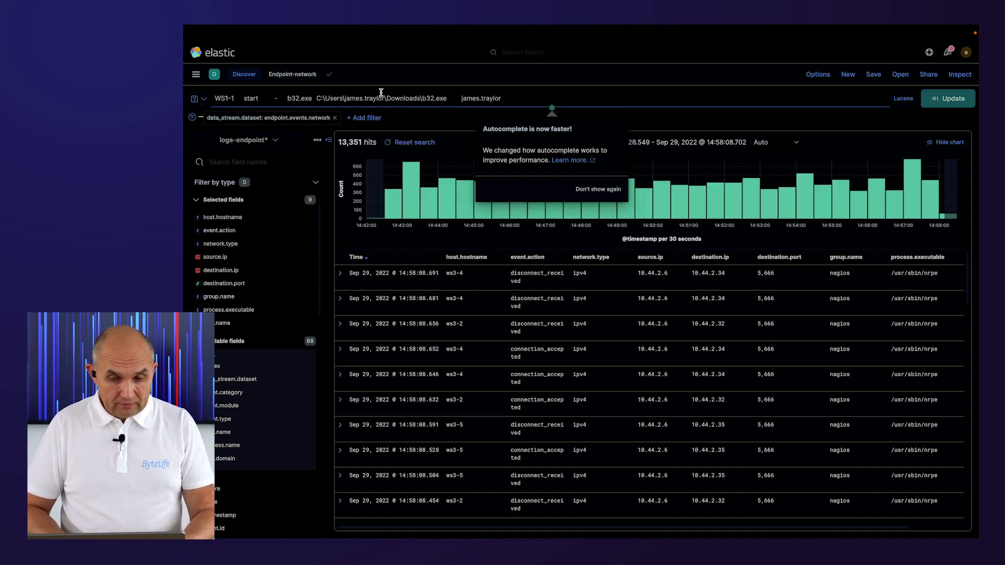
drag(523, 98, 214, 98)
key(BackSpace)
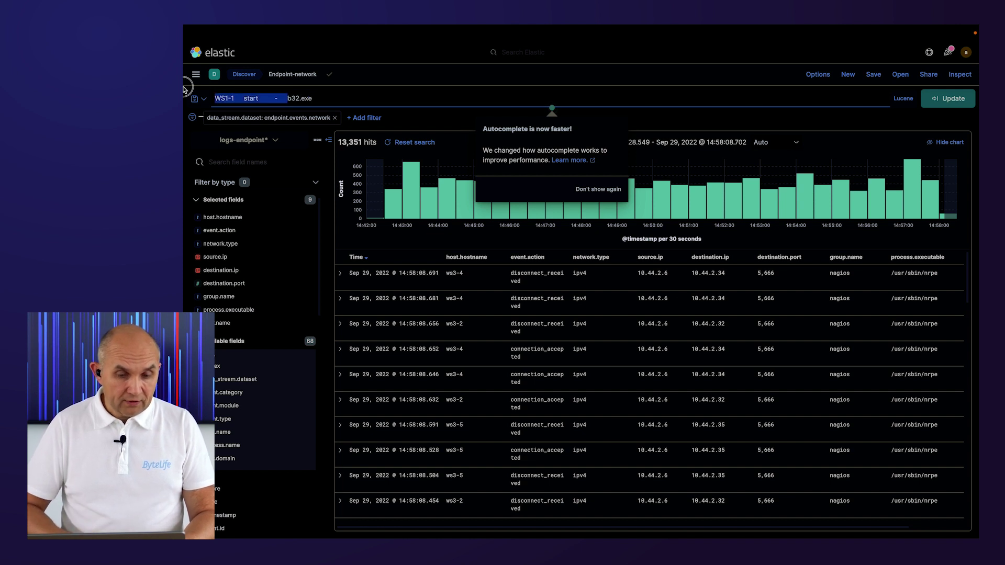
key(BackSpace)
key(Return)
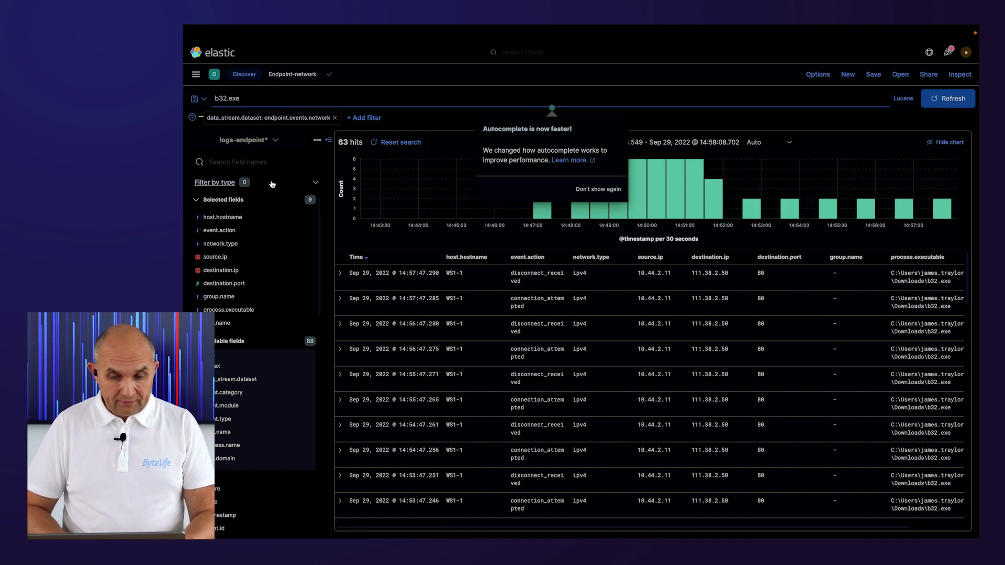
Check destination.ip top values show only 111.38.2.50, then select that address in a table row.
click(396, 83)
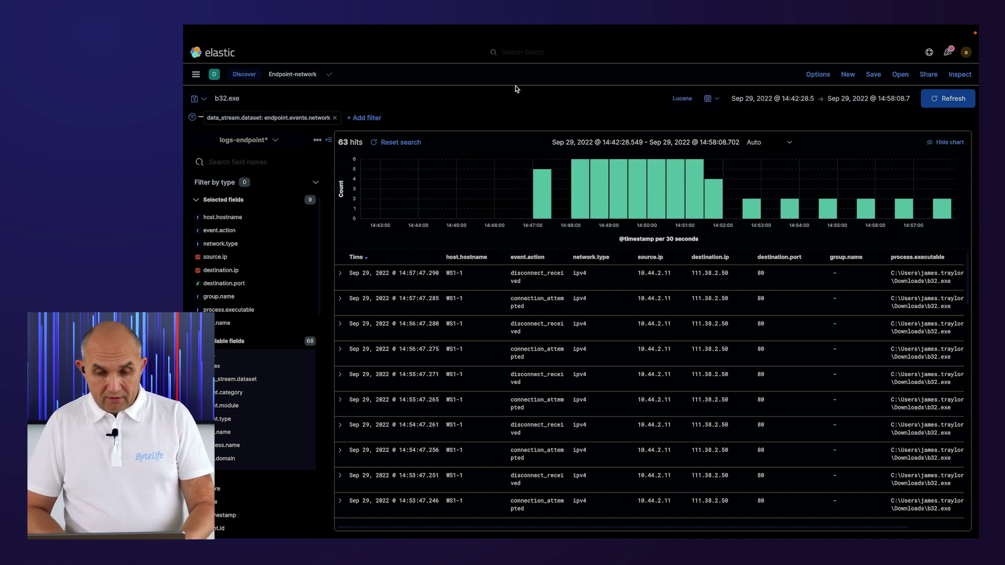
mouse_move(545, 199)
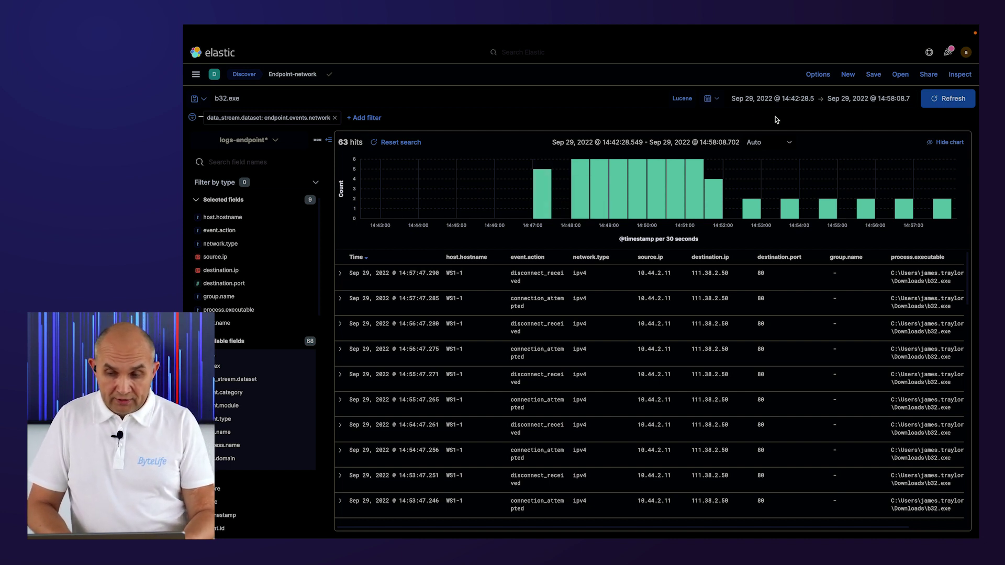
mouse_move(604, 192)
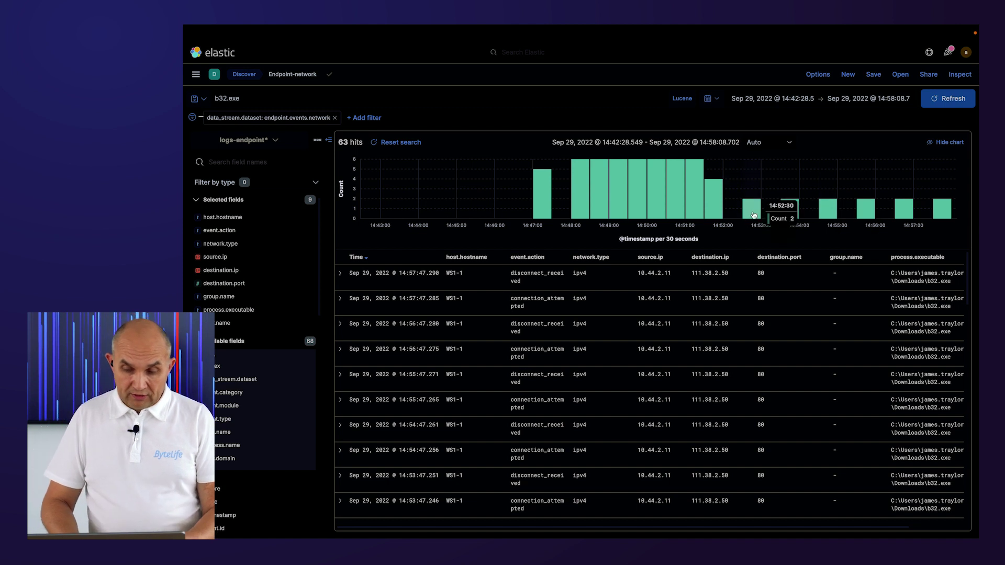
click(233, 271)
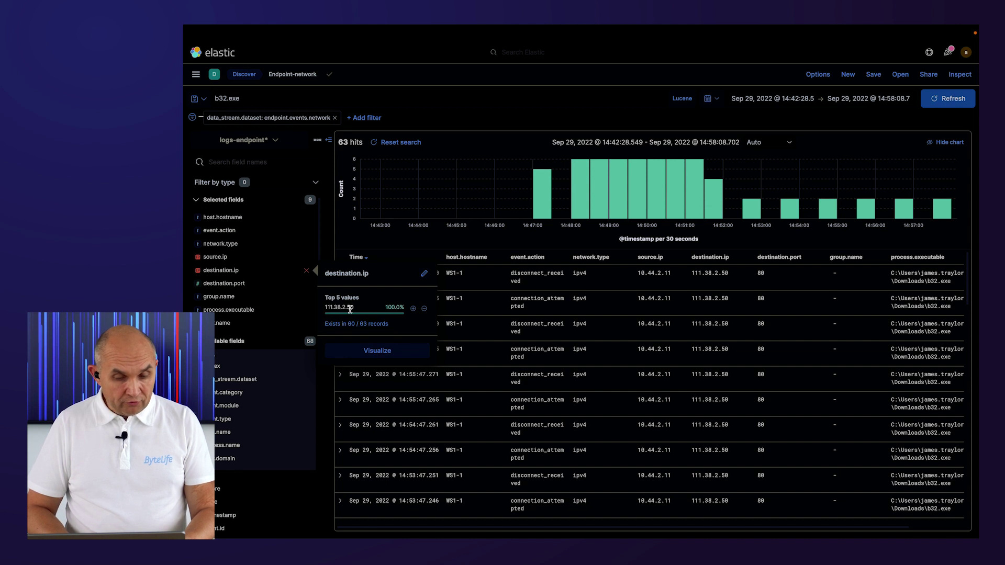
mouse_move(359, 311)
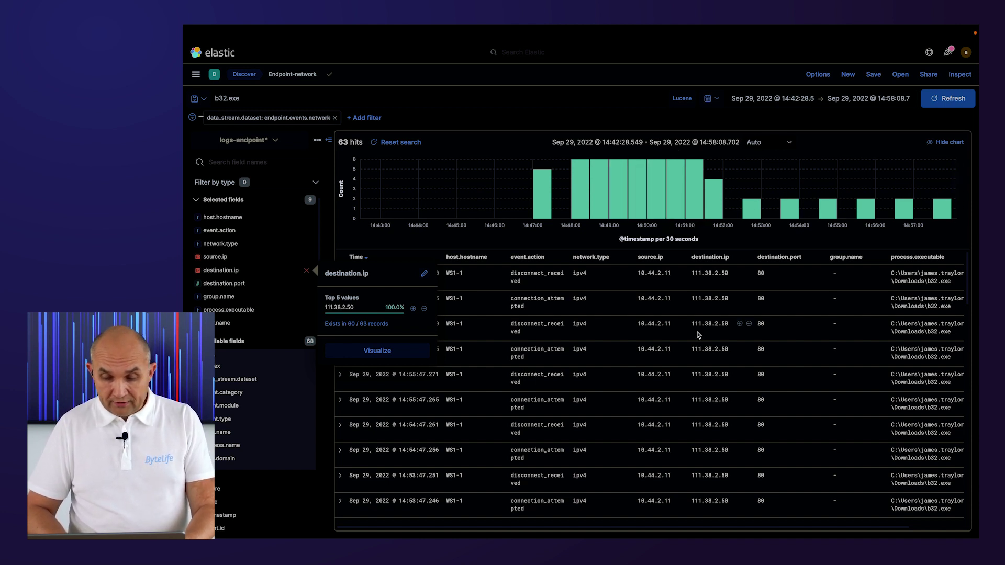
drag(692, 350, 729, 349)
key(ctrl+c)
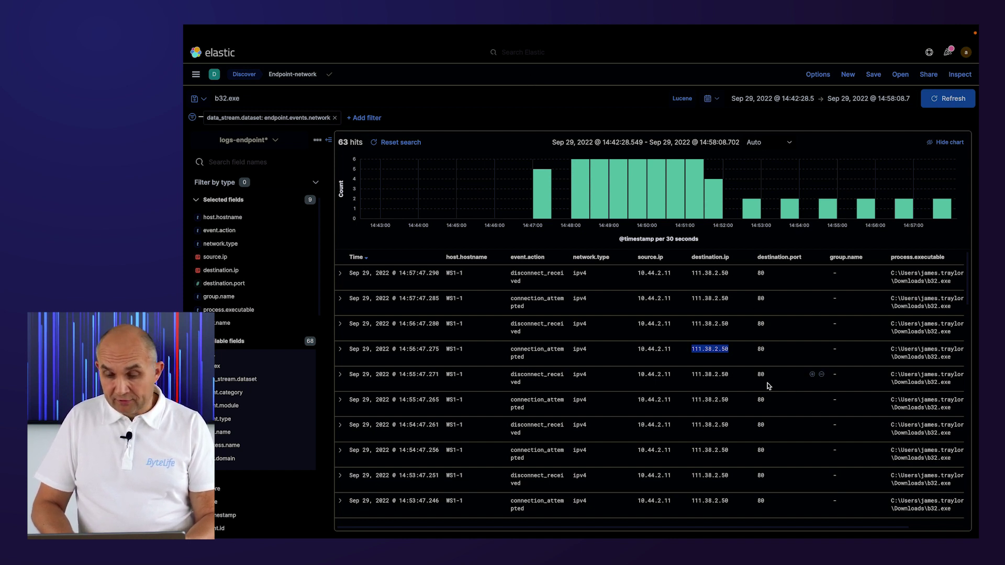
Add the comment '111.38.2.50:80 bilkon' to the Demo1 case.
click(195, 74)
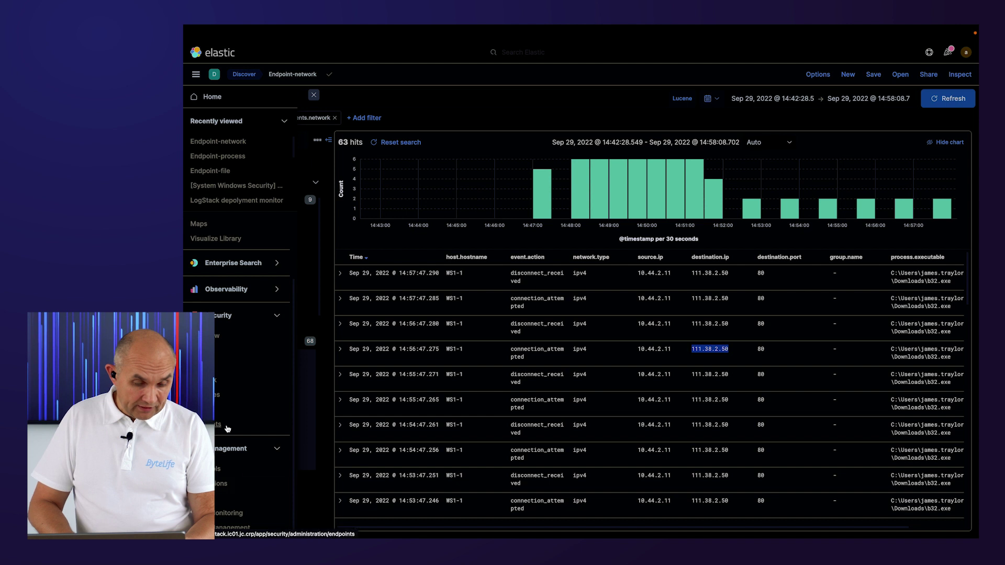
click(201, 409)
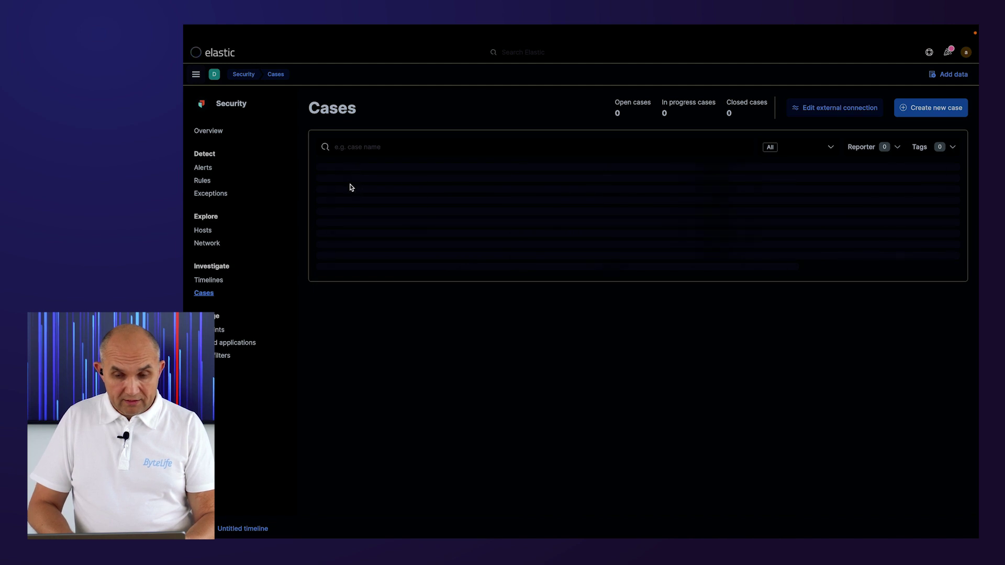
click(345, 205)
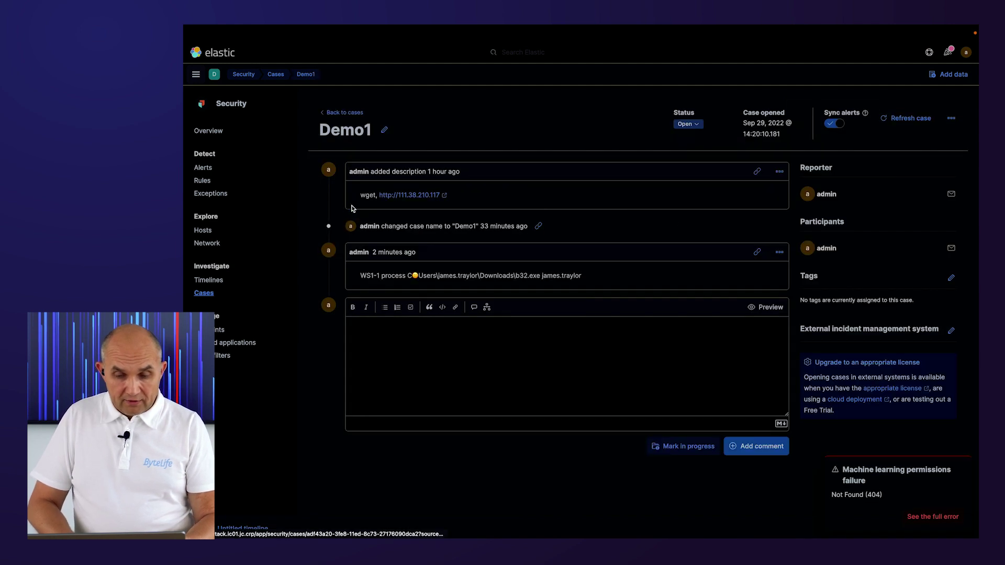
click(513, 354)
key(ctrl+v)
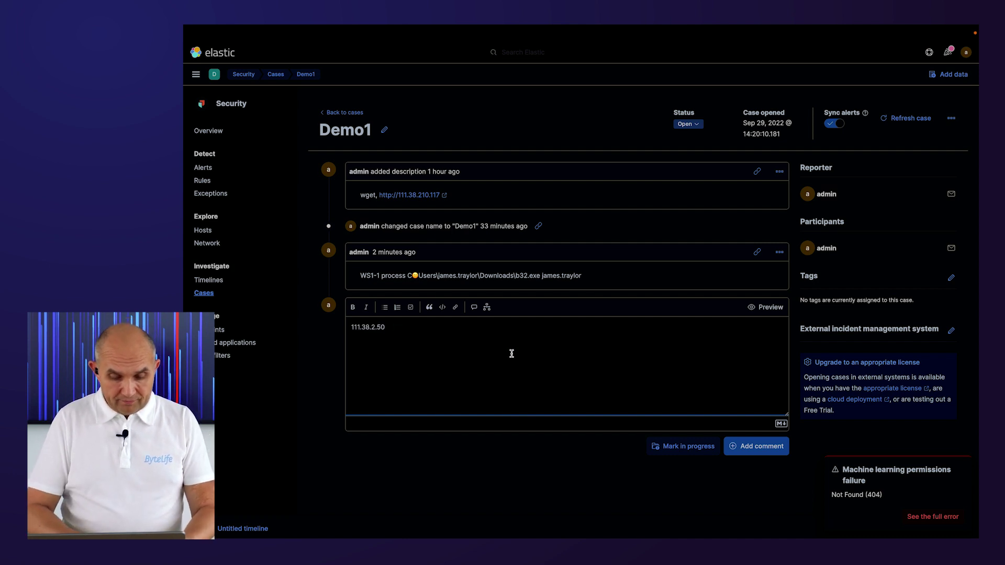
text(bilkon)
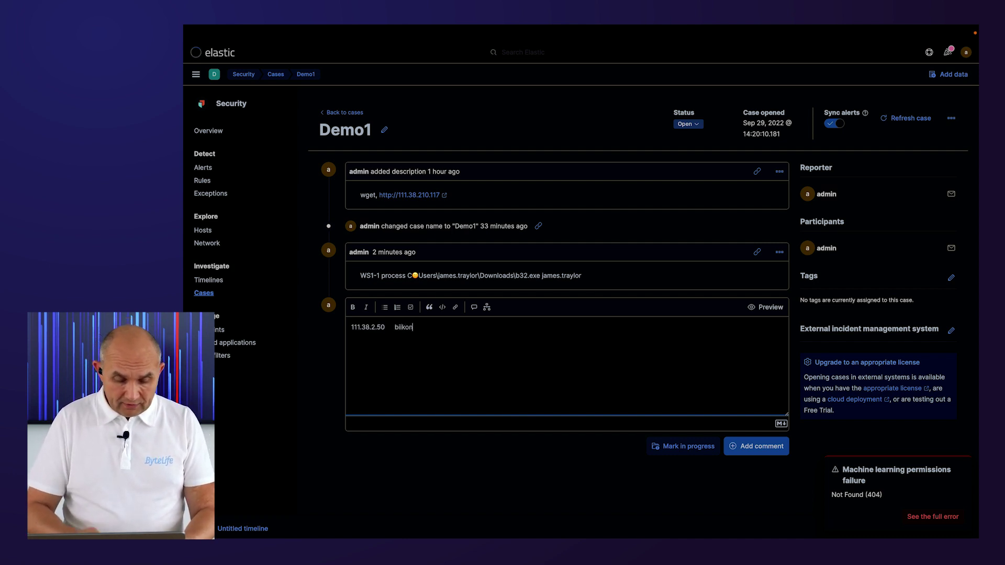
click(386, 327)
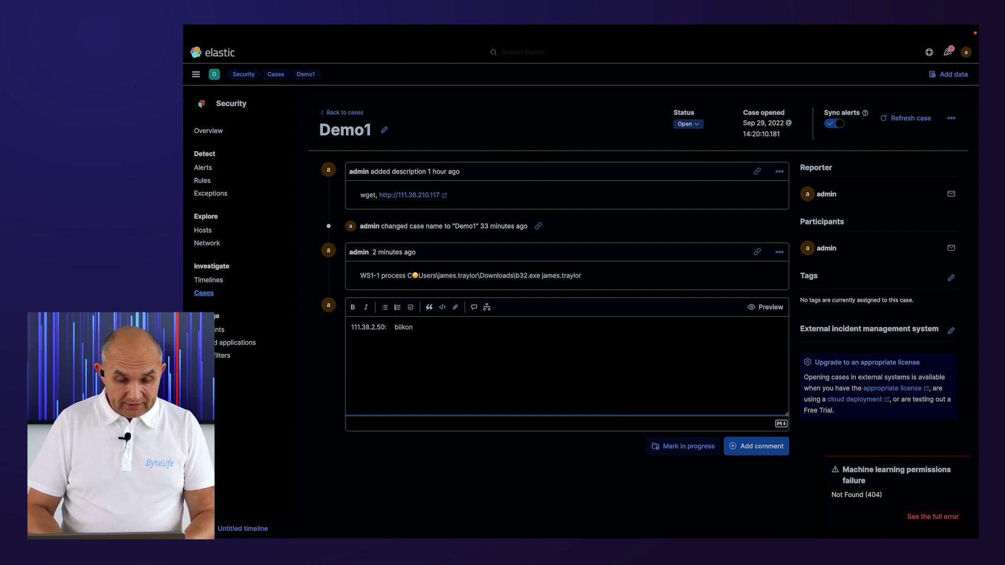
text(:80)
click(757, 449)
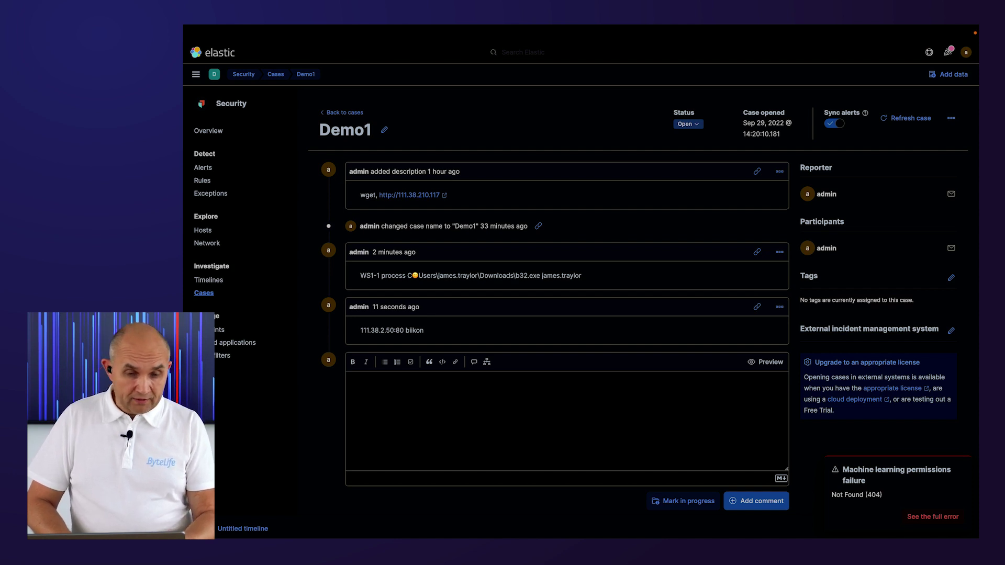
click(196, 75)
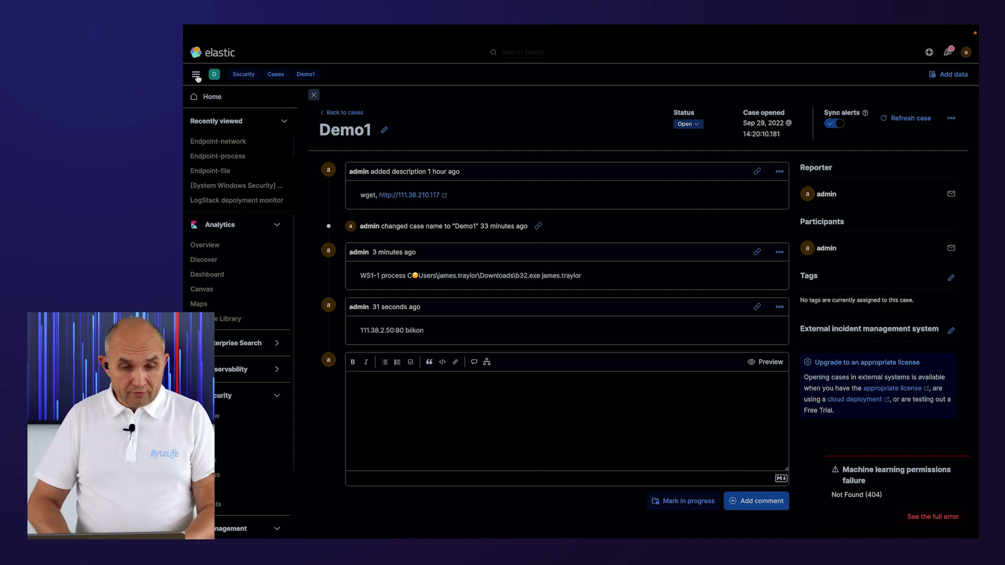
Find the LogStack Network Firewall Dashboard by searching 'firewall' and open it.
click(220, 275)
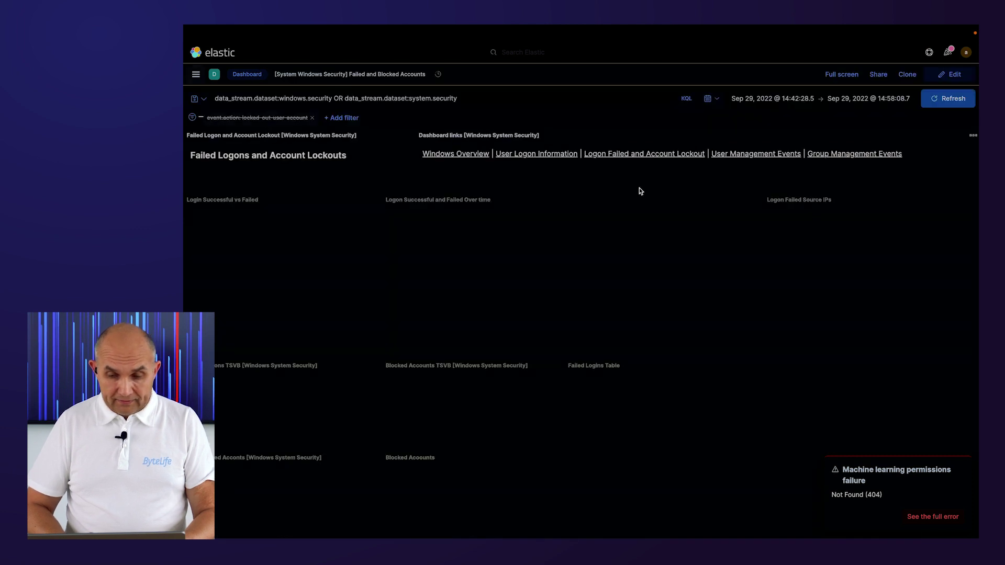
click(244, 74)
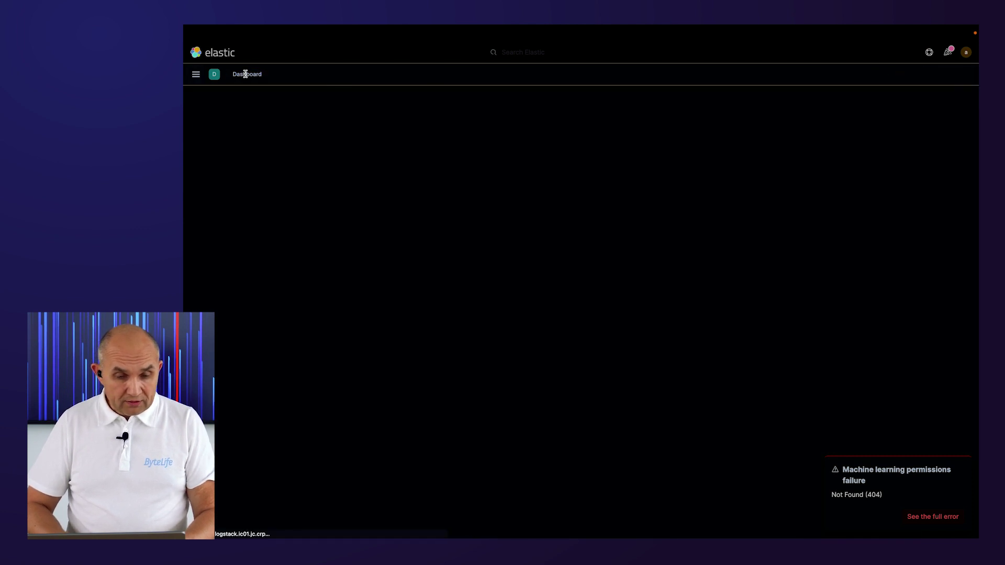
click(386, 141)
text(firewall)
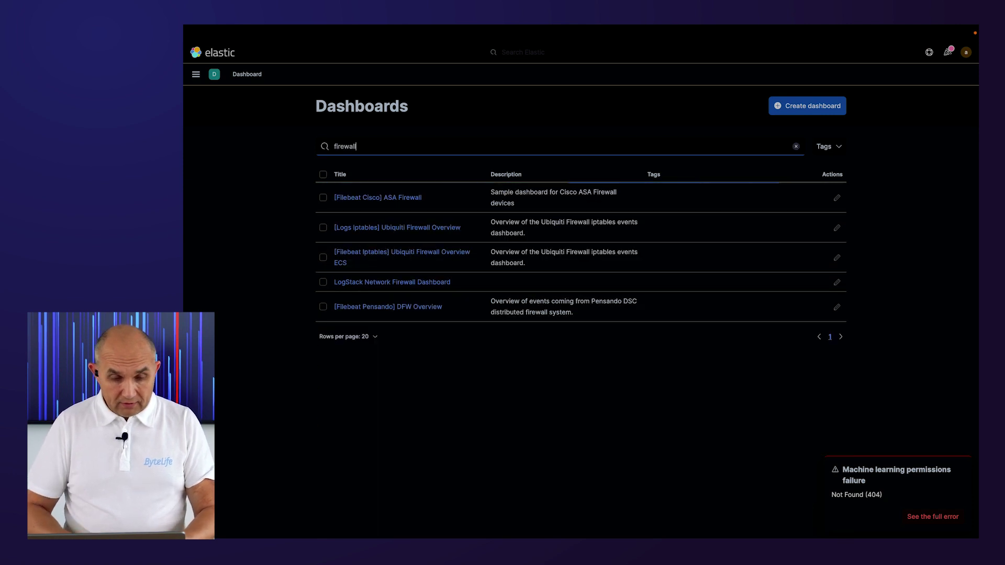
click(409, 284)
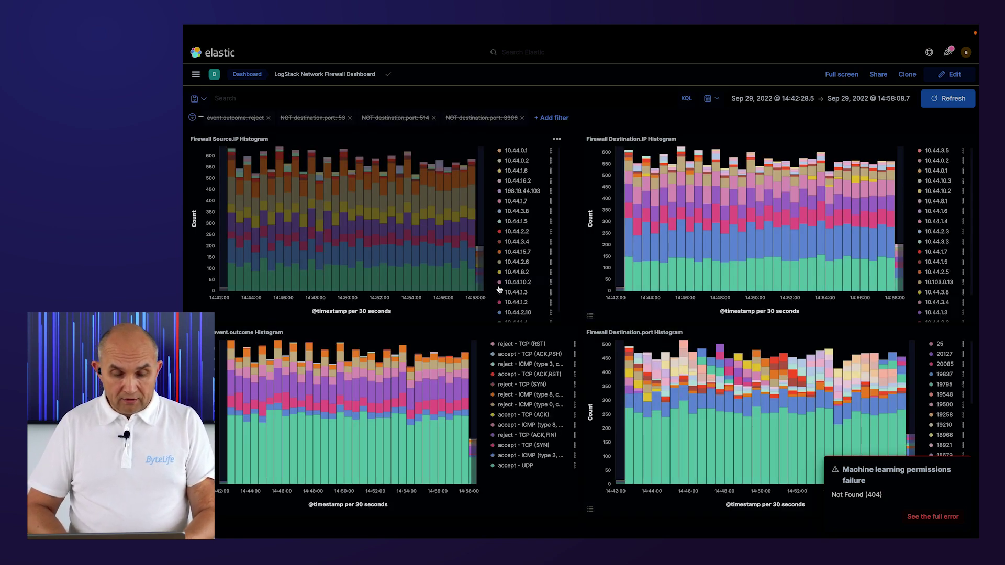
Query the dashboard with 'source.ip: 10.44.2.11' and inspect its charted destinations, including 111.38.2.50.
click(322, 95)
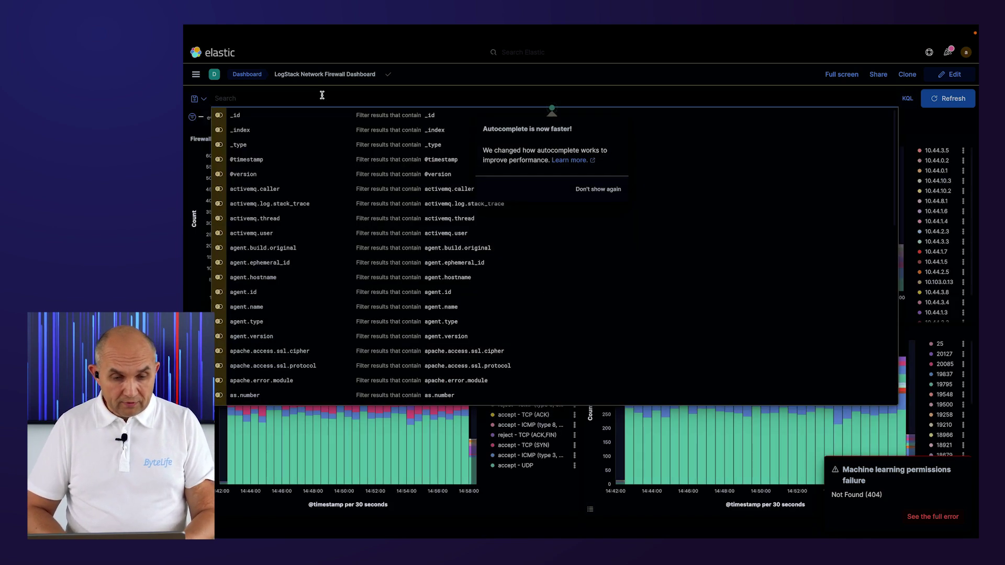
text(sour)
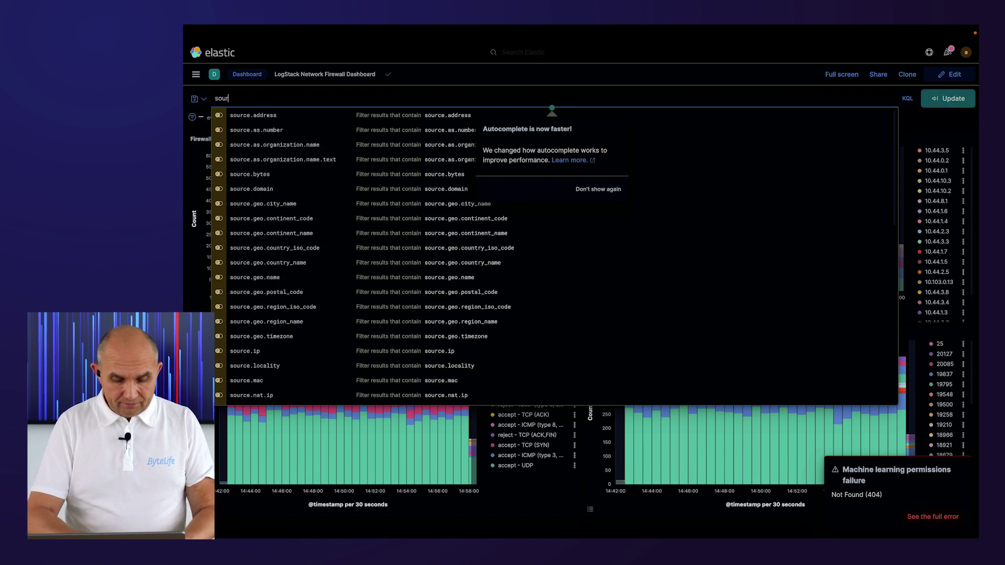
text(ce.ip)
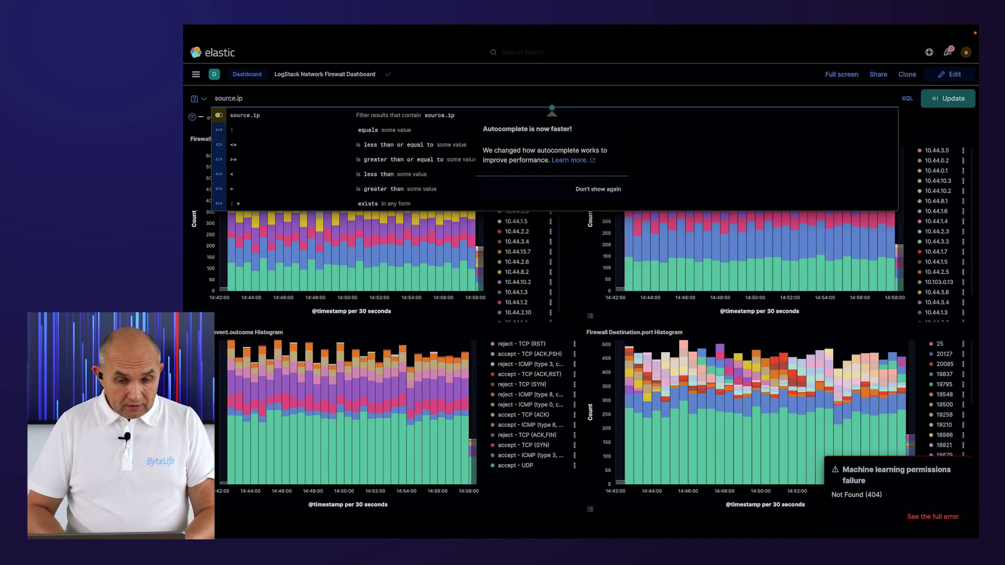
text(:)
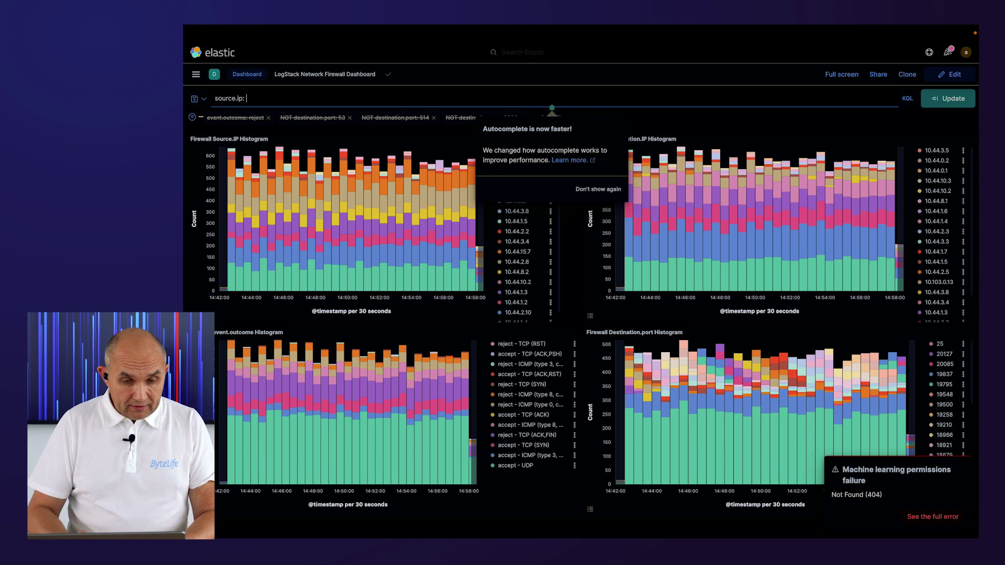
text( 10.)
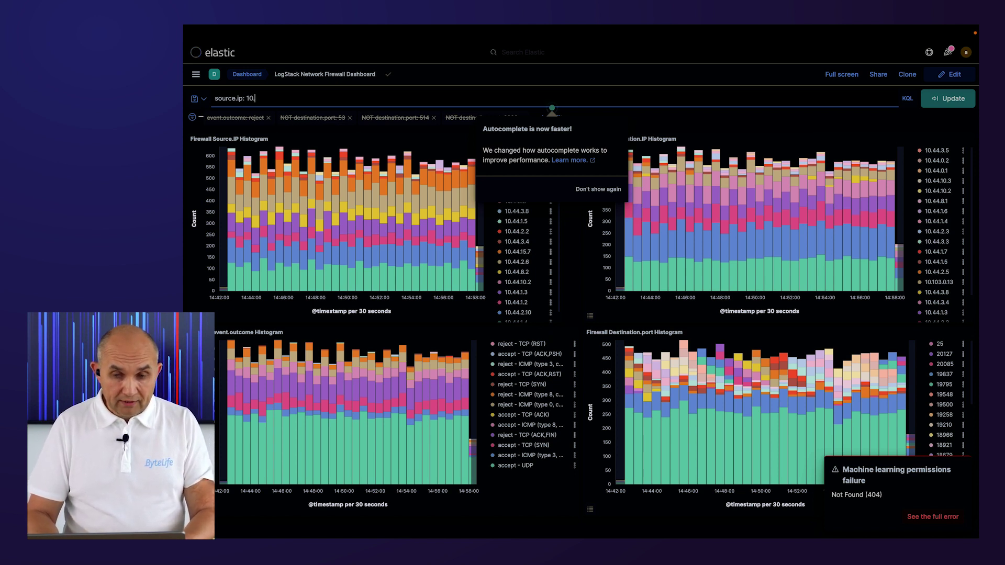
text(44)
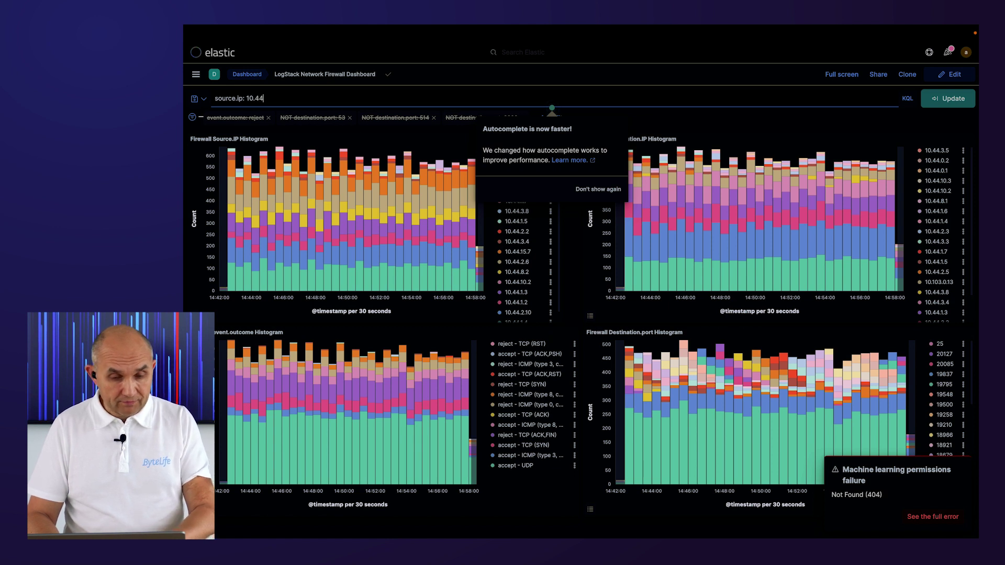
text(.2.11)
key(Return)
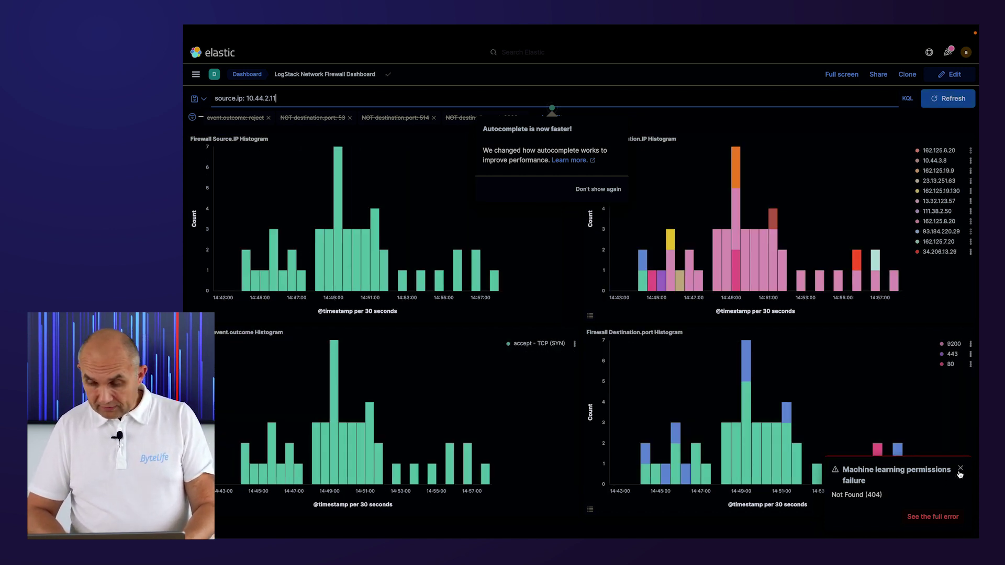
click(962, 471)
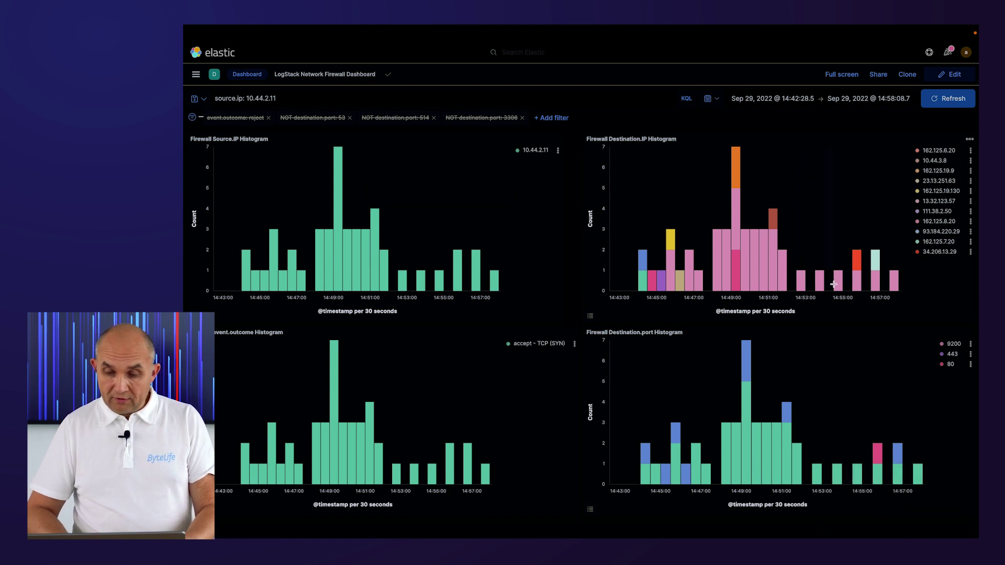
mouse_move(819, 287)
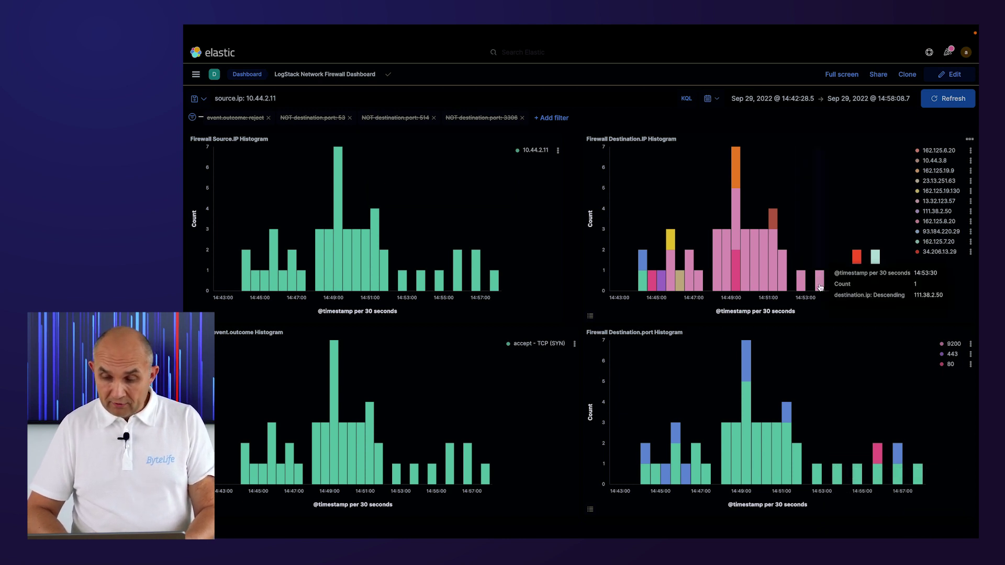
mouse_move(787, 287)
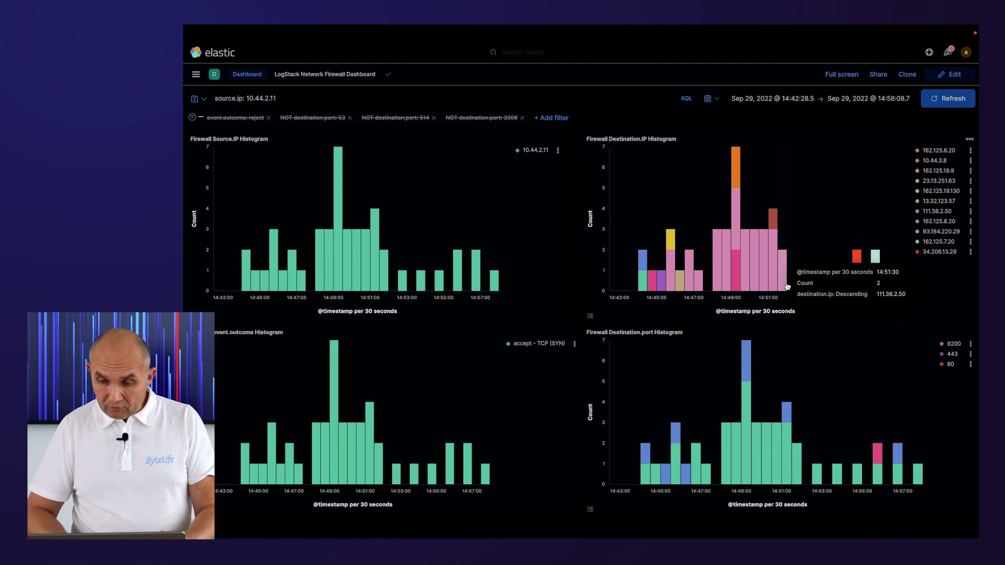
mouse_move(756, 280)
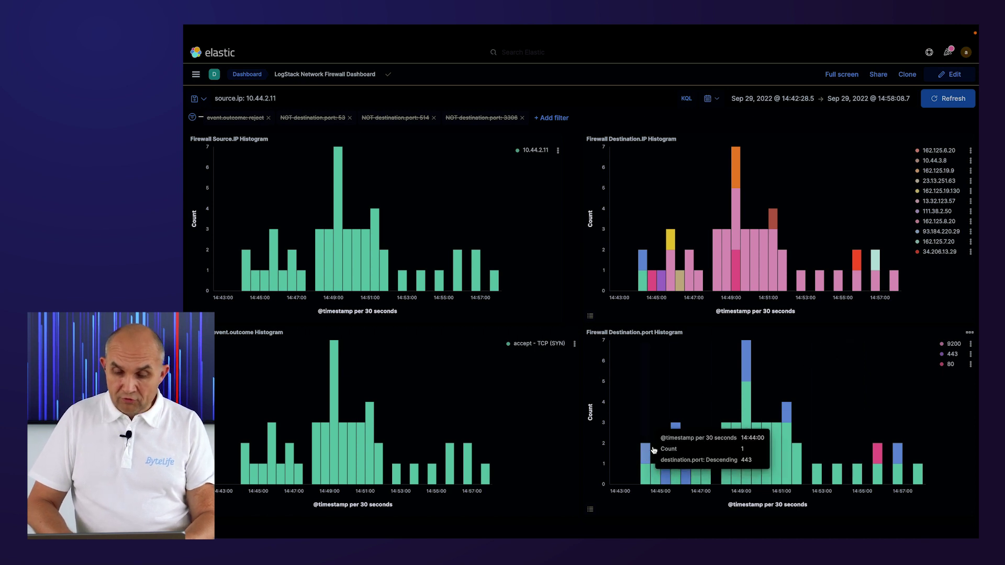
mouse_move(745, 365)
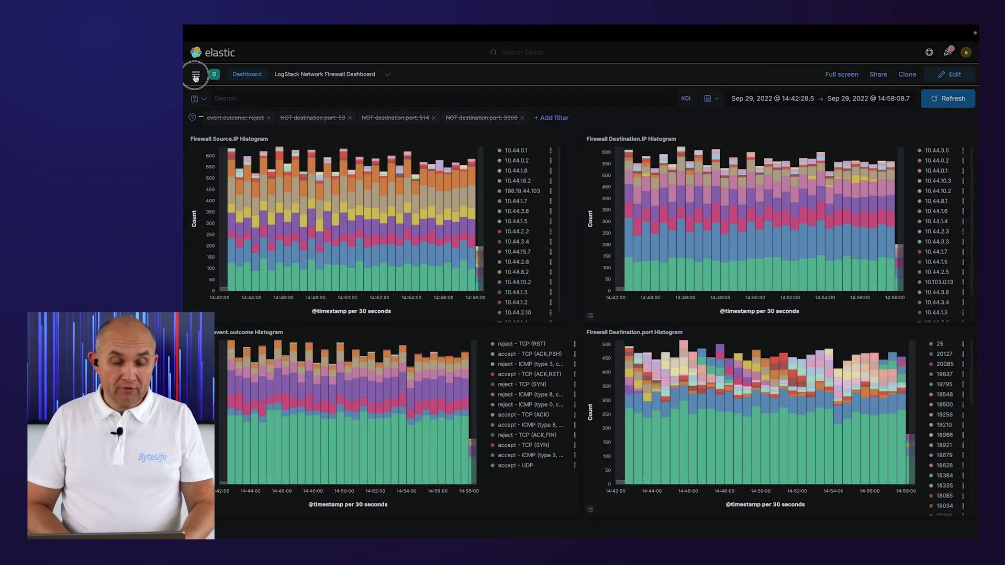
click(196, 75)
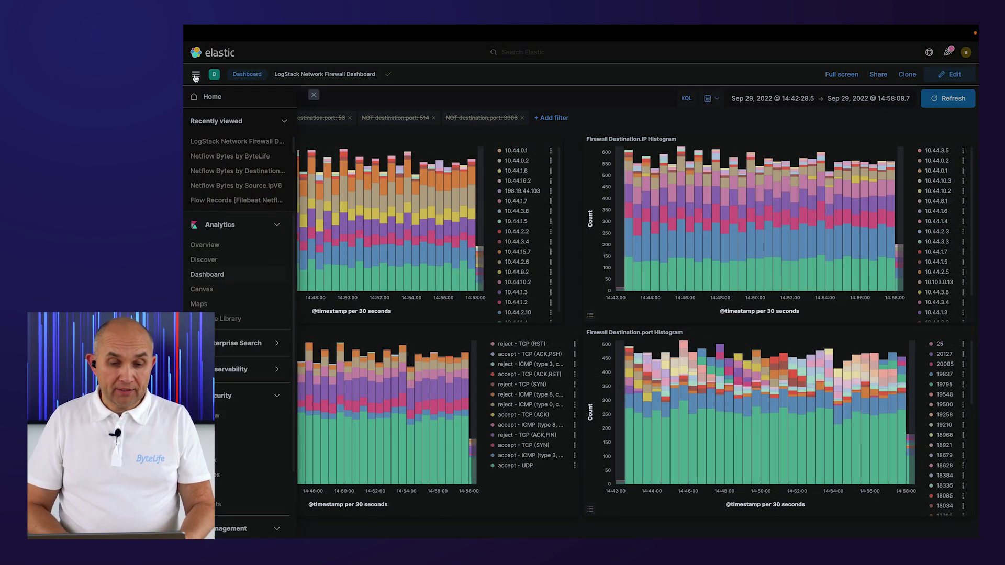
click(244, 157)
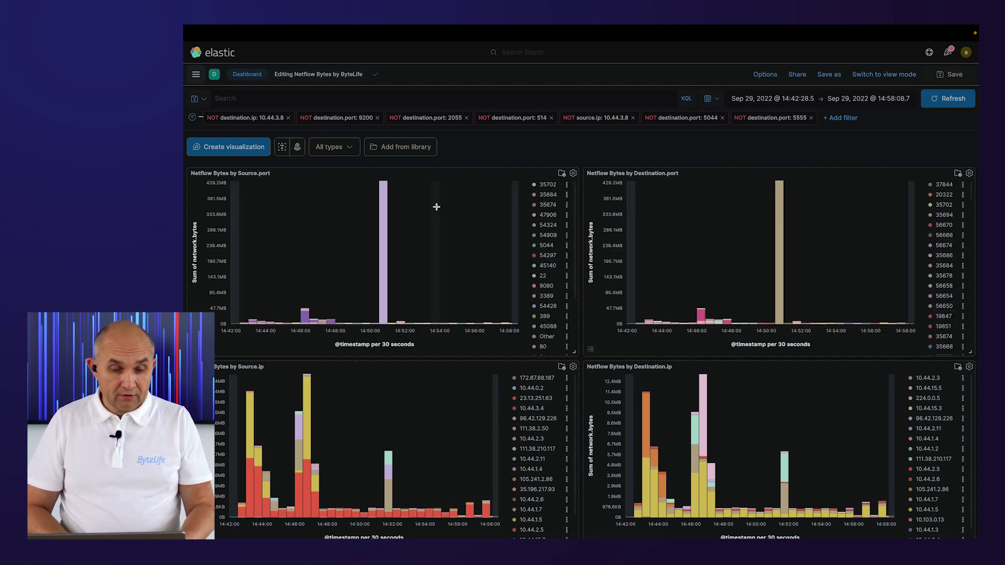
mouse_move(385, 214)
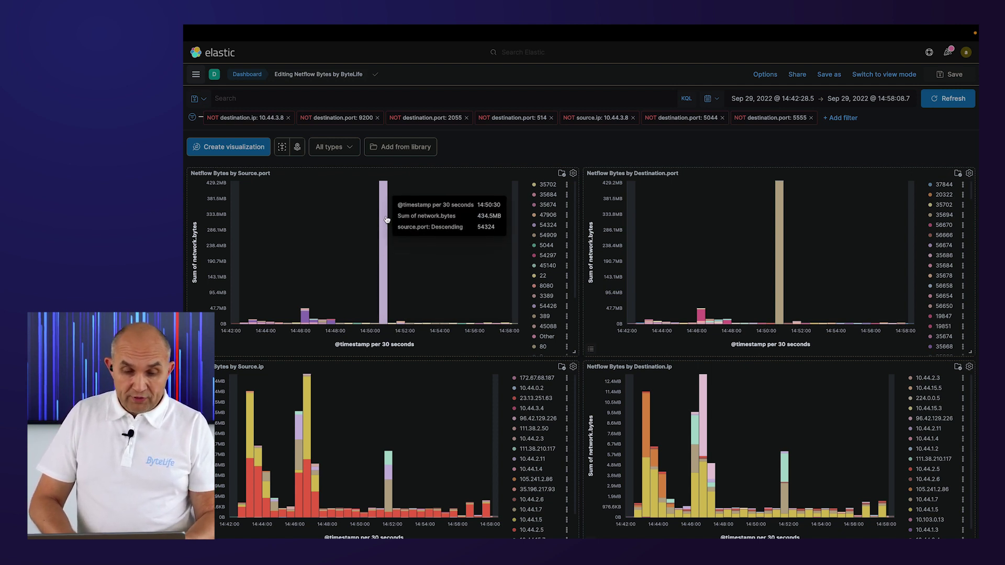
click(779, 223)
click(515, 253)
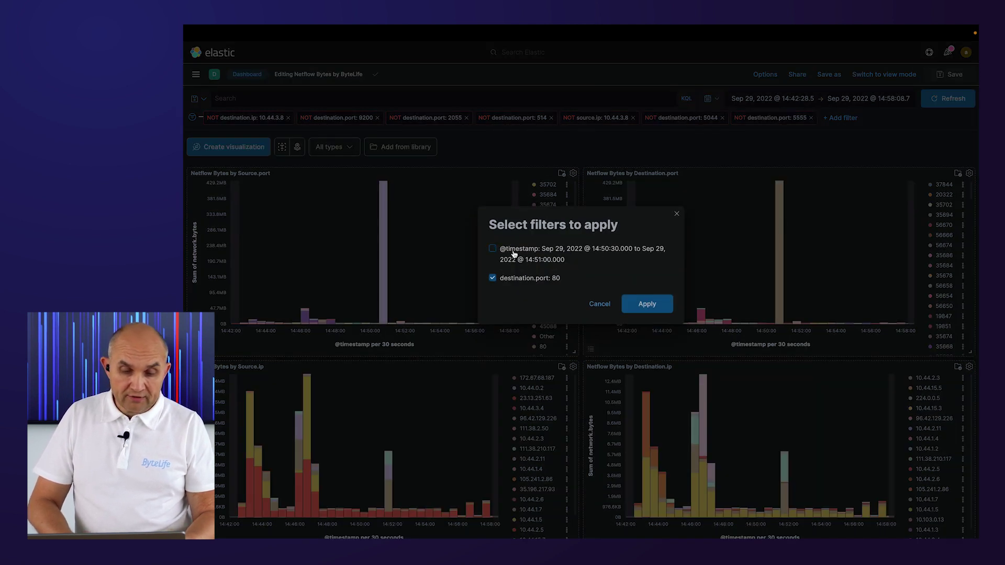
click(647, 304)
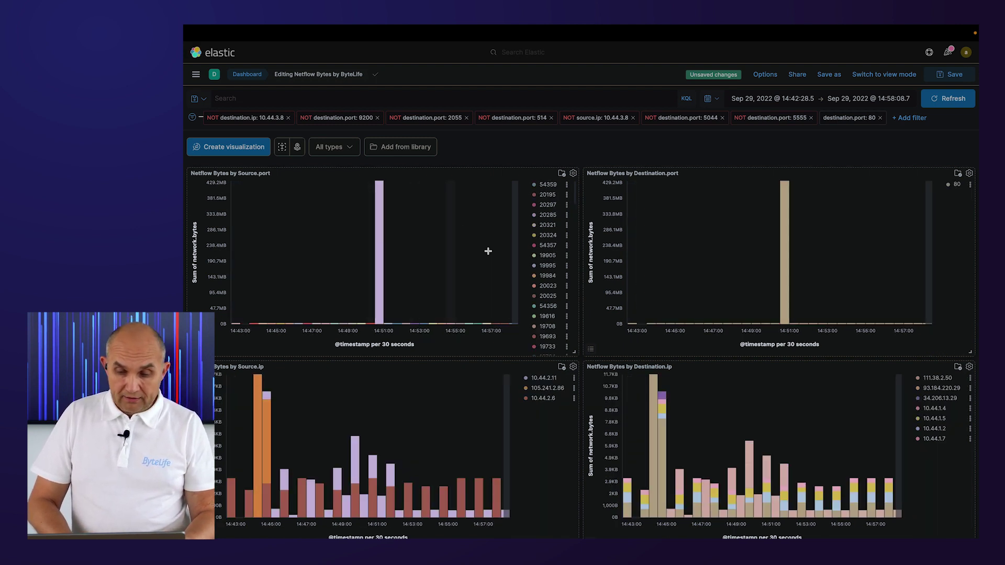
mouse_move(788, 236)
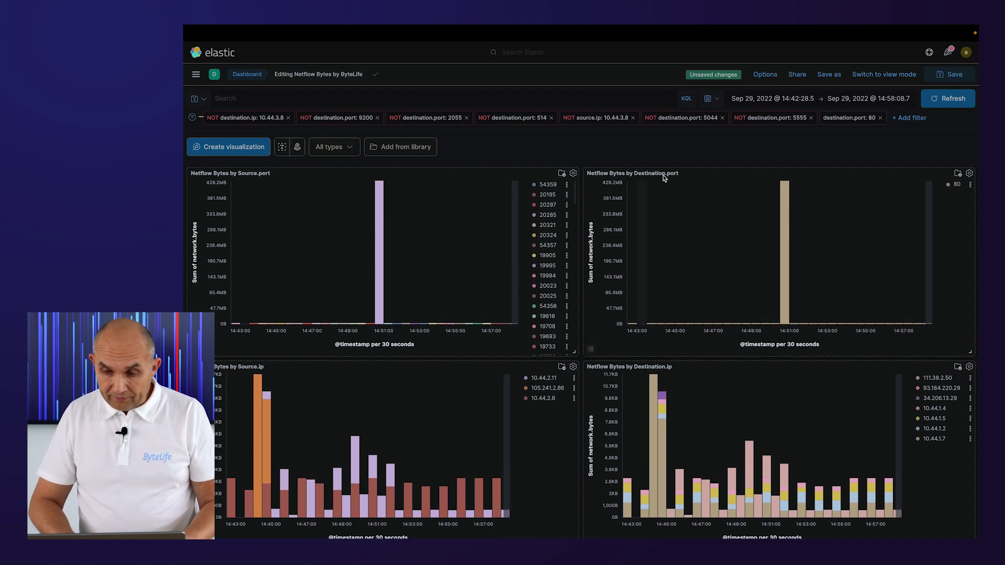
click(881, 118)
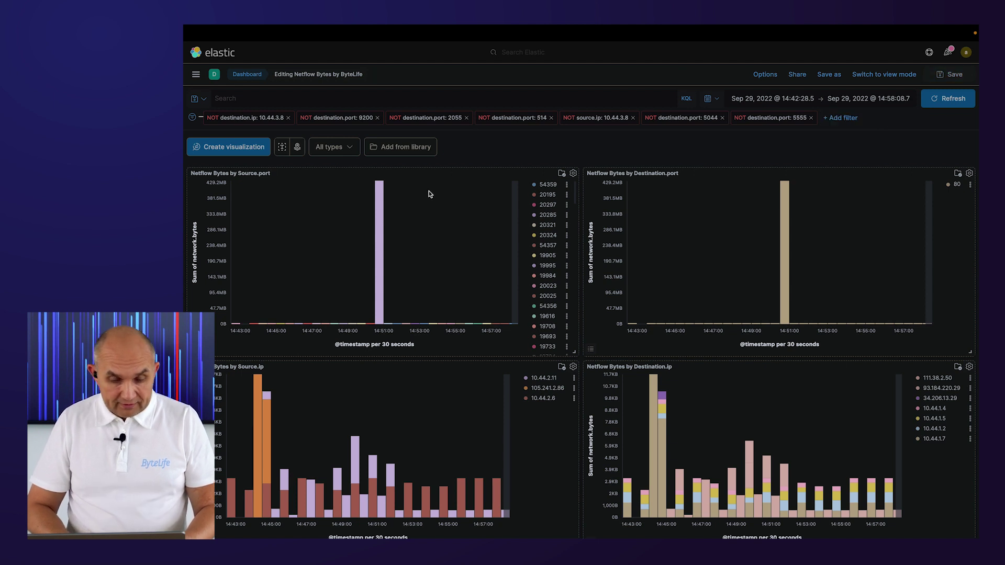
mouse_move(380, 234)
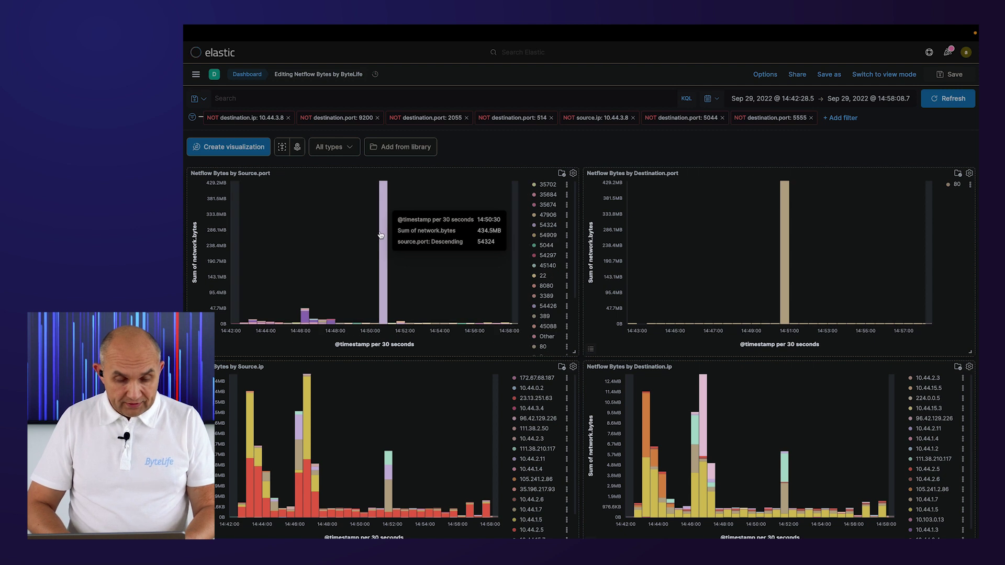
click(380, 234)
click(566, 261)
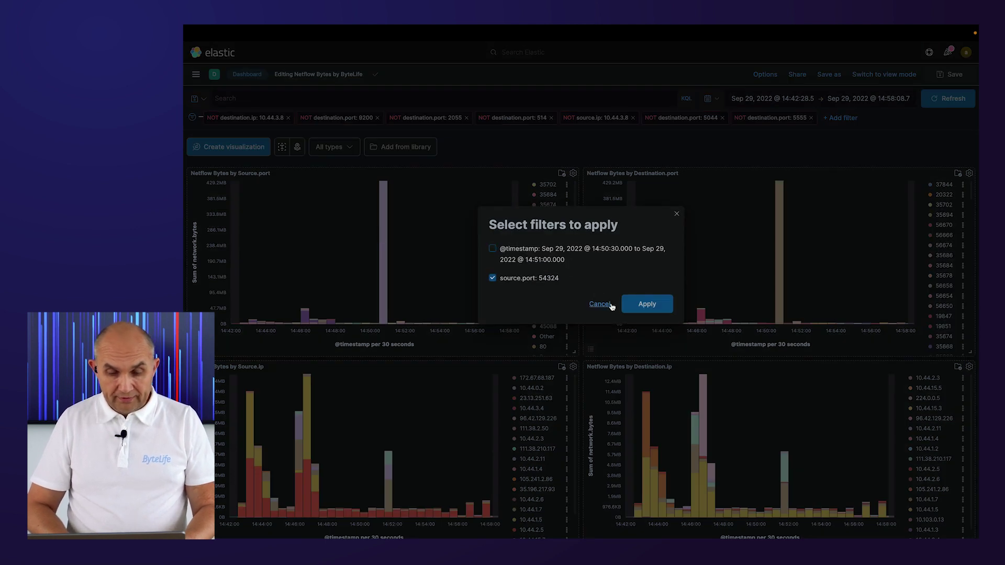
click(638, 306)
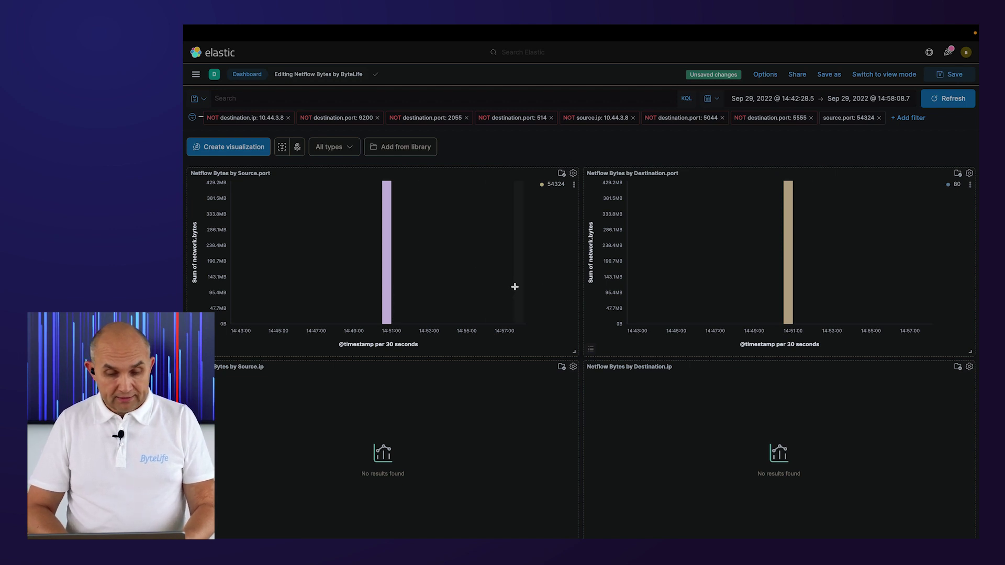
In the IPv6 panels, select the destination address fd03:10:103::103.
scroll(392, 369, down, 3)
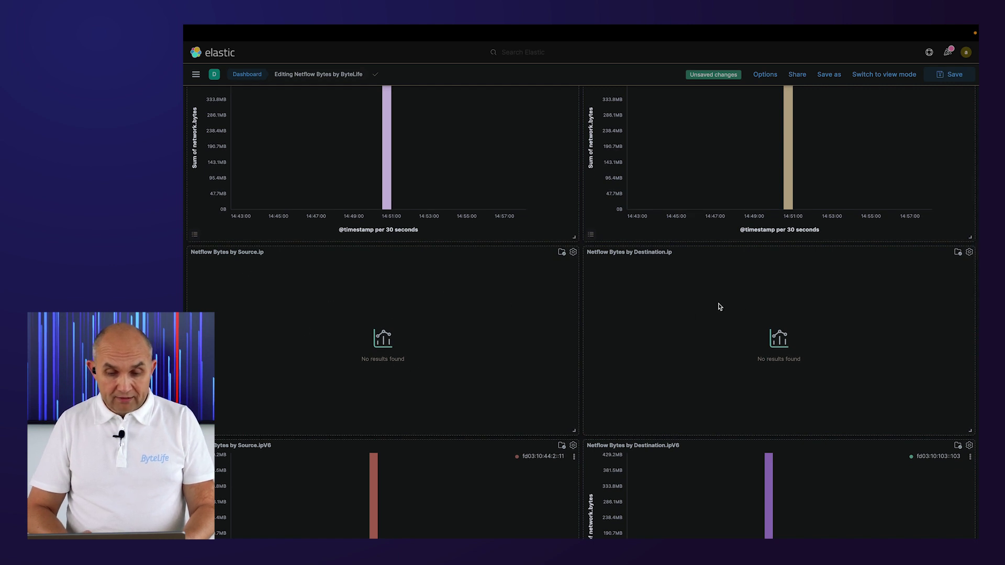
scroll(749, 303, down, 3)
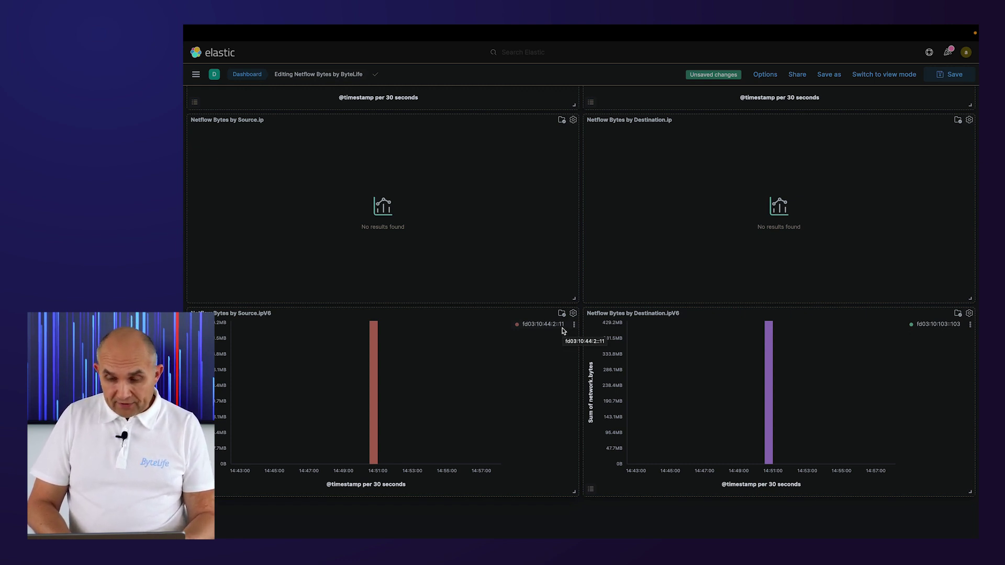
drag(917, 325, 961, 324)
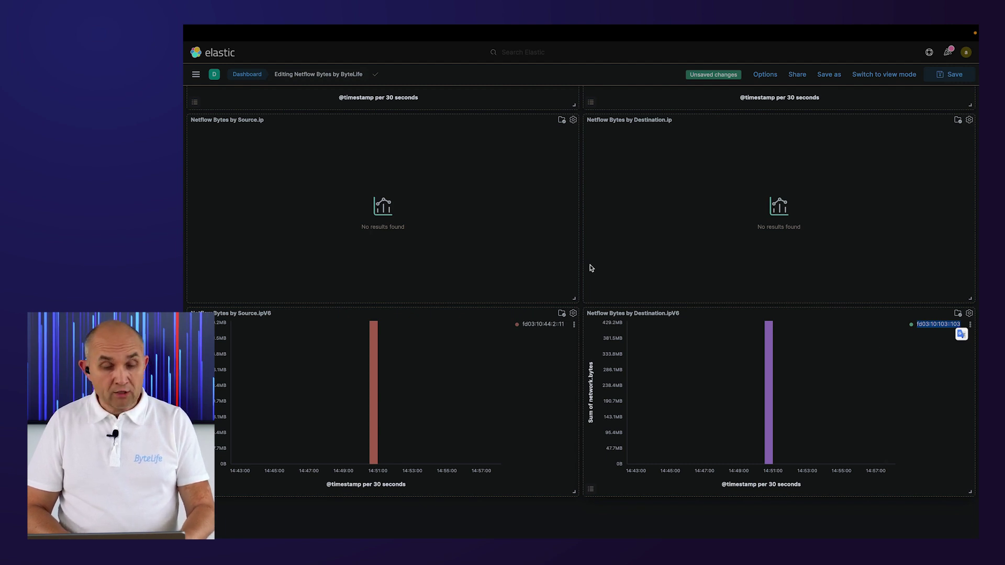
Discard the Netflow dashboard edits and show Security Cases, listing Demo1 and User Takeover.
click(195, 75)
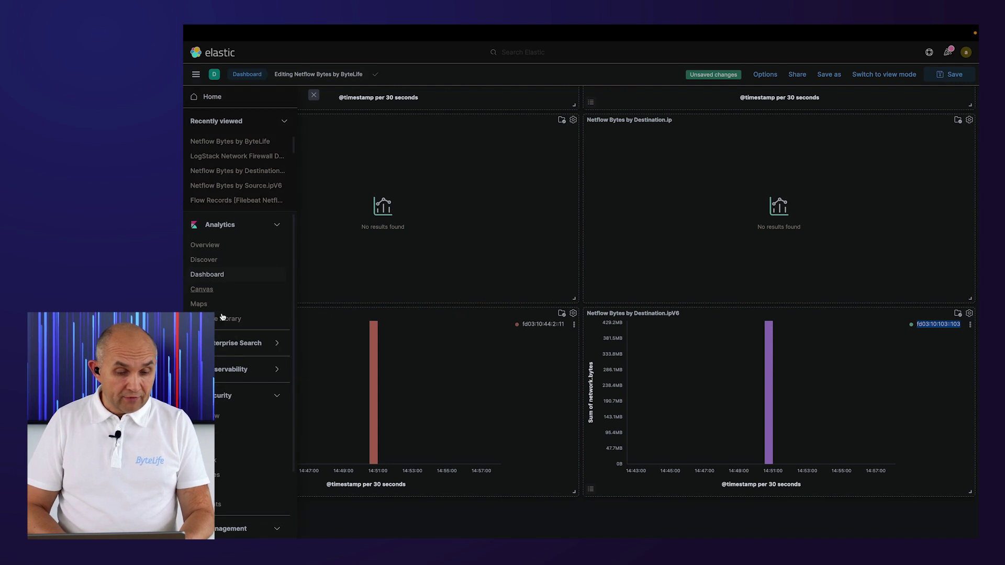
scroll(223, 367, down, 3)
click(217, 409)
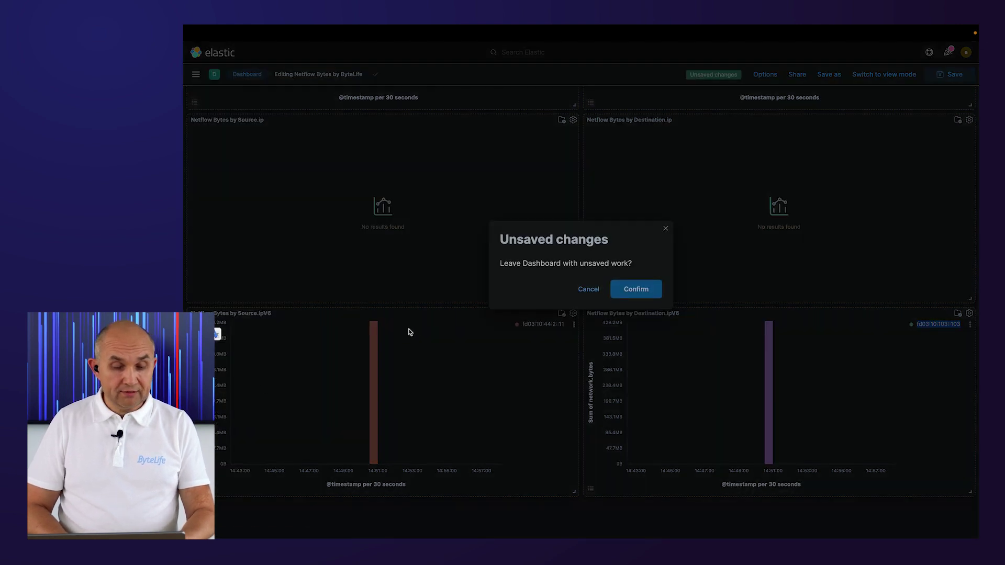
click(599, 291)
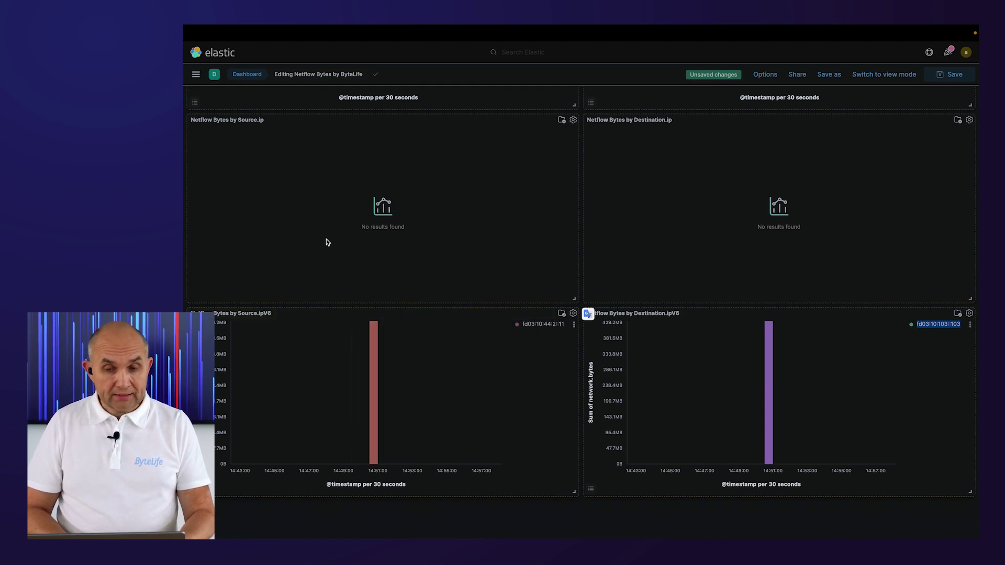
click(195, 75)
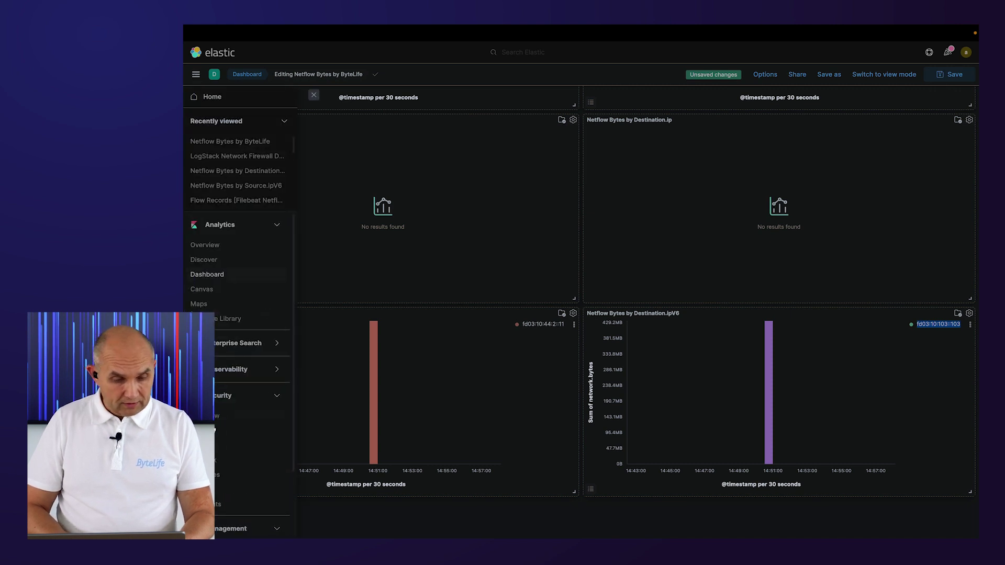
click(218, 458)
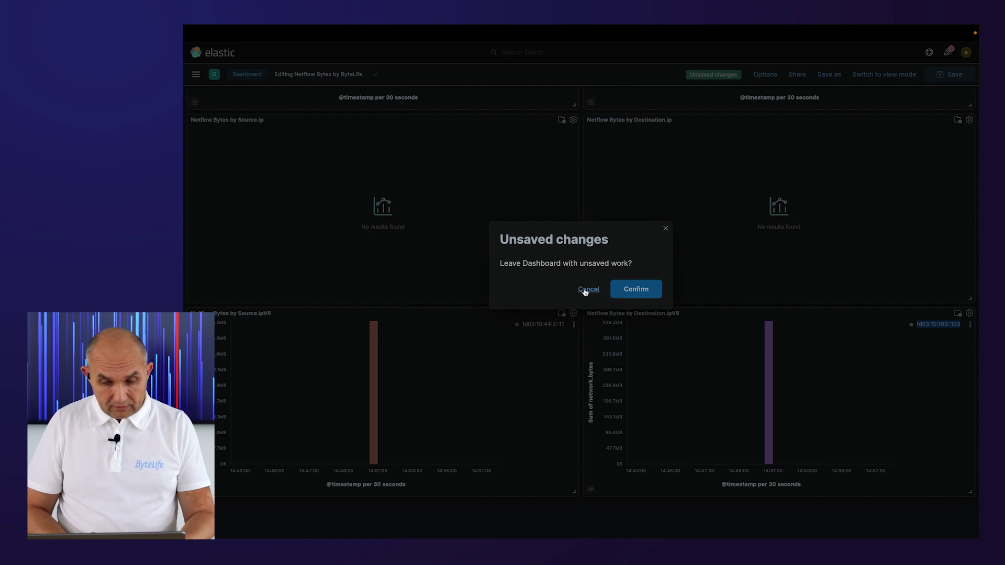
click(655, 287)
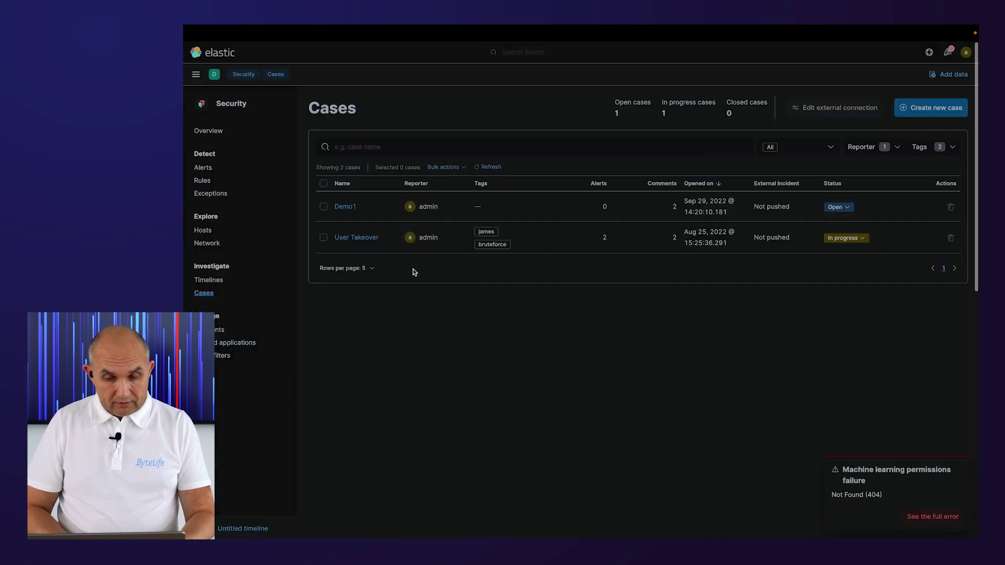
Post the comment '500 MB transfer fd03:10:103::103' on the Demo1 case.
click(343, 209)
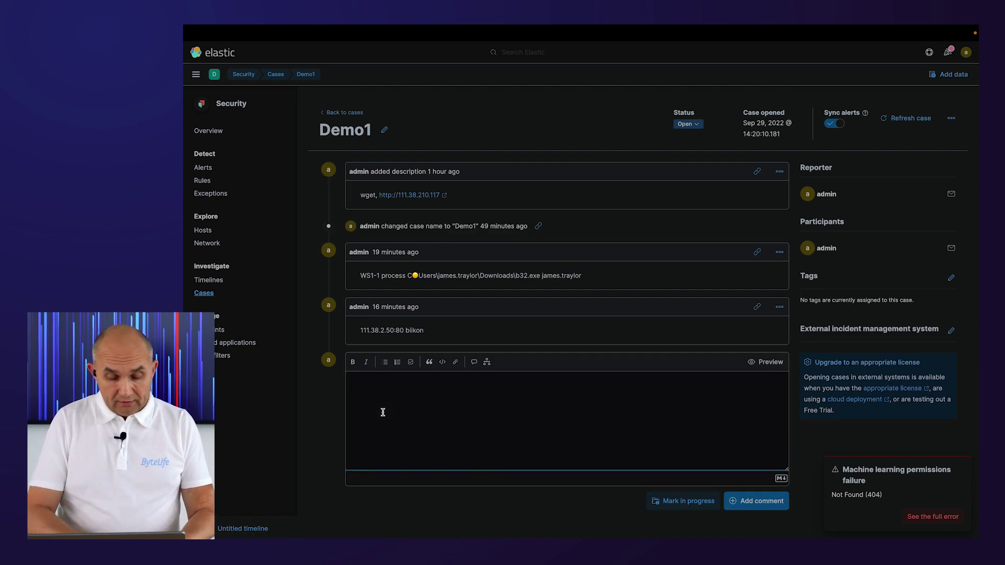
text(500 MB trans)
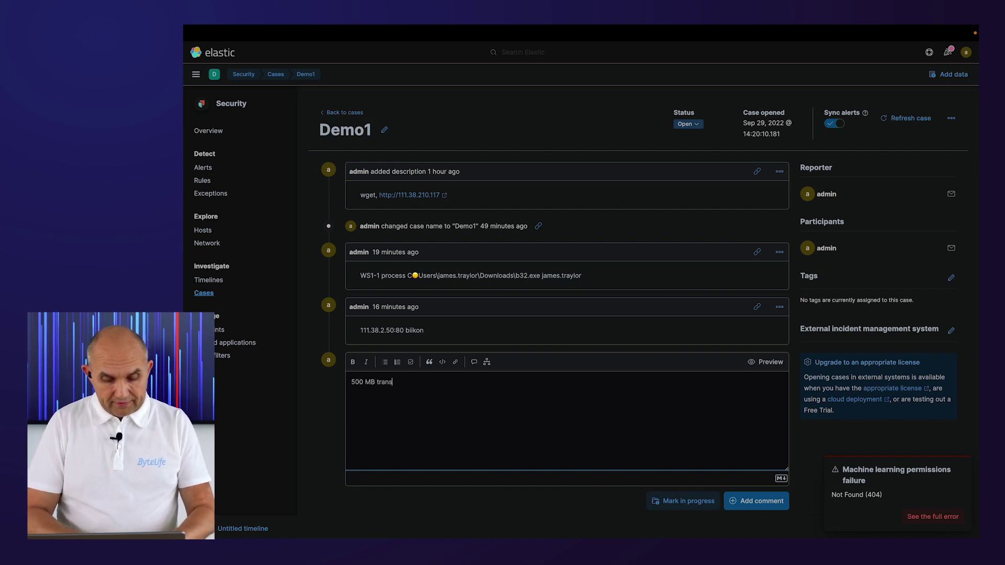
text(fer)
text(fd03:10:103::103)
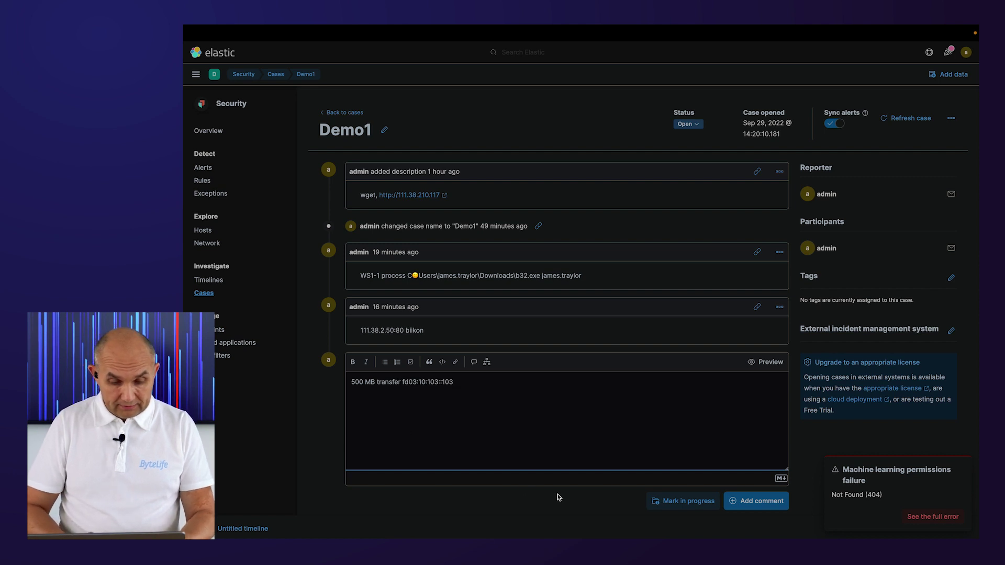
click(756, 504)
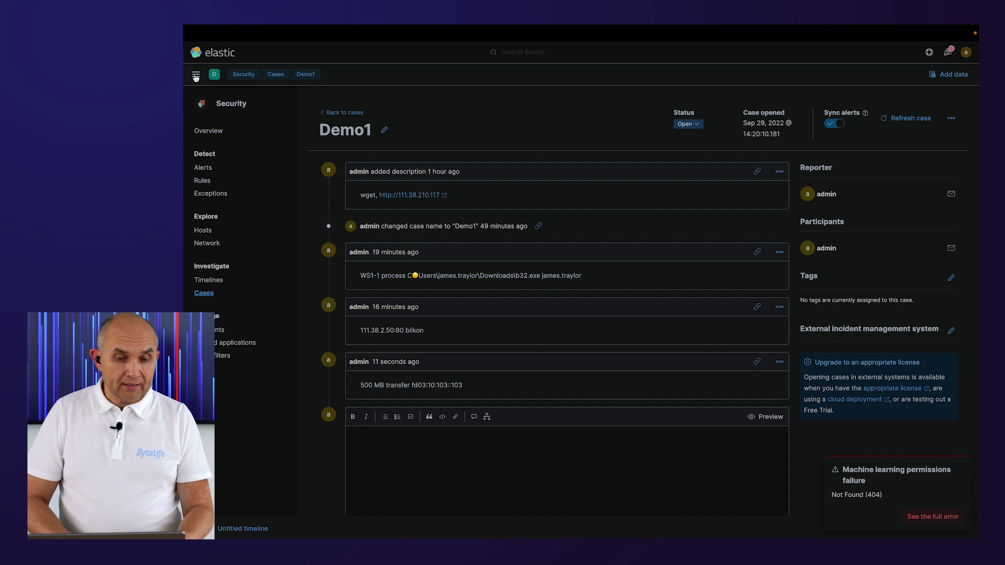
Leave the Demo1 case and go to Analytics > Discover from the main menu.
click(196, 76)
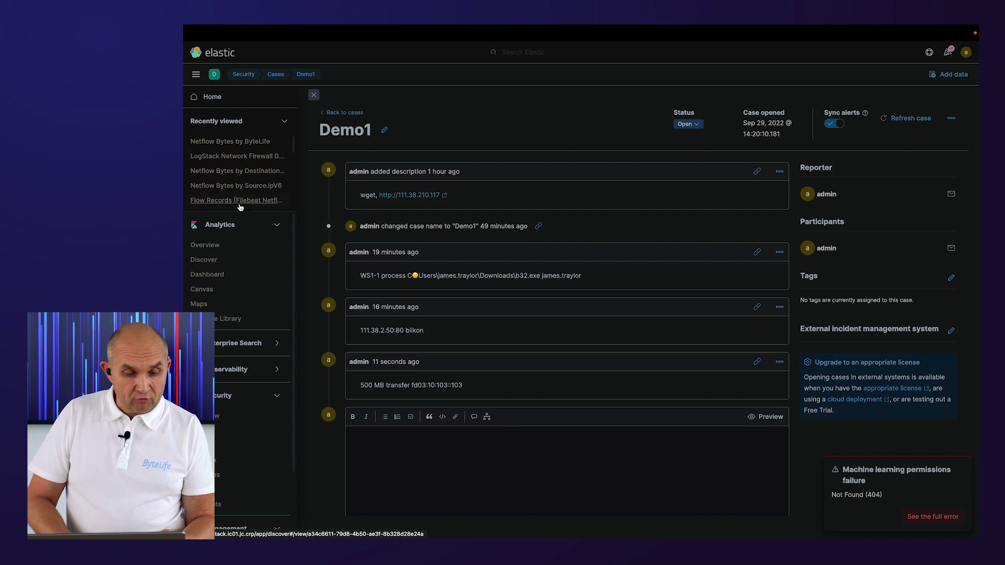
scroll(257, 197, down, 3)
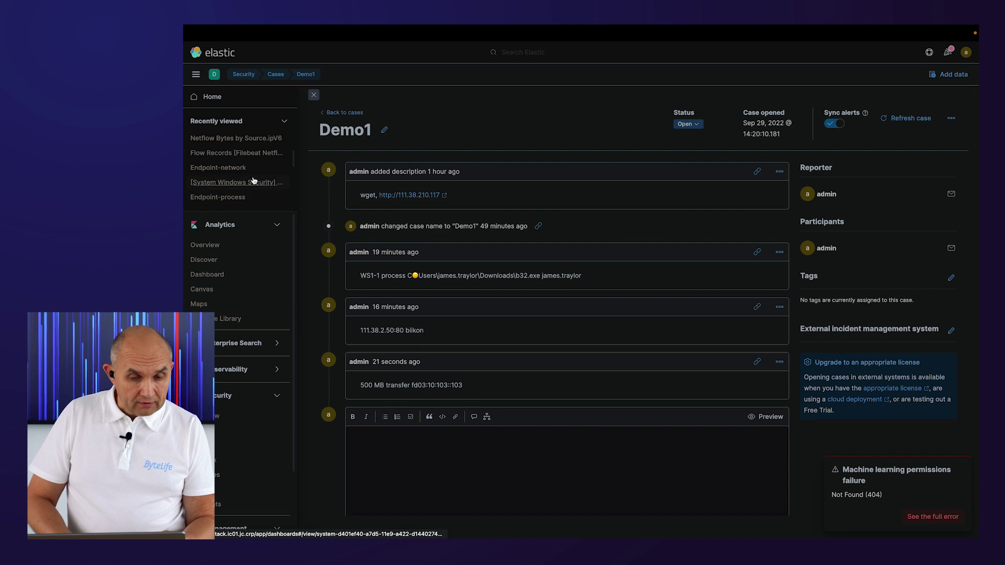
scroll(254, 181, up, 3)
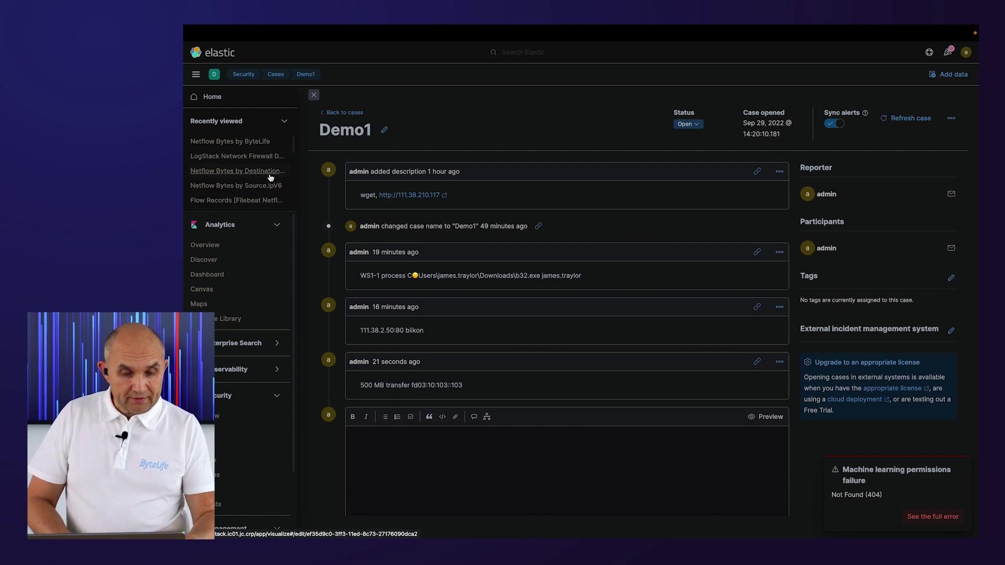
click(325, 157)
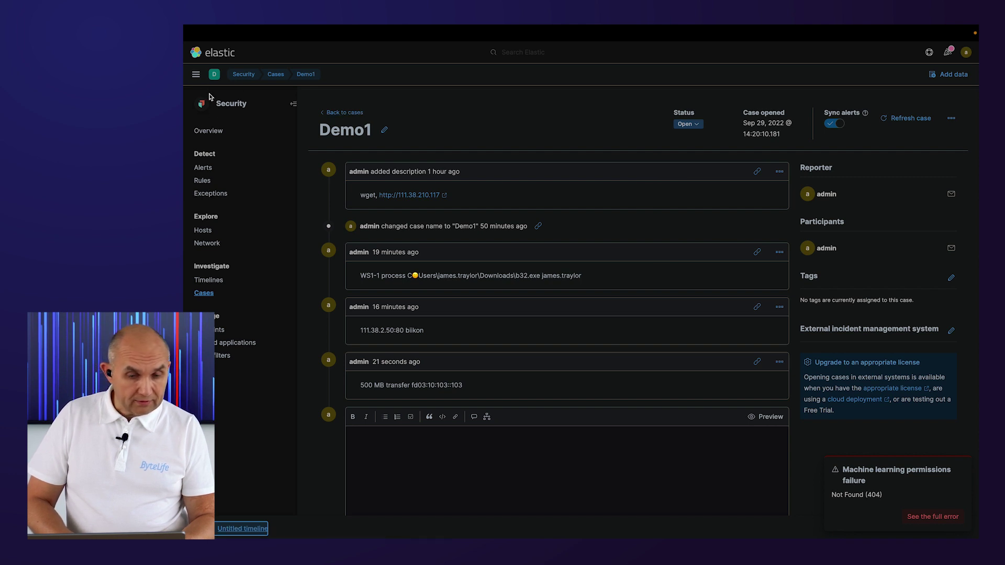
click(196, 75)
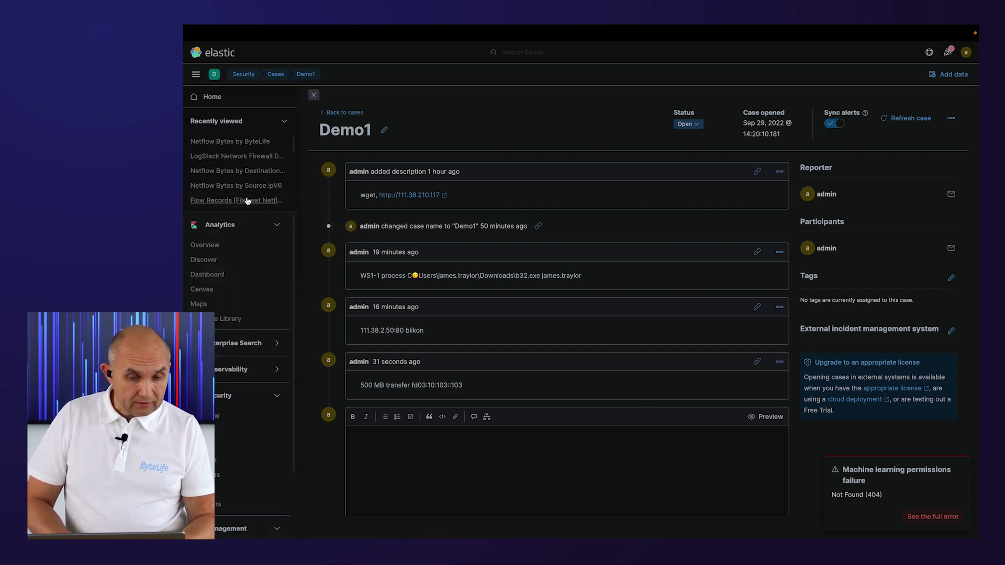
click(212, 260)
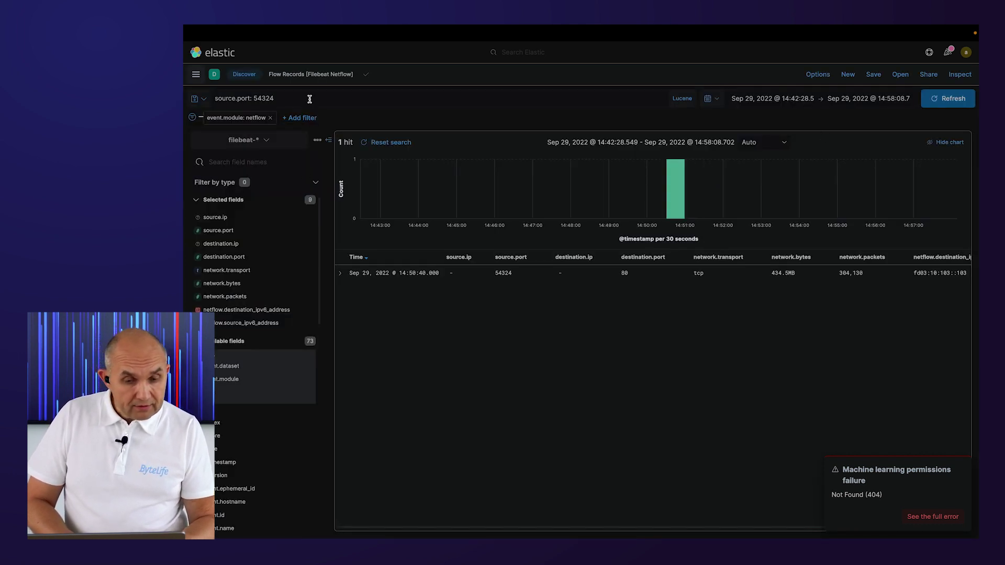
Load the Endpoint-file saved search and dismiss the machine learning error toast.
click(901, 75)
click(679, 139)
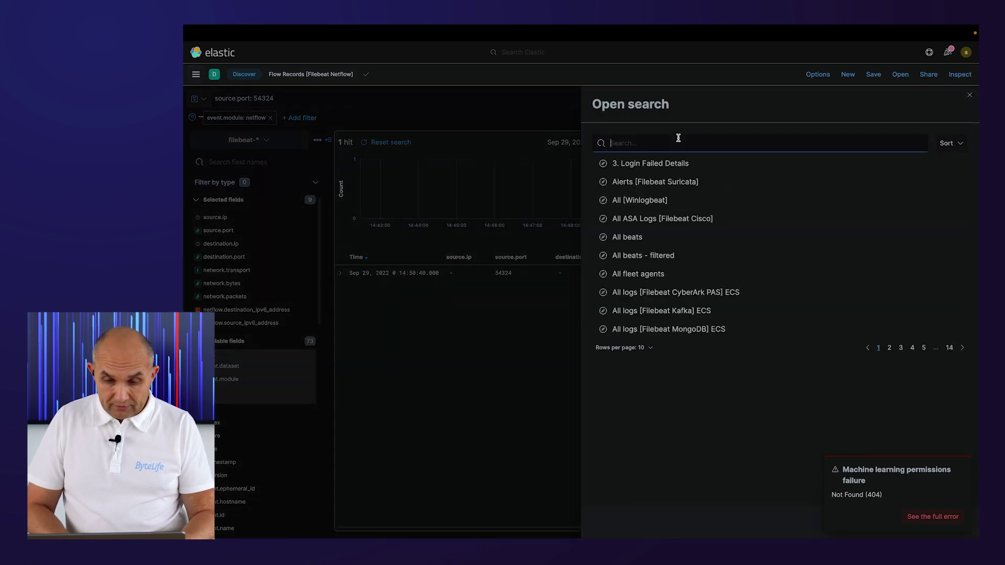
text(end)
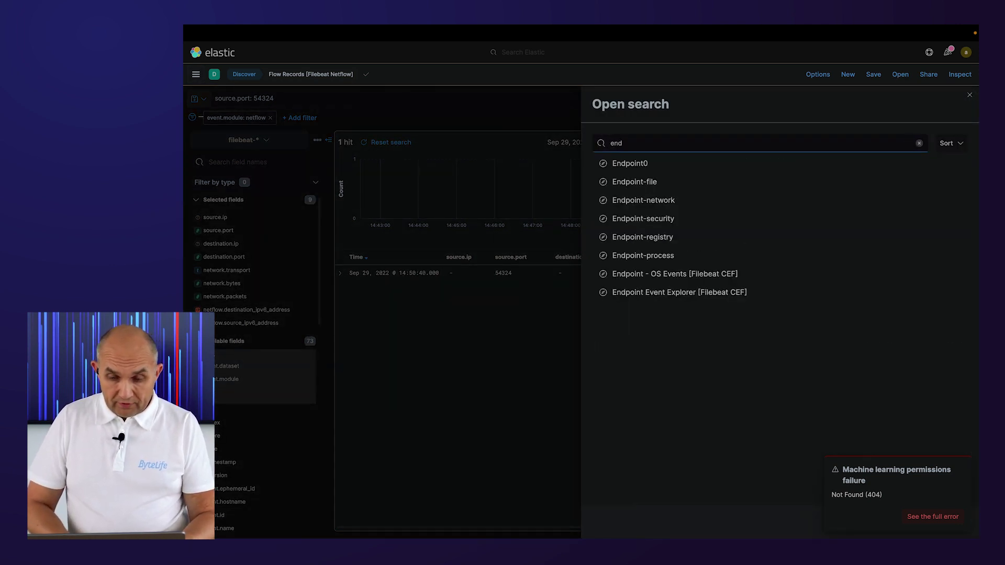
click(654, 182)
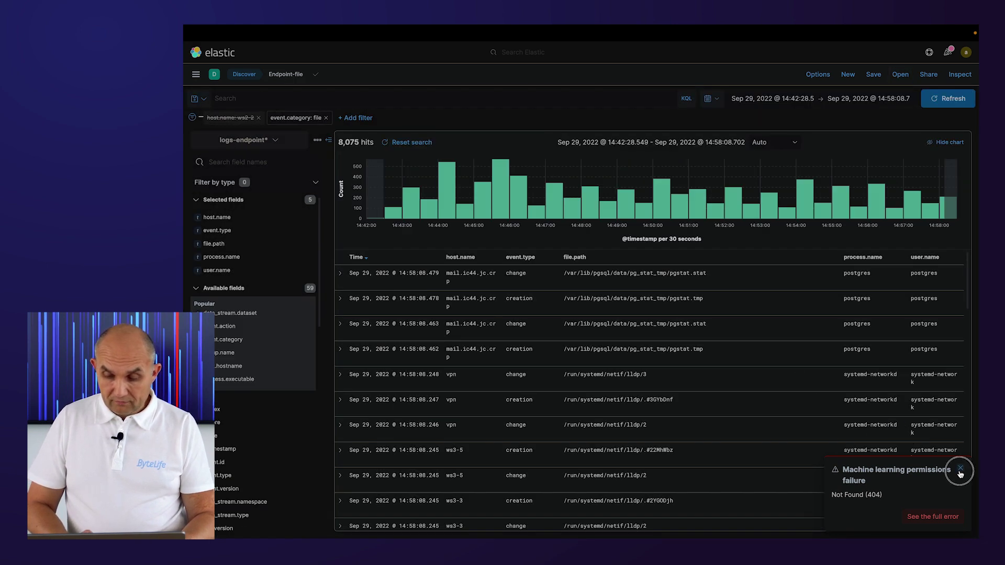
click(962, 470)
Query host.name : WS1-1 and refresh, showing 1,386 hits.
click(316, 99)
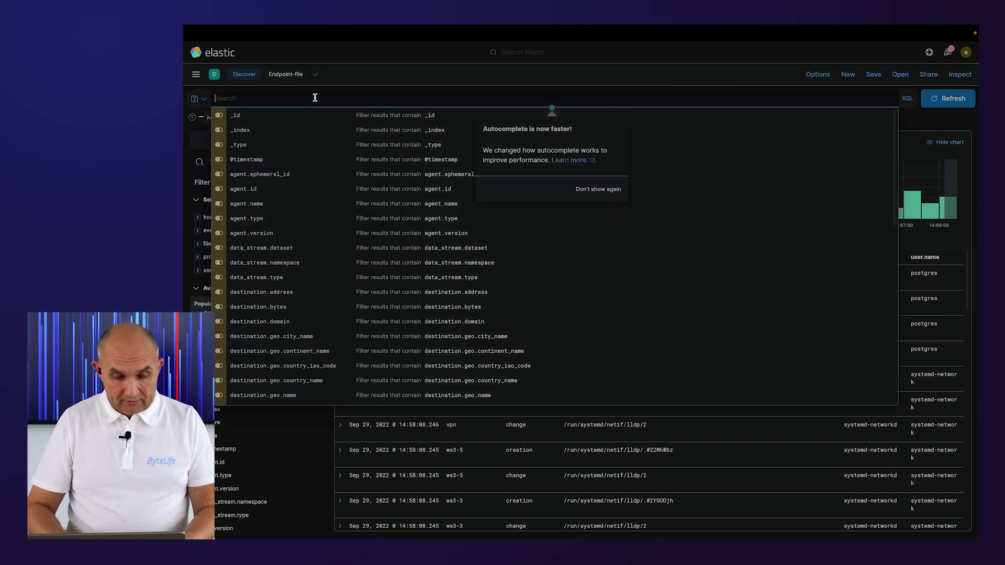
text(host)
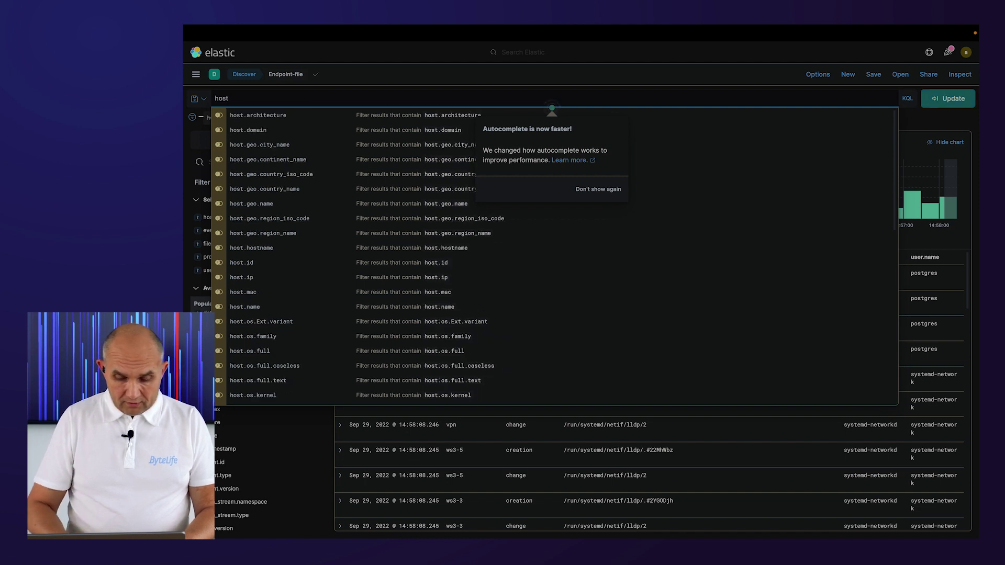
text(.name)
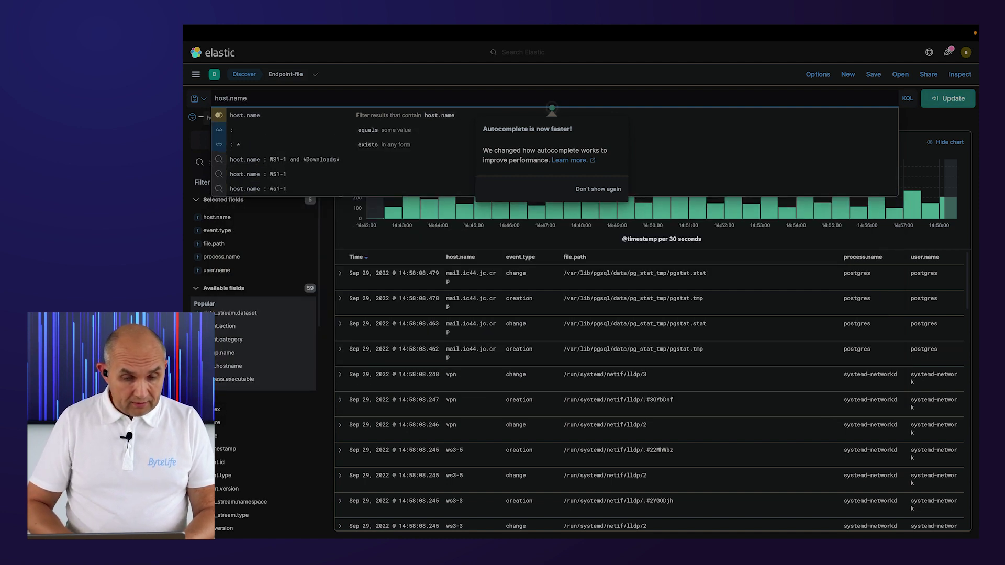
click(267, 174)
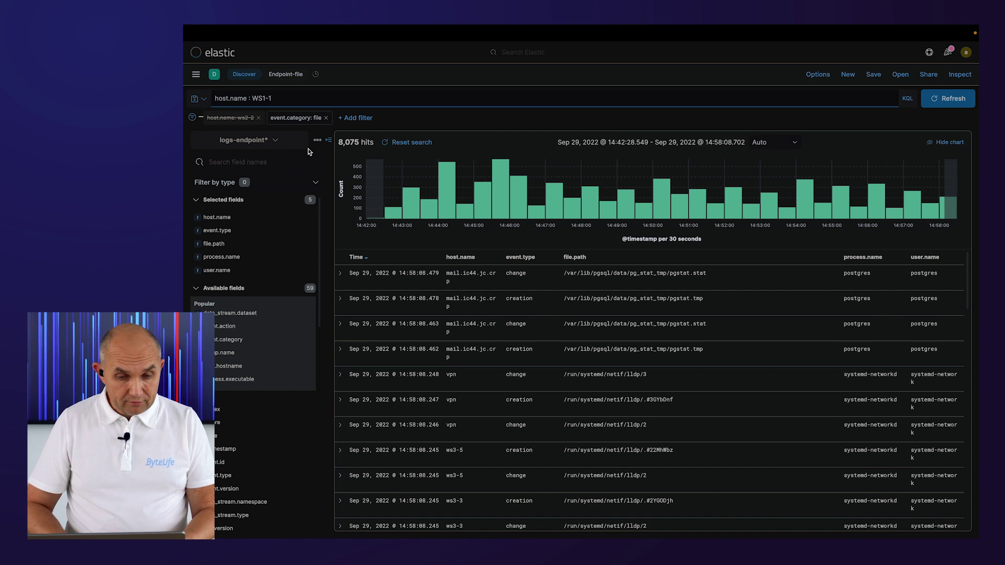
click(949, 98)
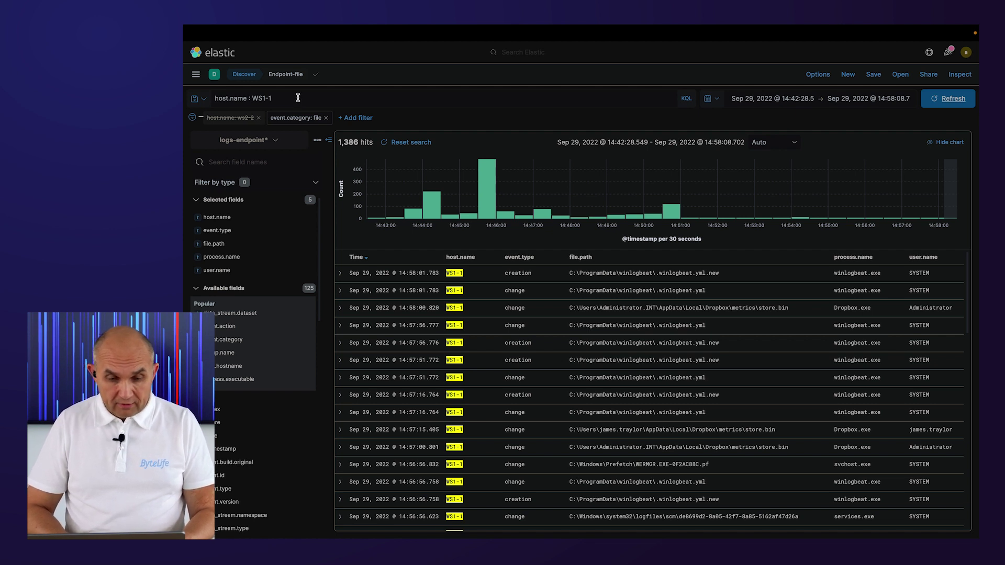
Open the Netflow Bytes dashboard and review its charts.
click(196, 76)
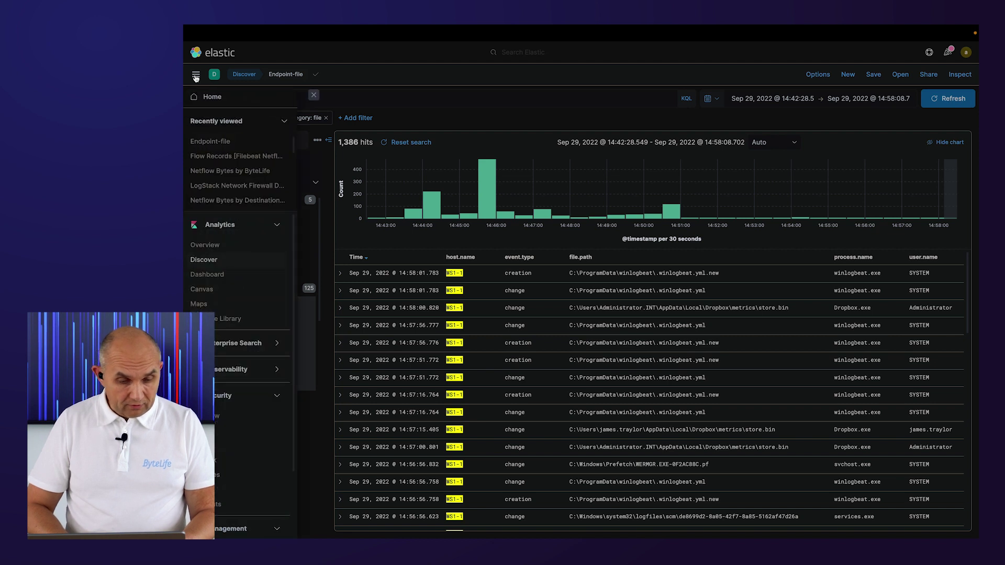
click(209, 275)
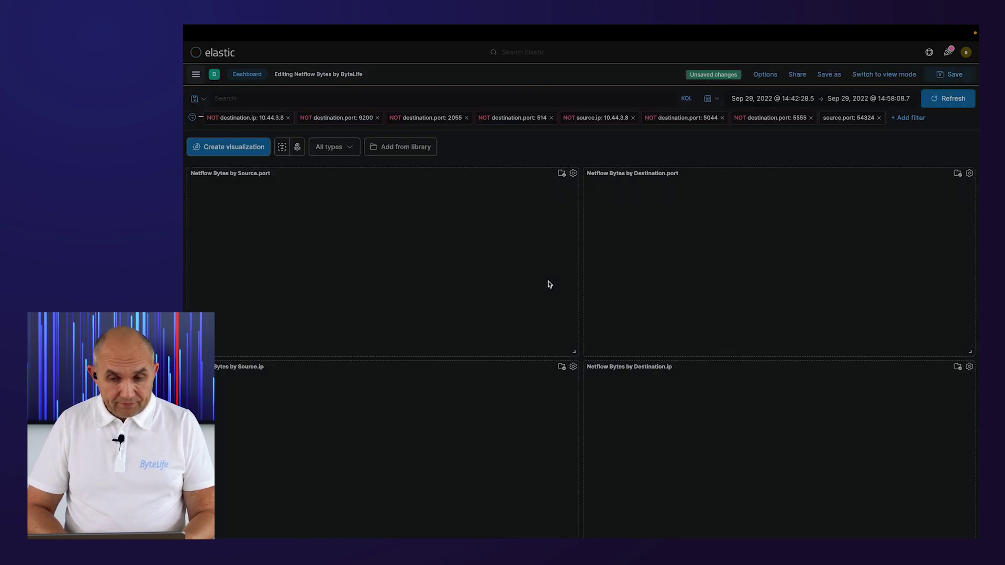
mouse_move(388, 263)
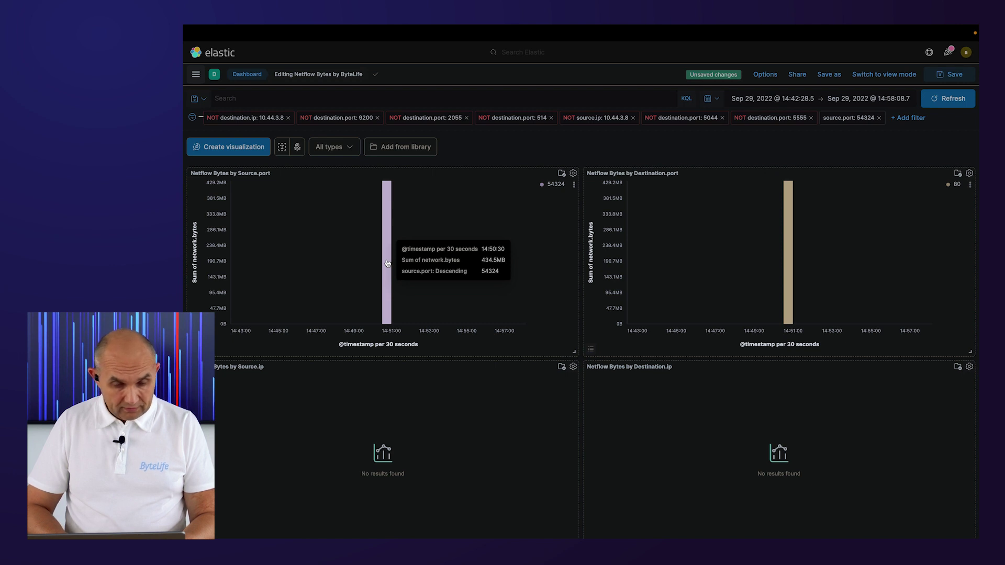
Return to the recently viewed Endpoint-file search, discarding the dashboard's unsaved changes.
click(196, 74)
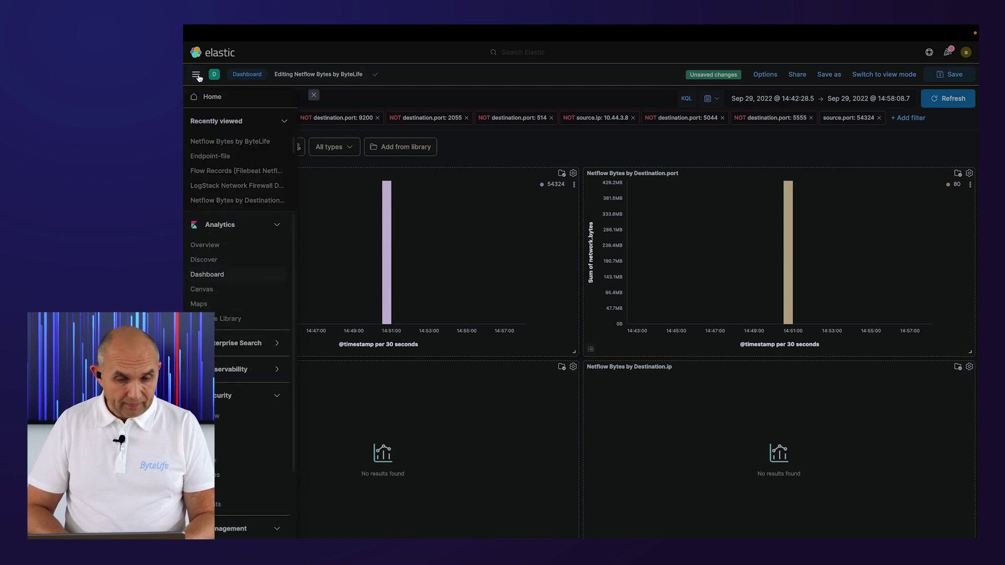
click(223, 157)
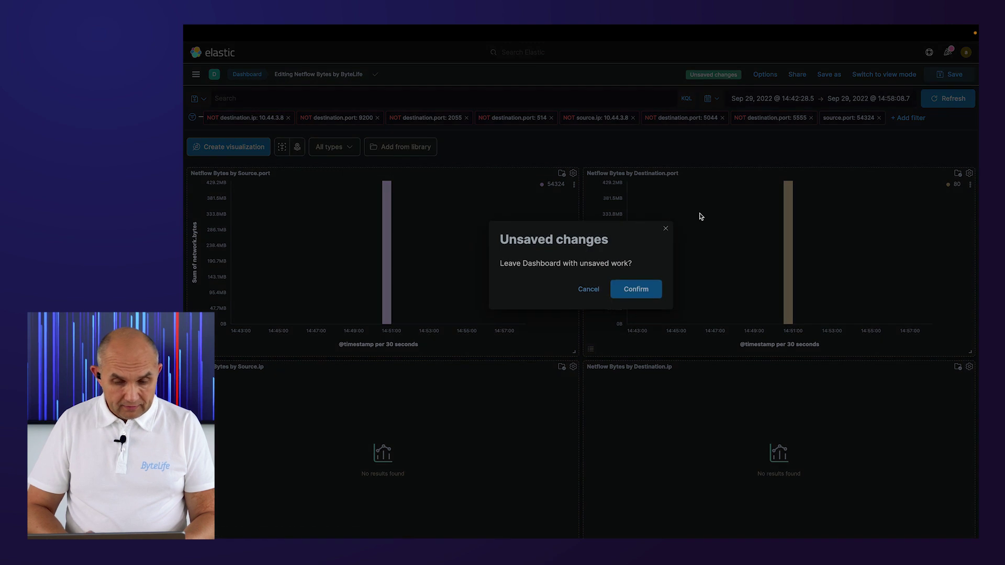
click(637, 290)
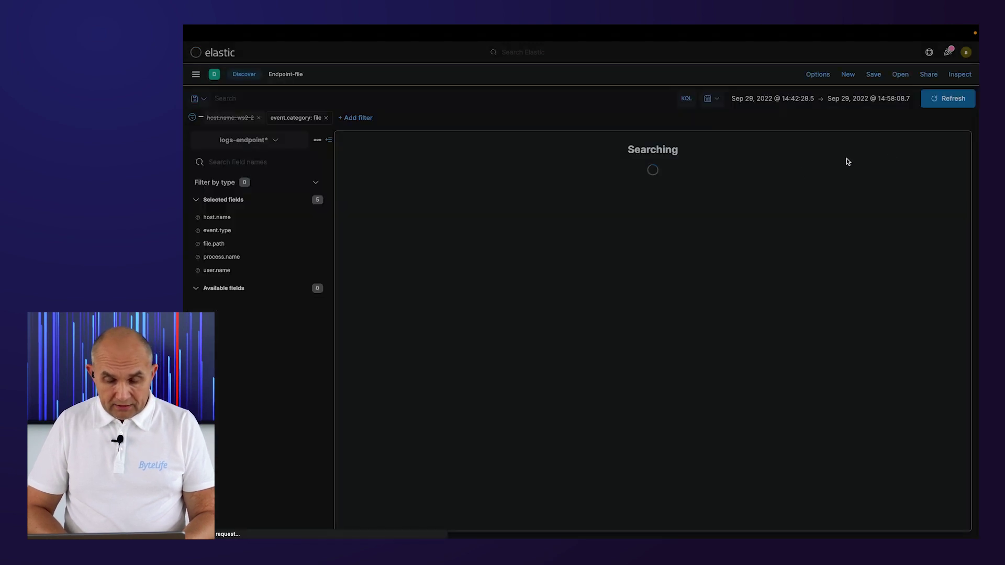
Set the absolute start time to Sep 29, 2022 @ 14:50:30.549 and update.
click(796, 103)
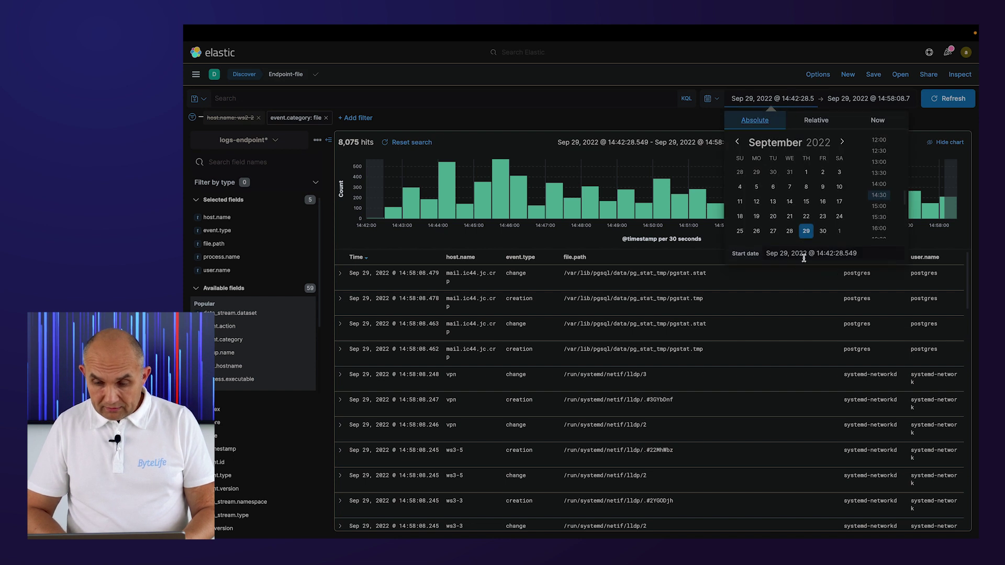
click(832, 257)
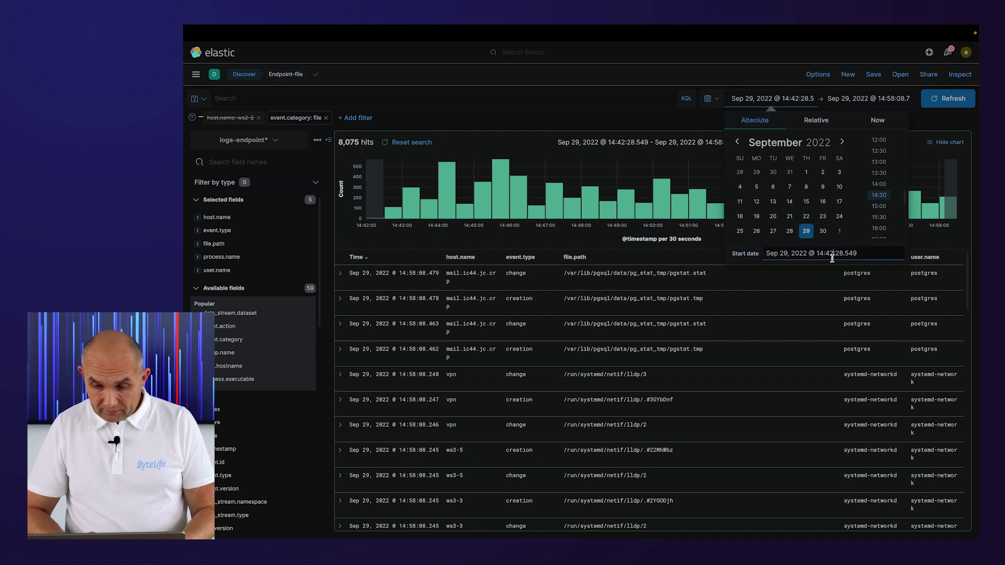
key(BackSpace)
key(BackSpace)
key(BackSpace)
text(50)
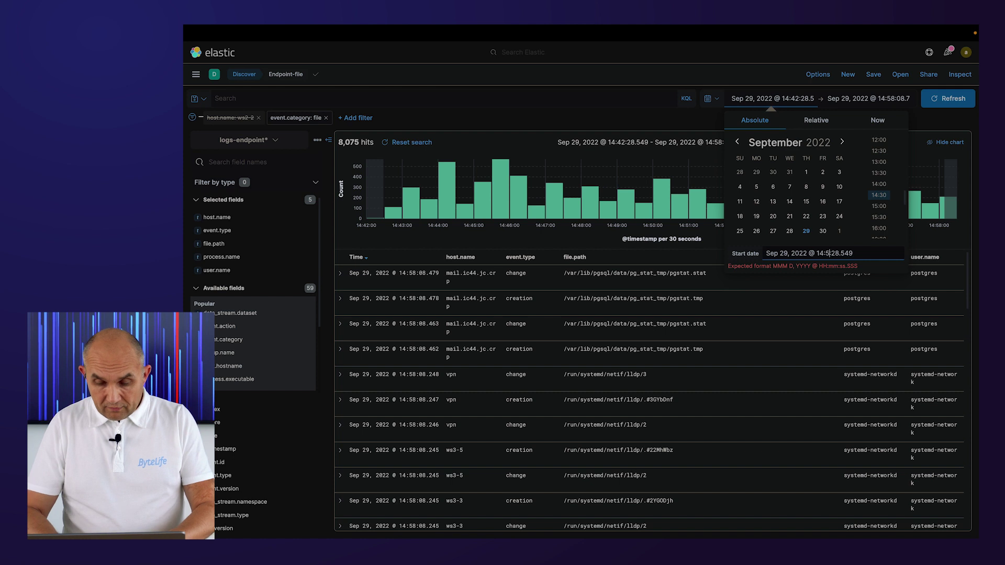
key(BackSpace)
key(BackSpace)
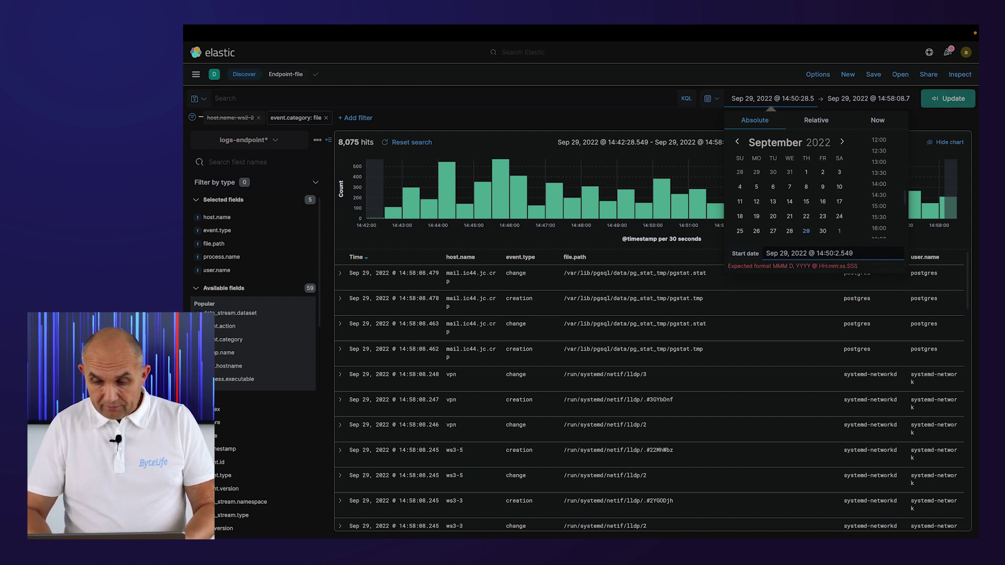
text(30)
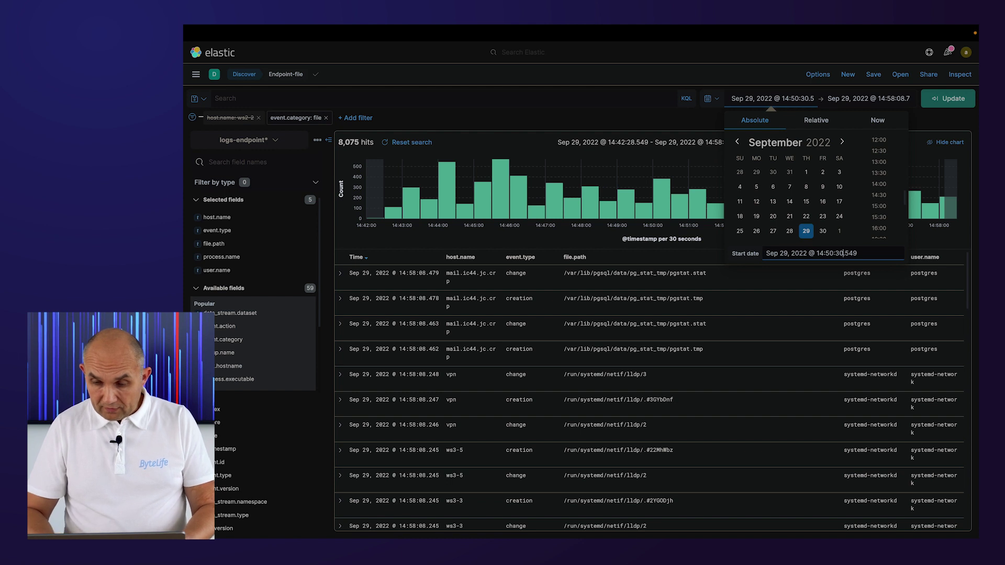
click(953, 99)
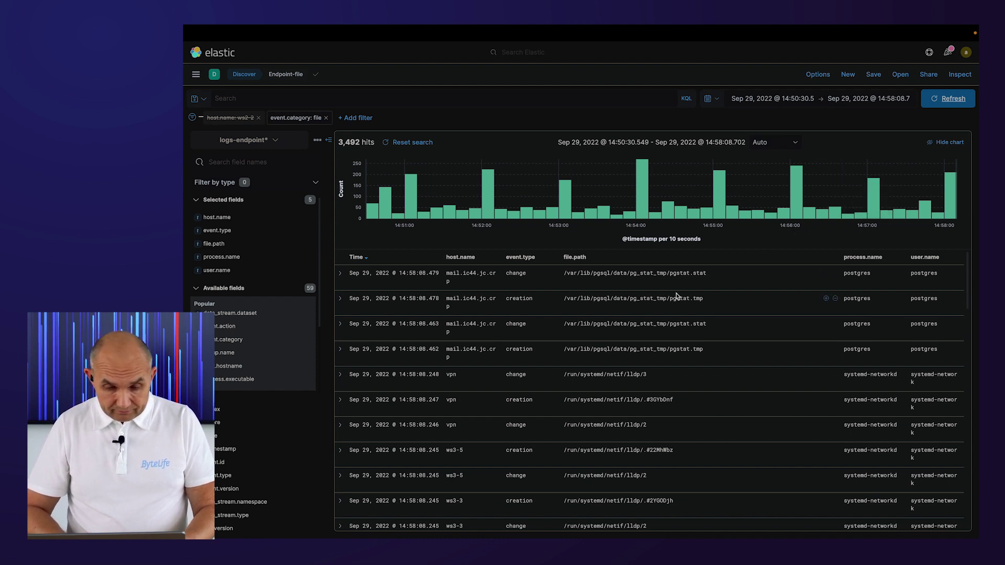
Apply the host.name : WS1-1 query to the narrowed results, giving 191 hits.
click(279, 99)
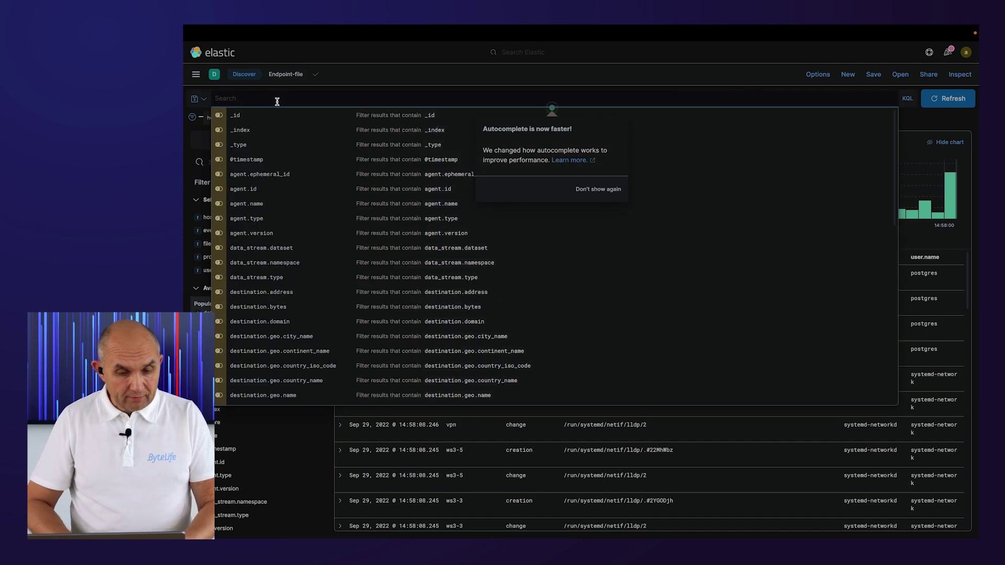
text(hos)
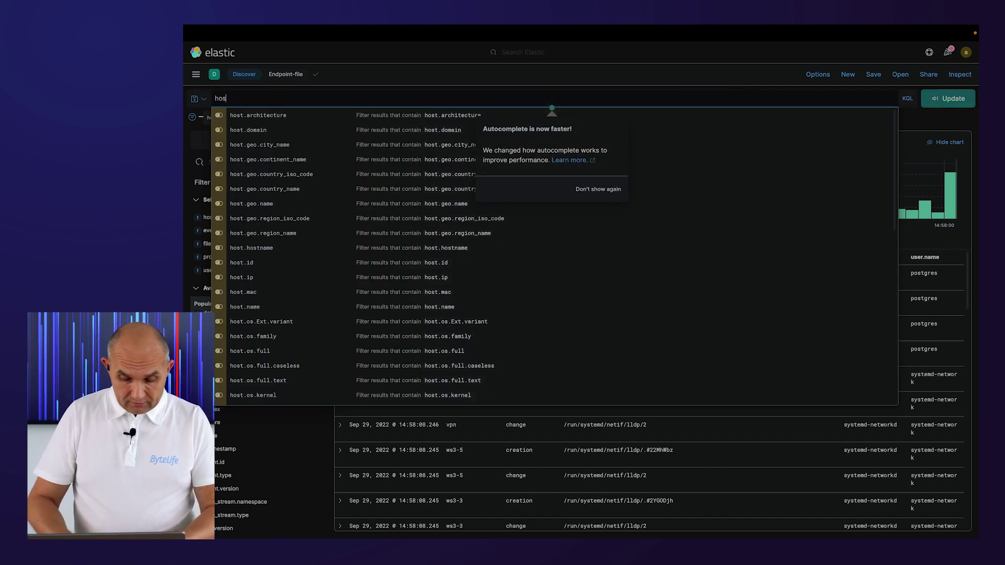
text(t.nam)
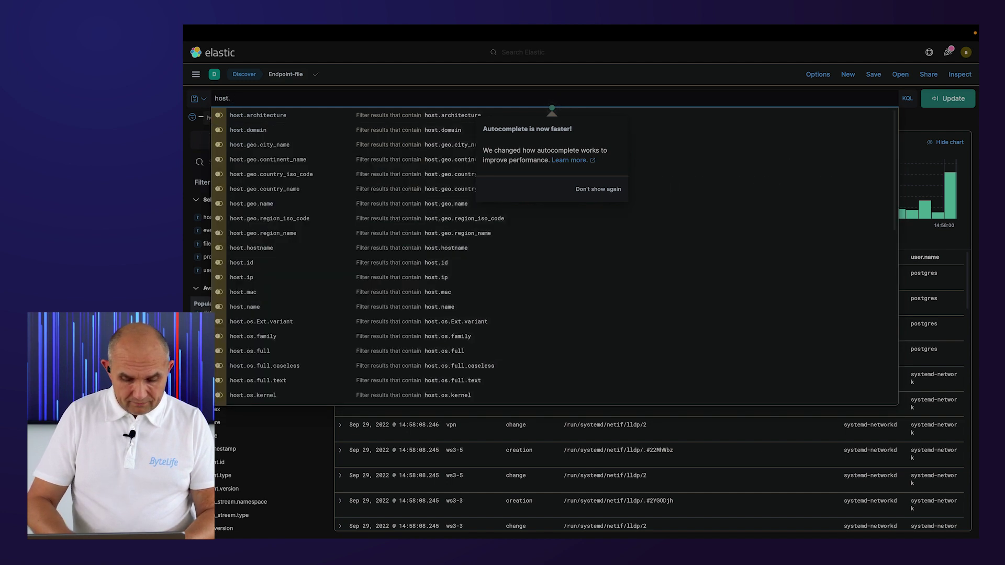
click(264, 131)
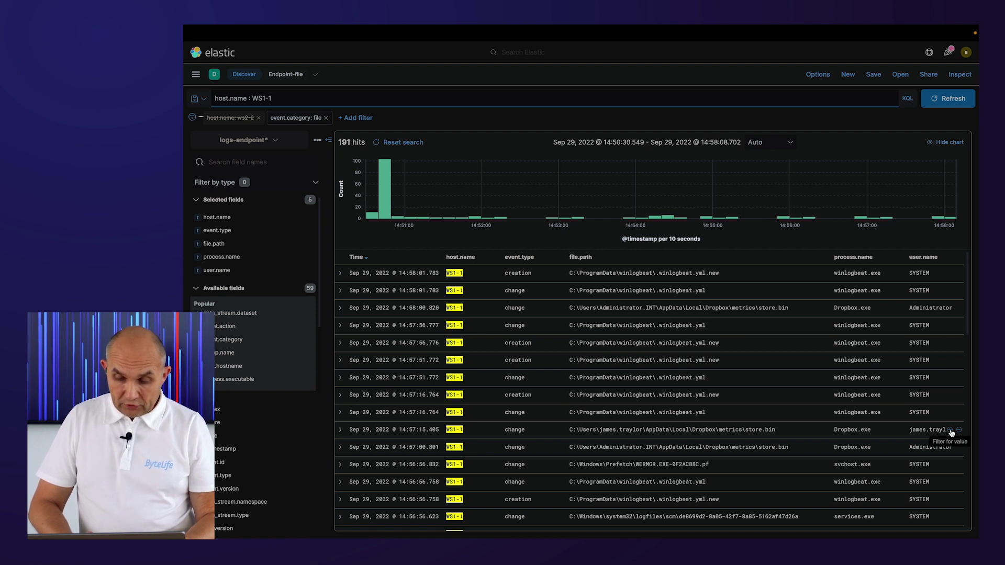
Filter on the user.name from the Dropbox row, narrowing results to 117 hits.
click(950, 430)
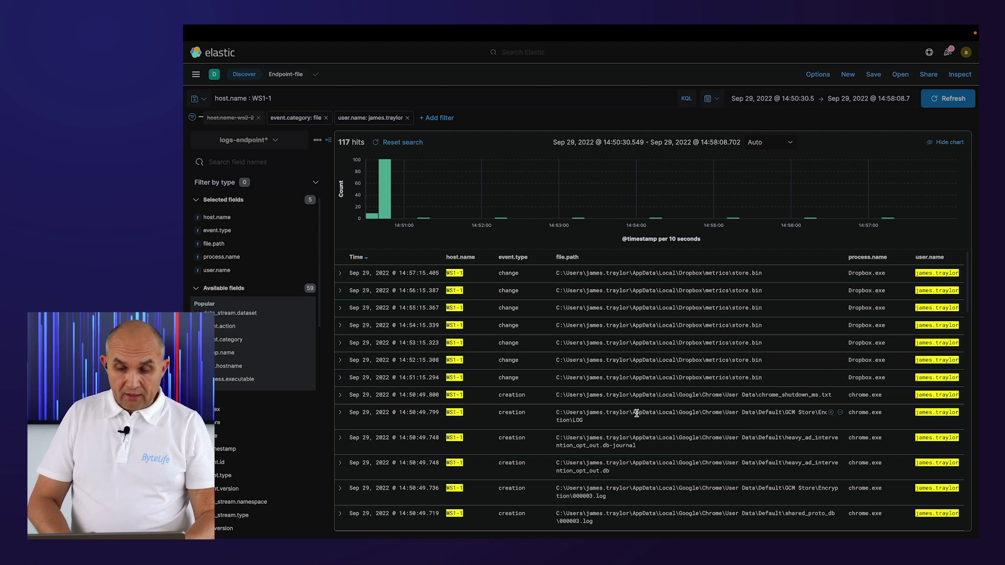
scroll(636, 414, down, 1)
scroll(637, 414, up, 1)
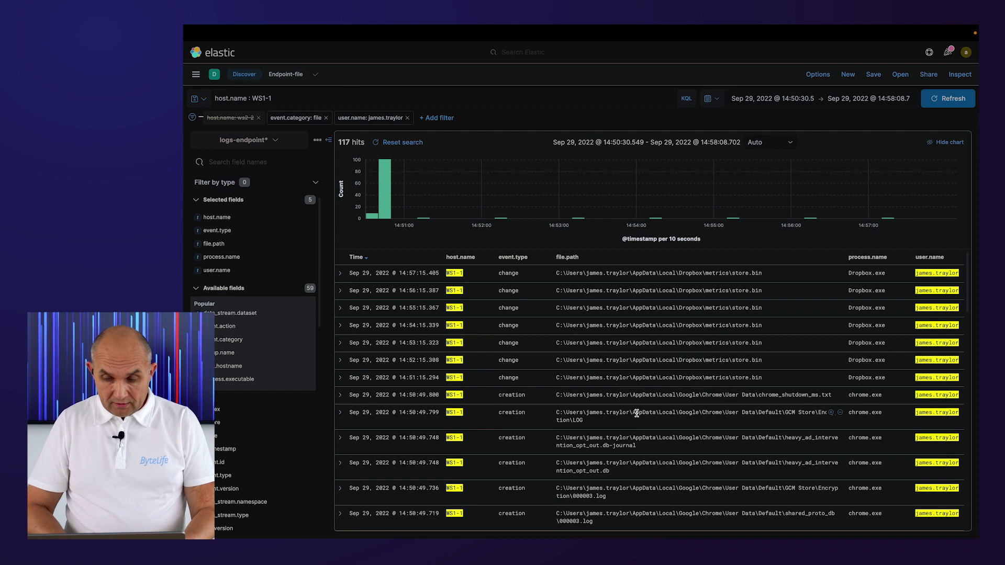
scroll(637, 413, down, 1)
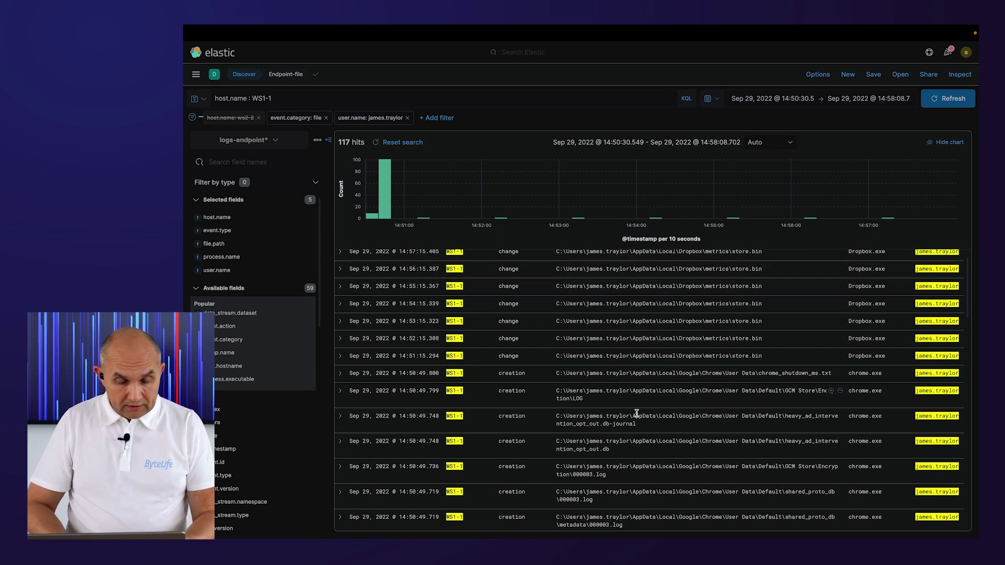
scroll(637, 413, down, 1)
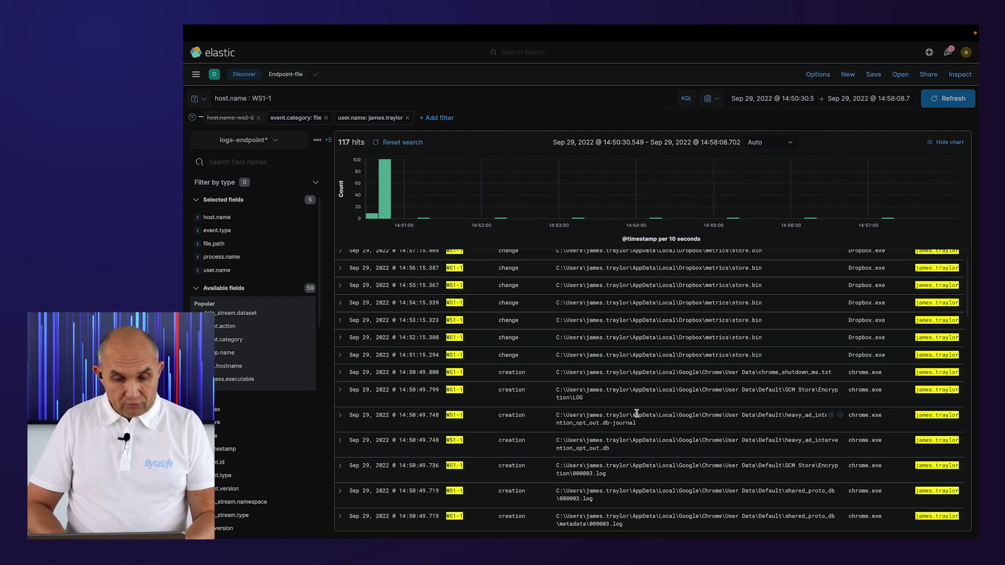
scroll(637, 413, up, 2)
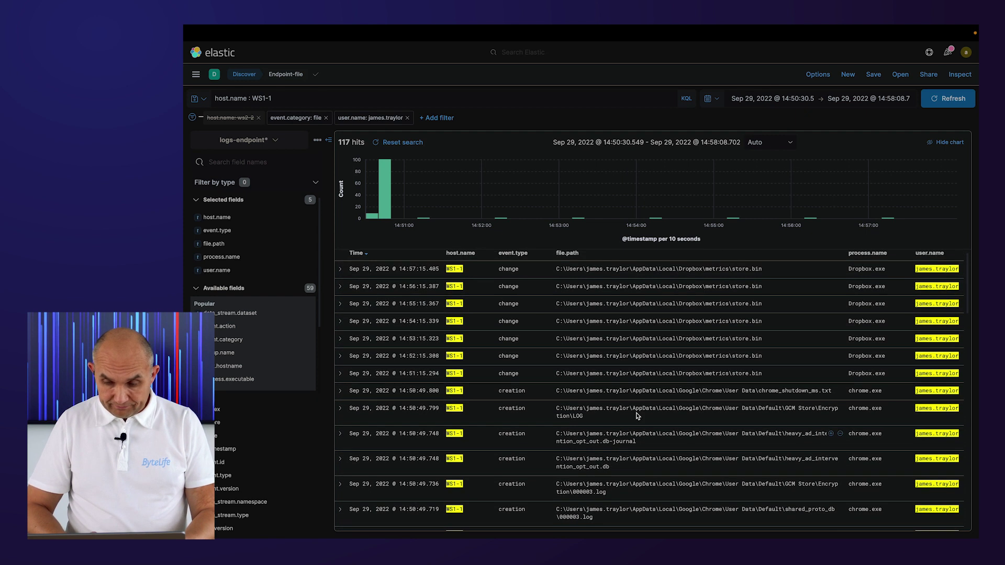
Show process.name top values: chrome.exe 94.0%, Dropbox.exe 6.0%.
scroll(637, 414, down, 5)
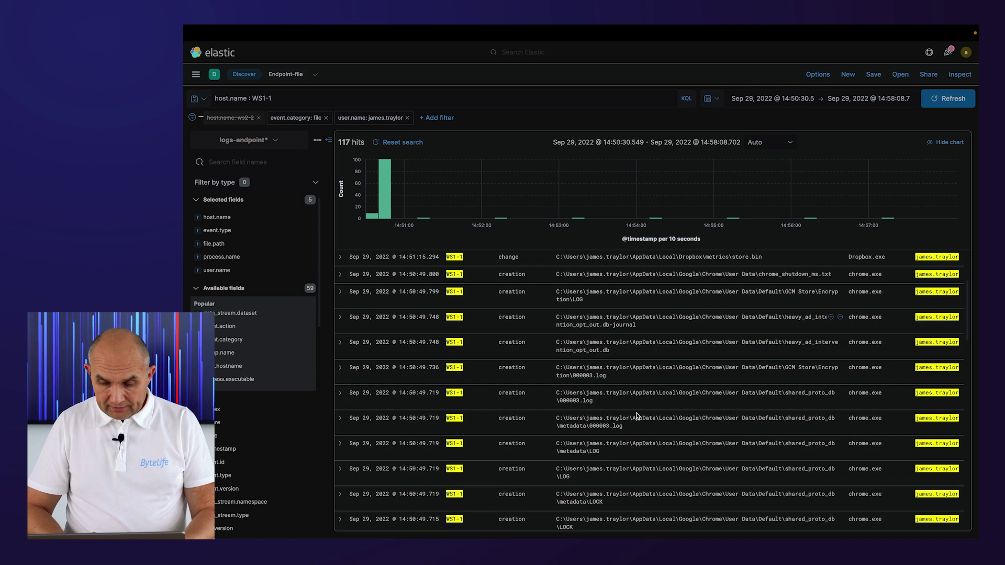
scroll(637, 414, down, 2)
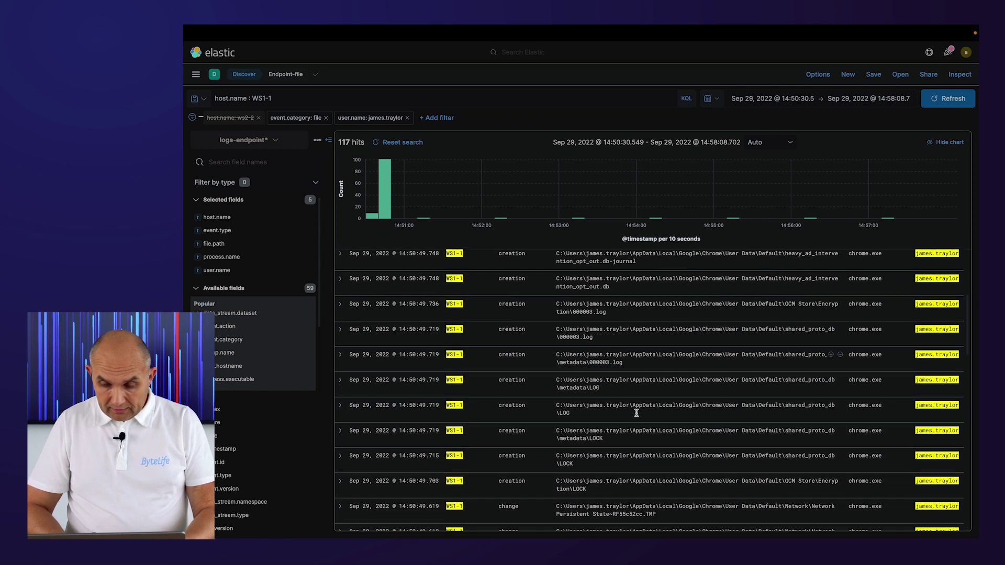
scroll(637, 415, up, 3)
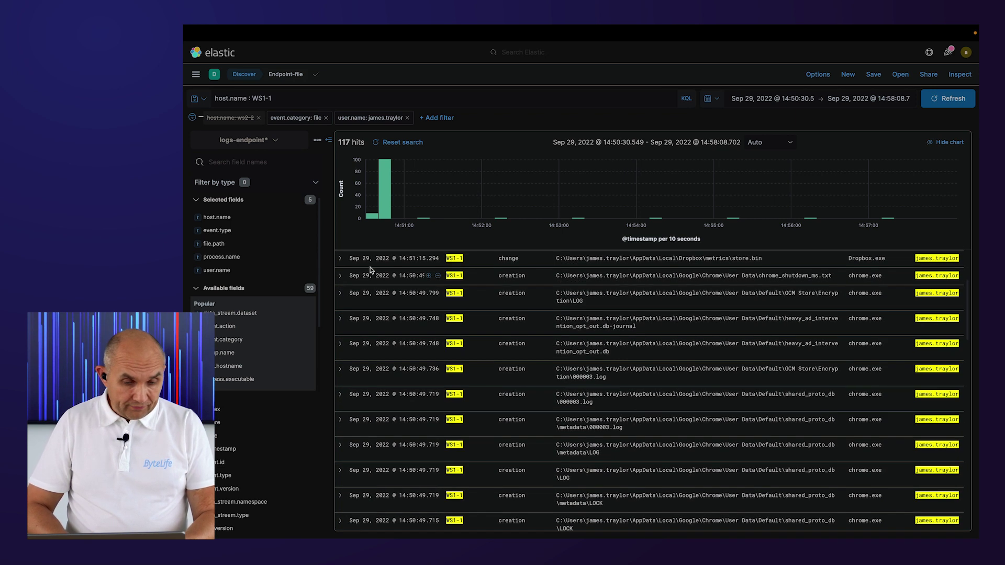
click(237, 257)
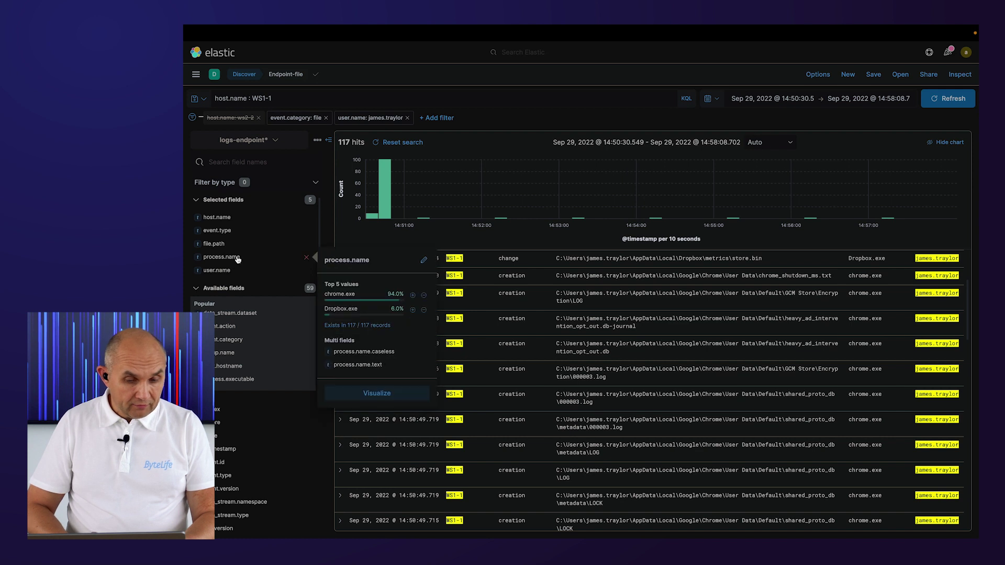
Exclude chrome.exe events, leaving 7 Dropbox.exe hits on metrics\store.bin.
click(413, 295)
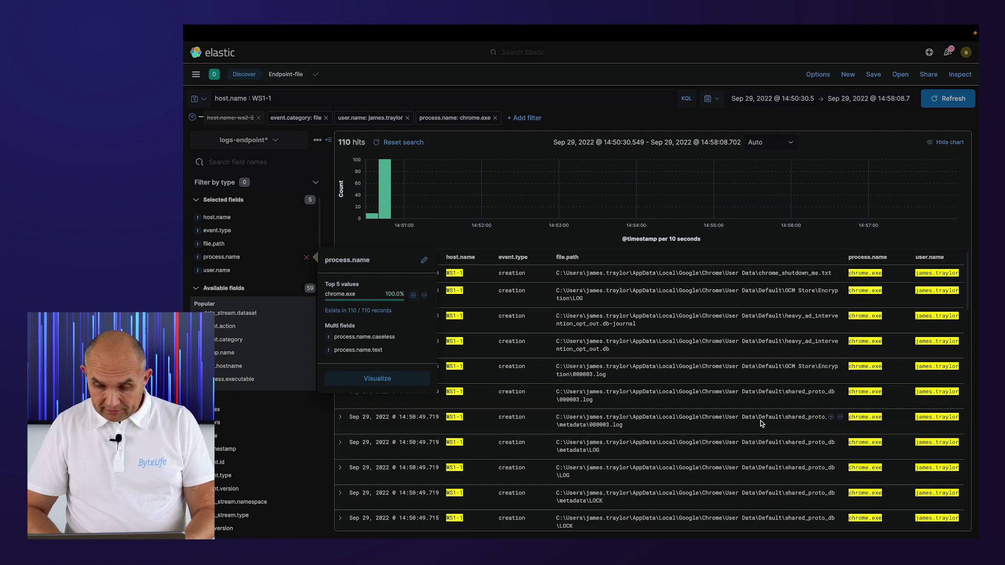
scroll(762, 423, down, 1)
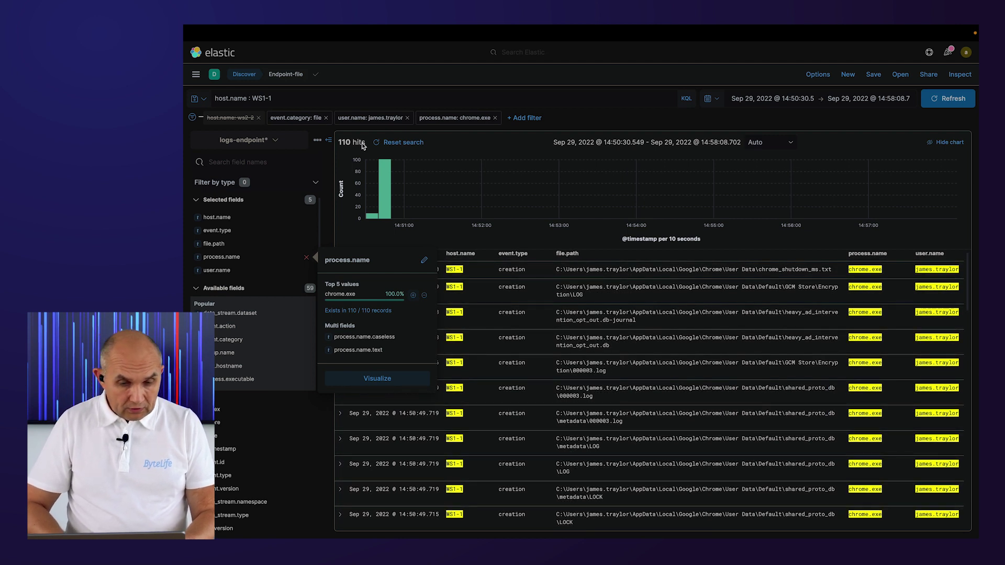
click(329, 140)
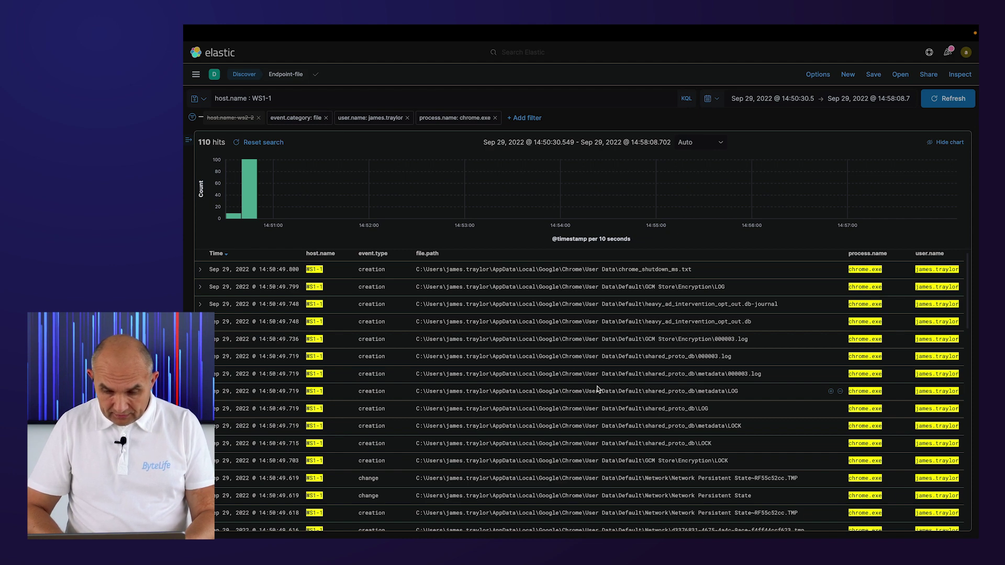
scroll(597, 388, down, 5)
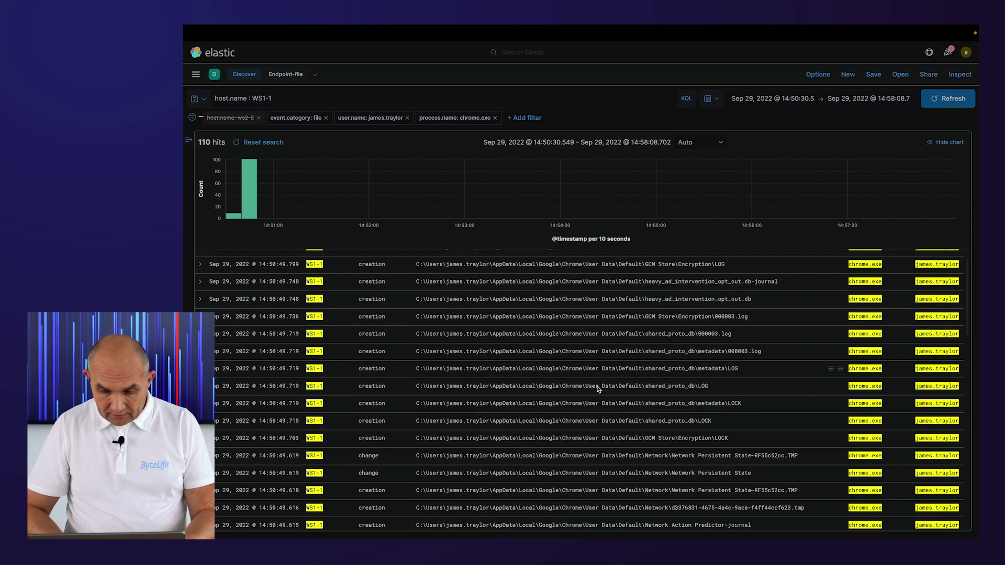
scroll(598, 388, down, 4)
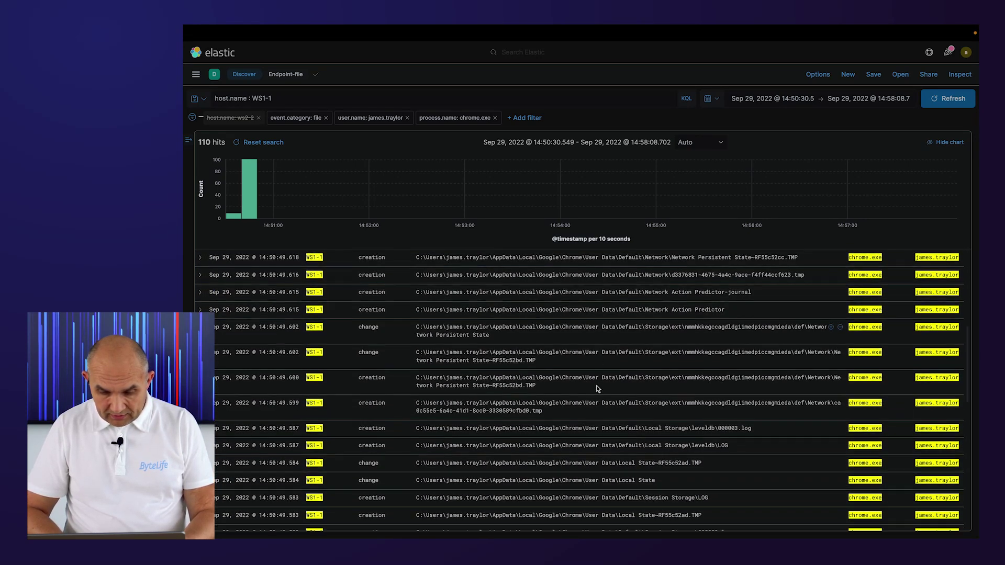
scroll(597, 389, down, 1)
scroll(597, 389, down, 3)
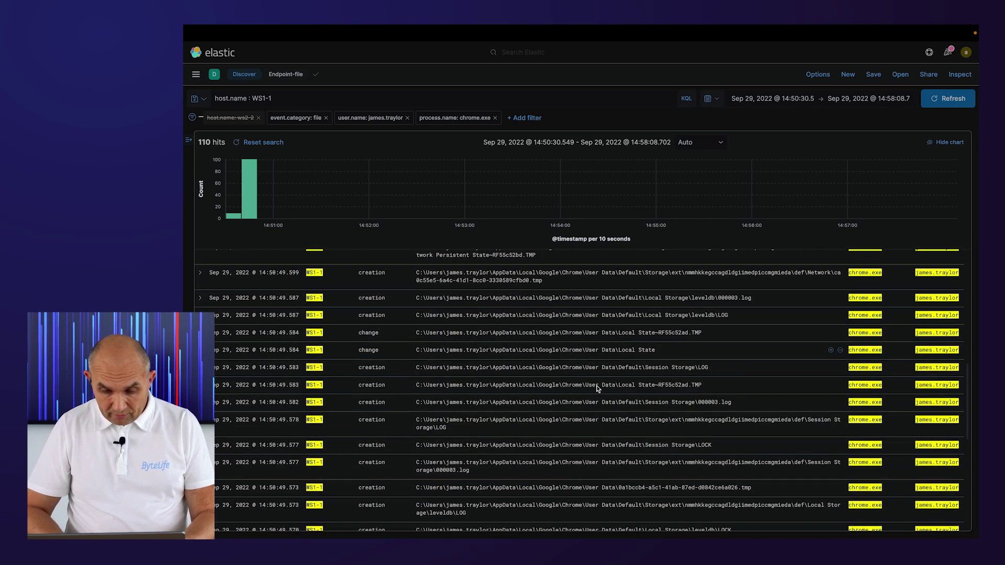
scroll(596, 389, down, 3)
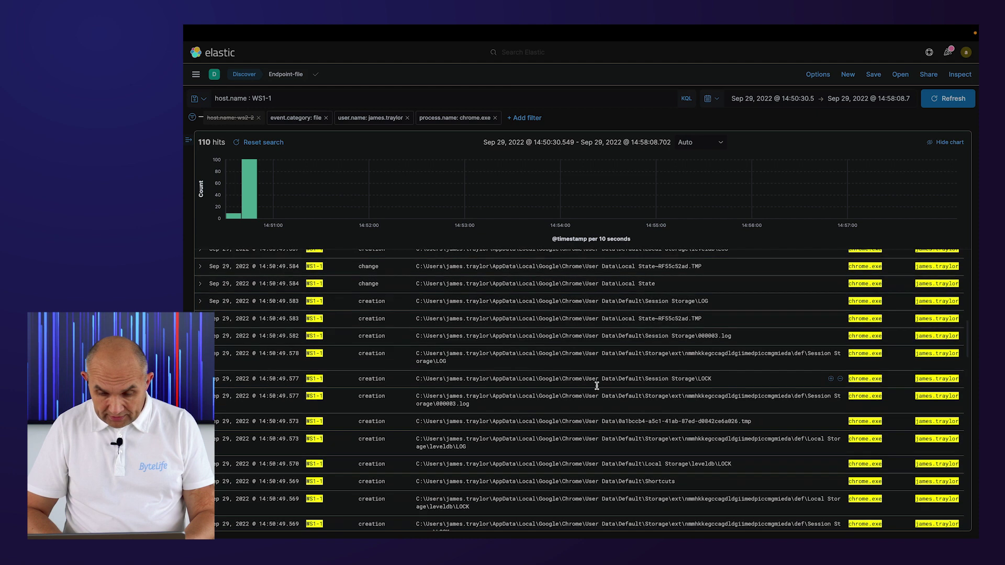
scroll(597, 389, down, 5)
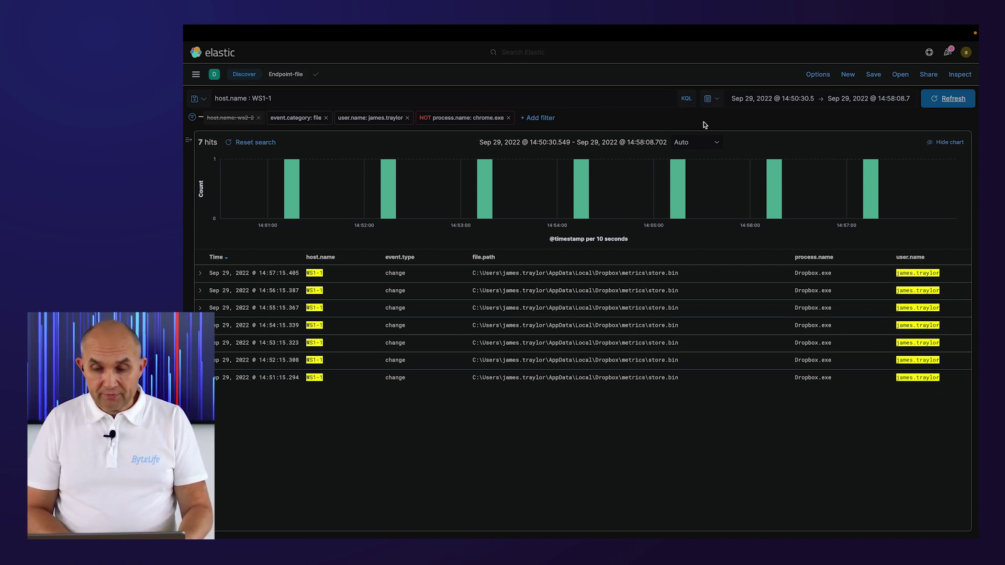
Move the start time back to 14:48:30.549, revealing explorer.exe on C:\tmp\cutomerDB.zip.
click(794, 98)
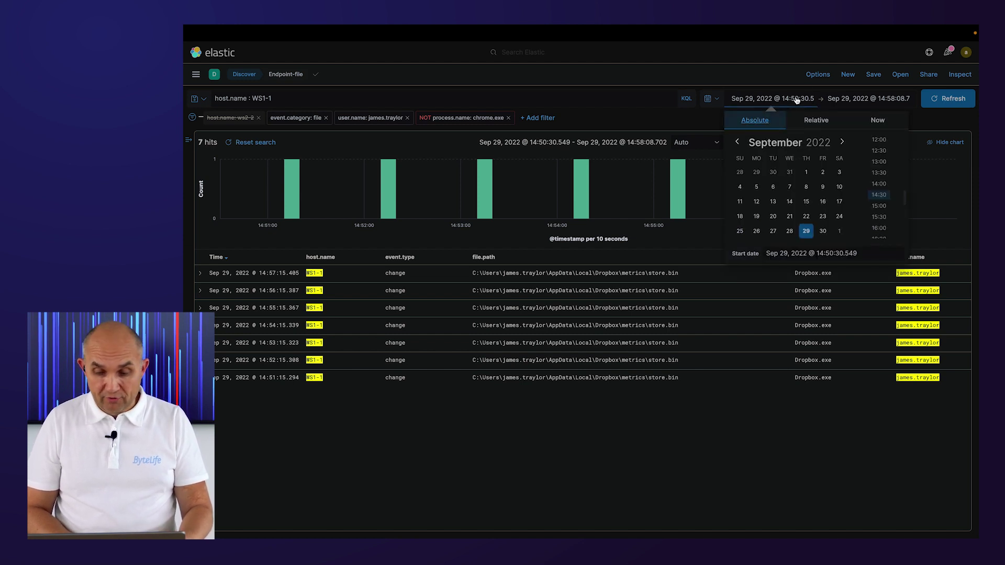
click(833, 255)
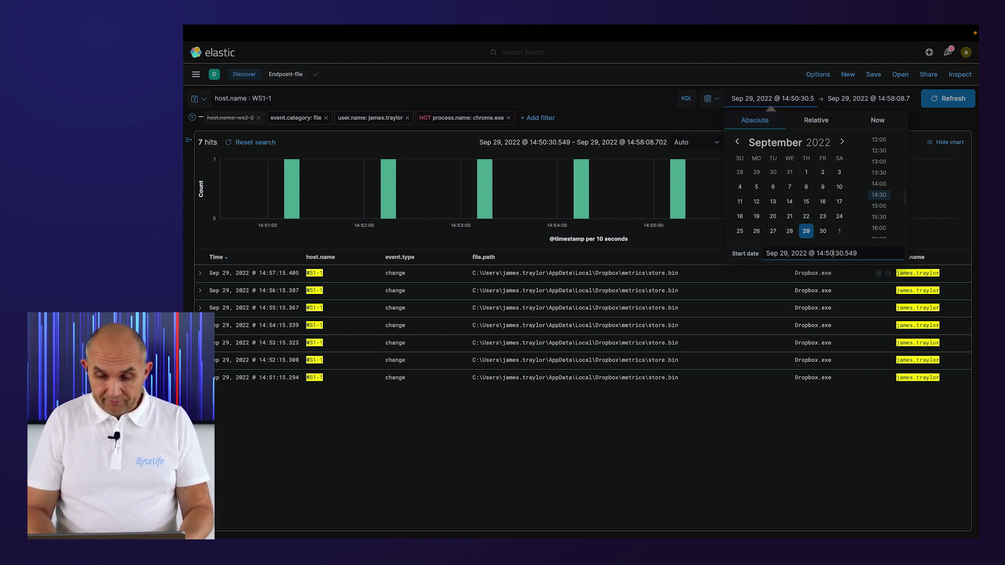
key(BackSpace)
key(BackSpace)
key(BackSpace)
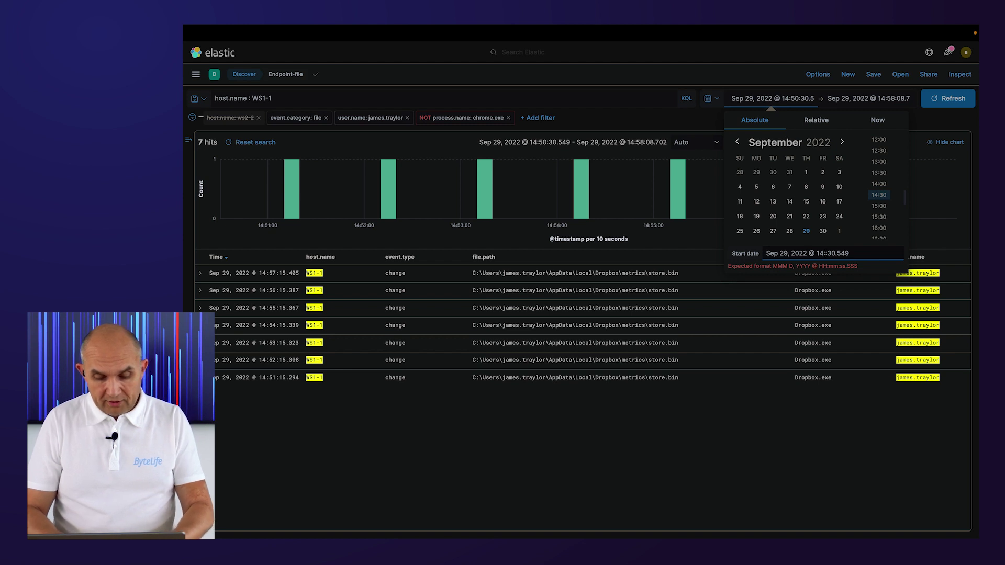
text(:48)
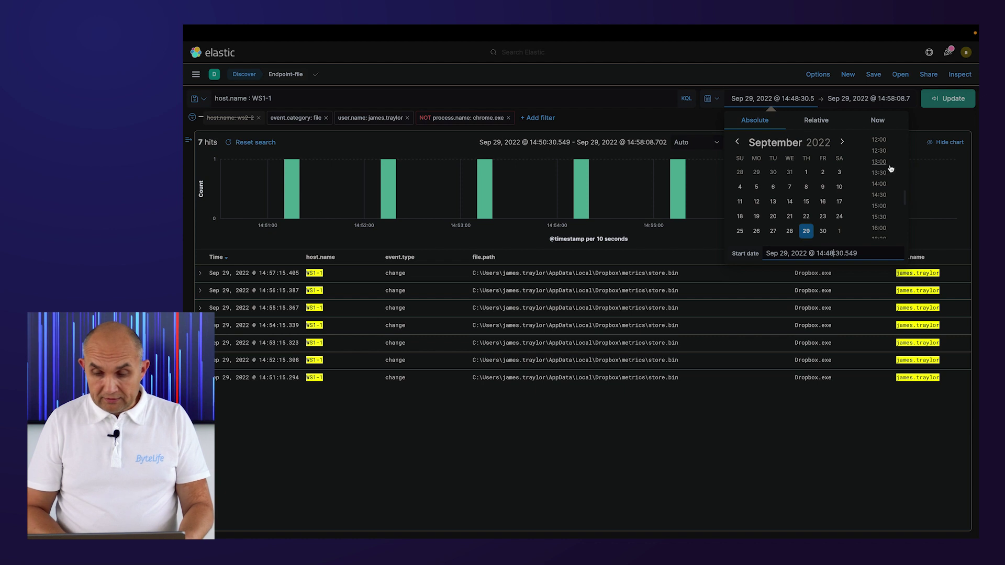
click(946, 100)
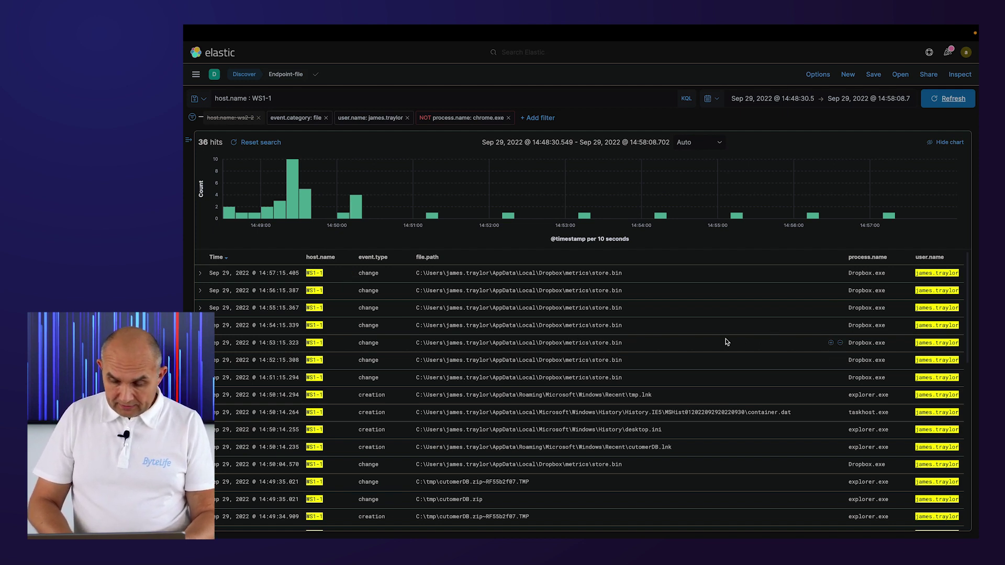
Filter out Dropbox.exe (27 hits) and show process.name top values, explorer.exe 48.1%.
click(898, 273)
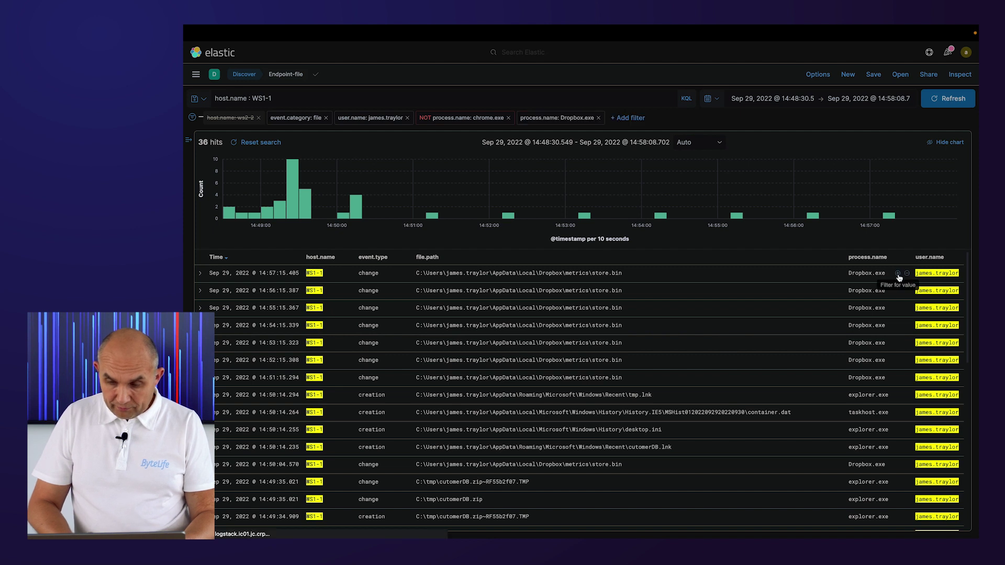
click(893, 275)
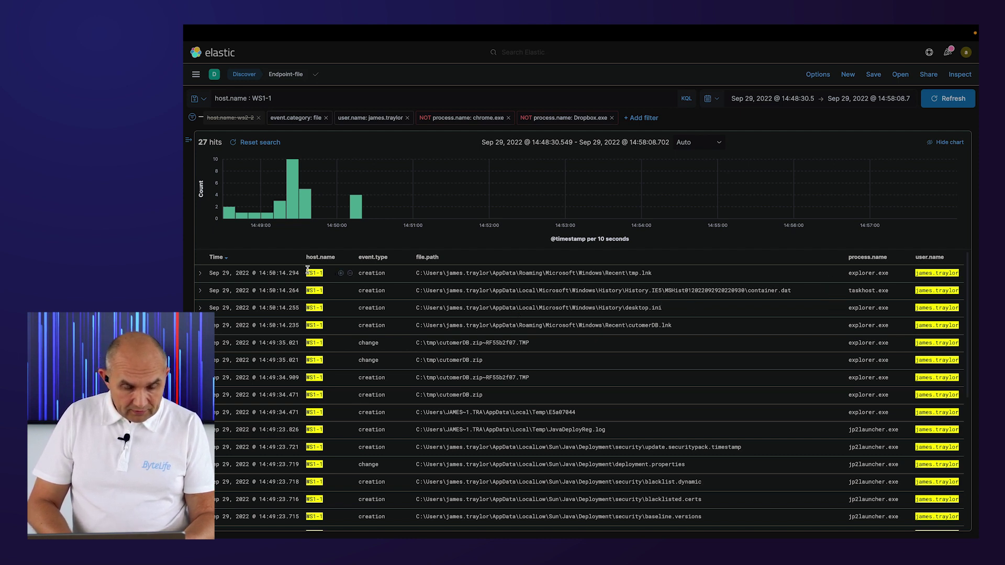
click(189, 140)
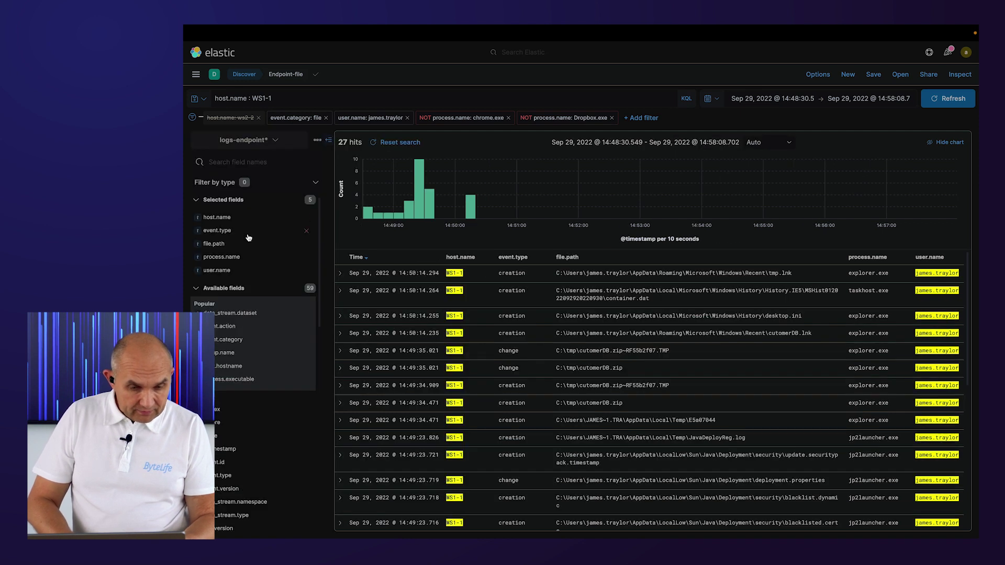
click(244, 260)
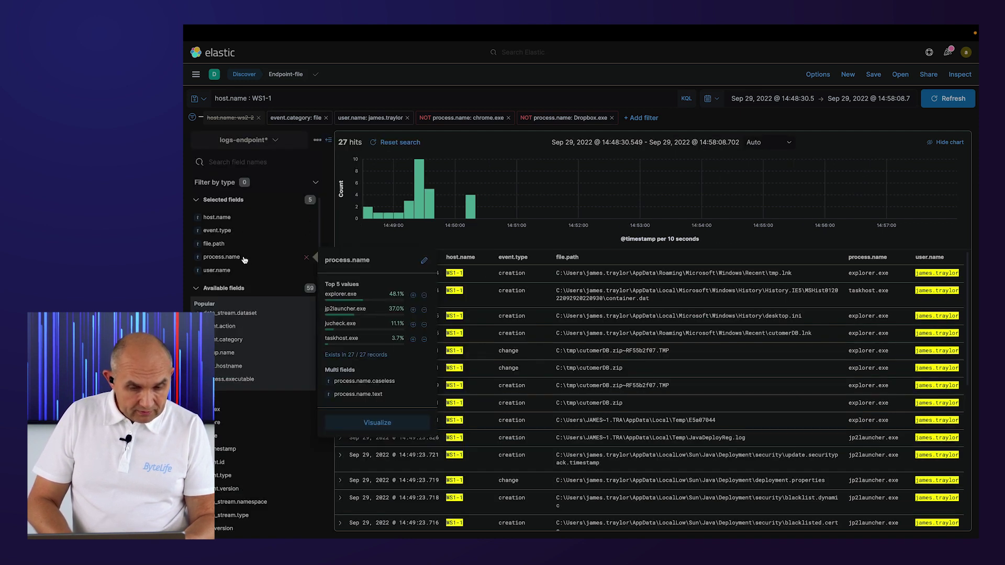
Filter the file events to explorer.exe, highlight the C:\tmp\cutomerDB.zip path, and switch to Remote Desktop.
click(413, 295)
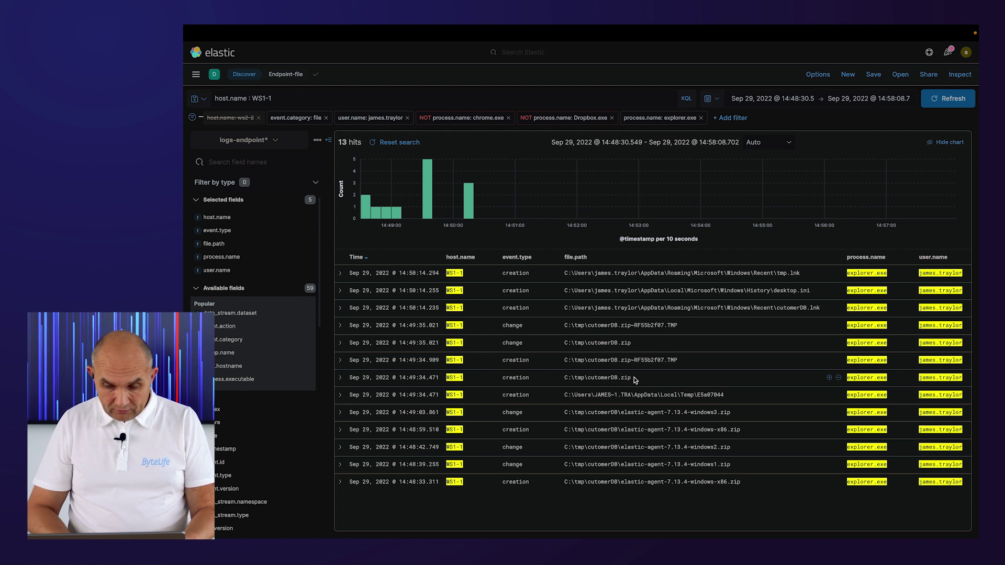
drag(640, 378, 567, 378)
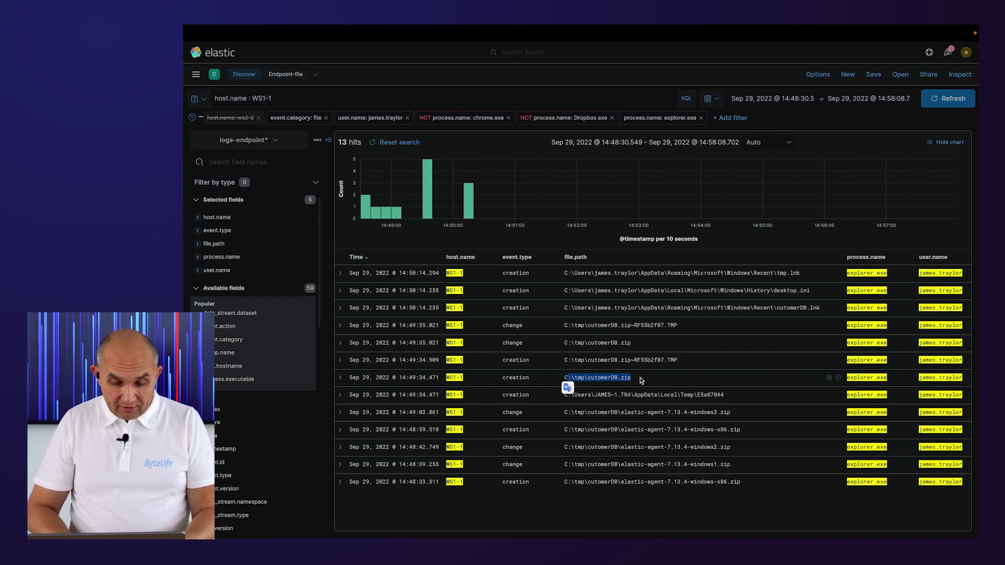
click(641, 345)
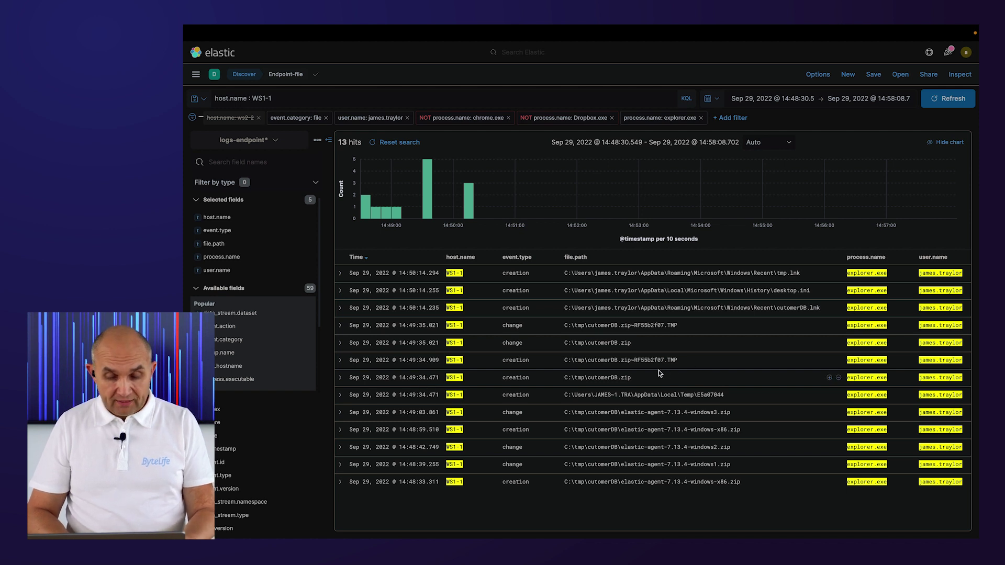
click(635, 380)
drag(635, 381, 562, 378)
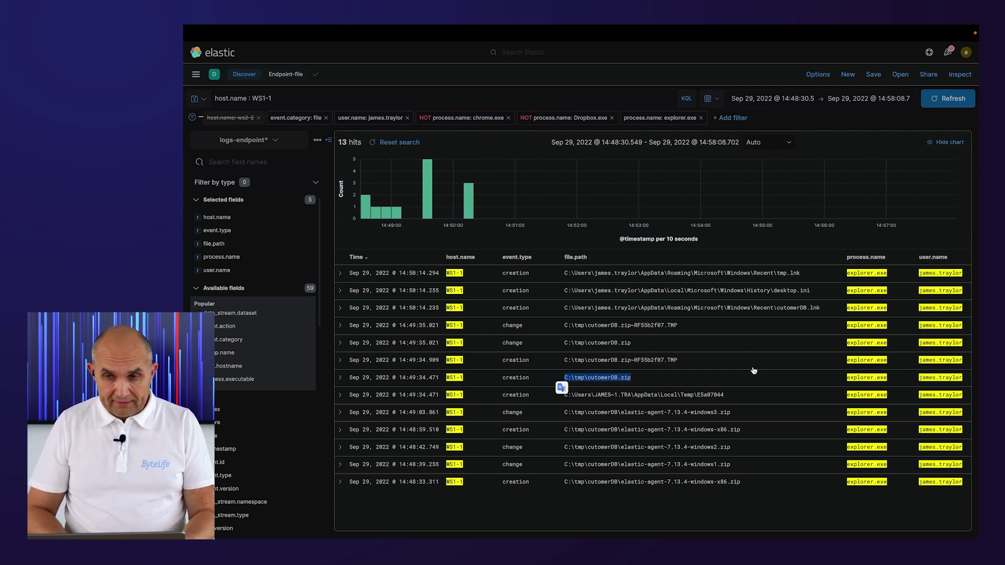
key(super+Tab)
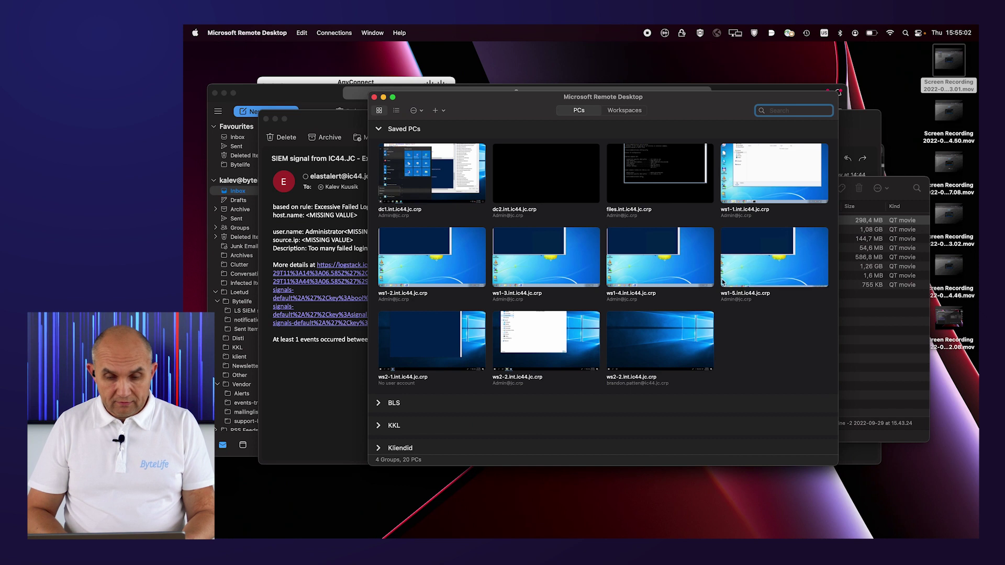
Connect to ws1-1, browse to C:\tmp and select the 416 MB cutomerDB zip archive.
double_click(774, 174)
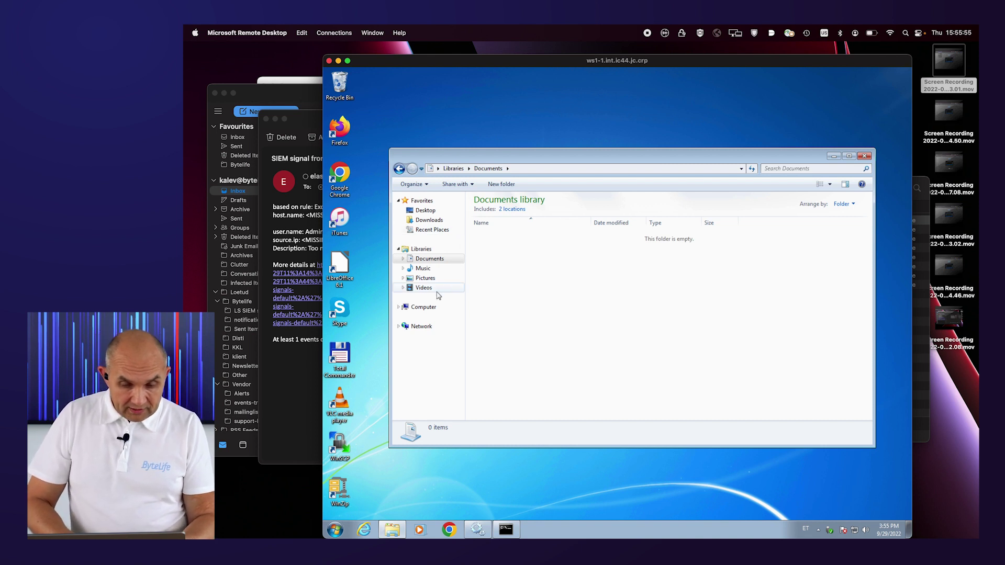
click(424, 308)
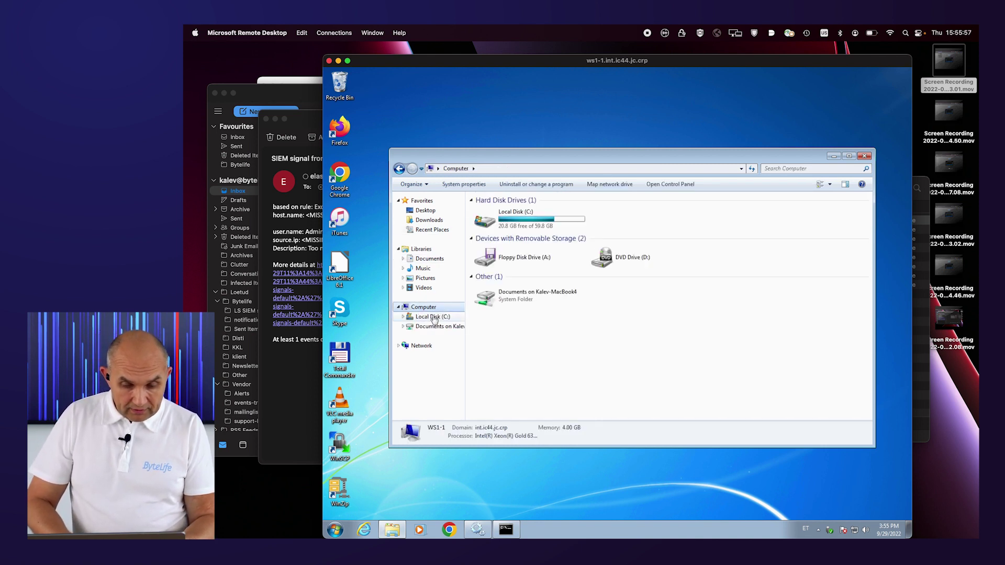
click(434, 318)
click(508, 252)
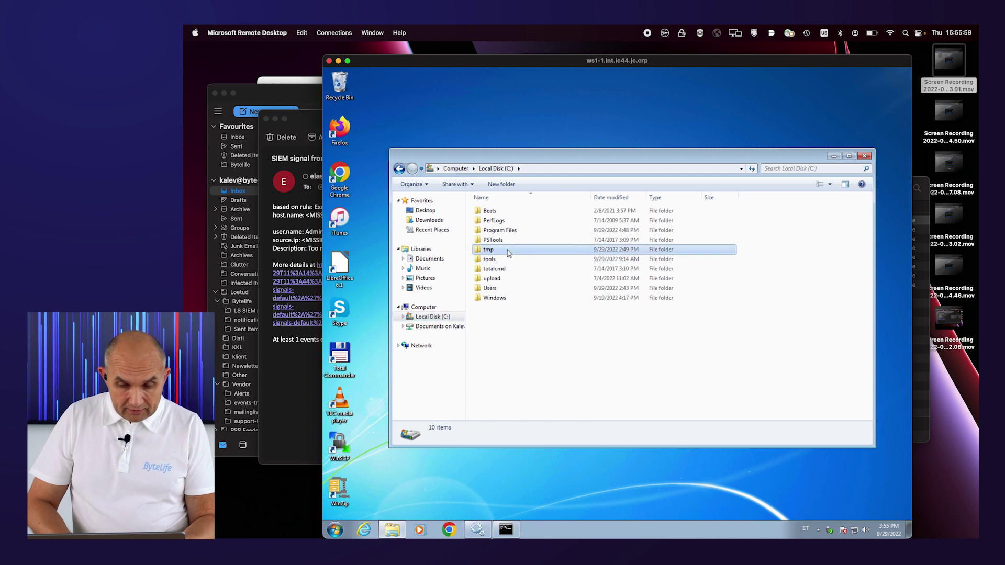
double_click(508, 253)
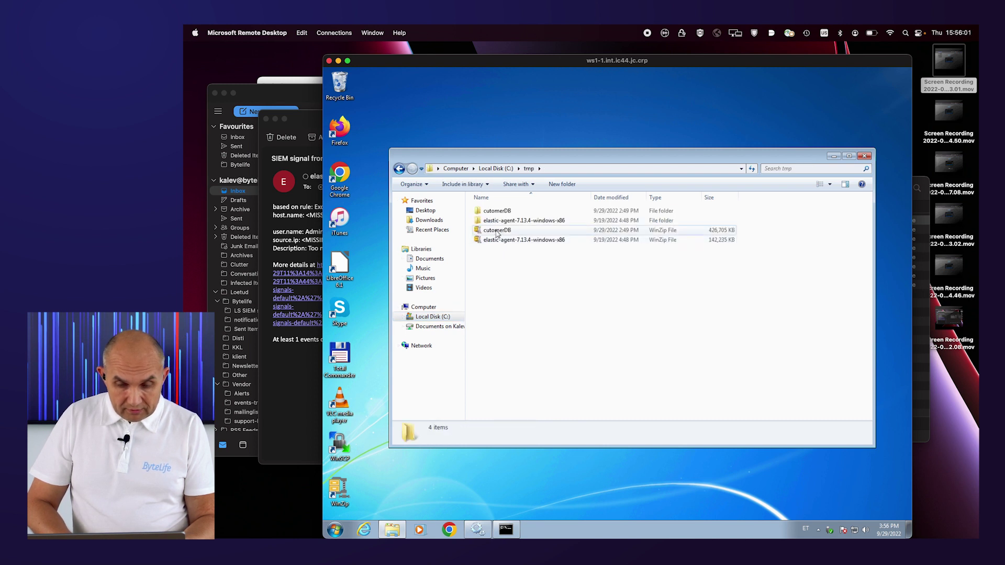
click(479, 232)
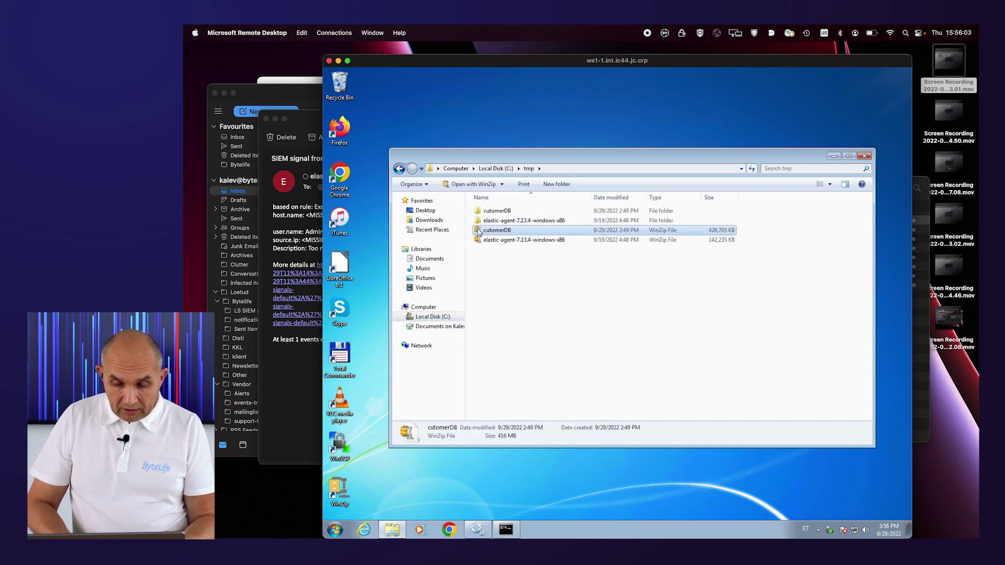